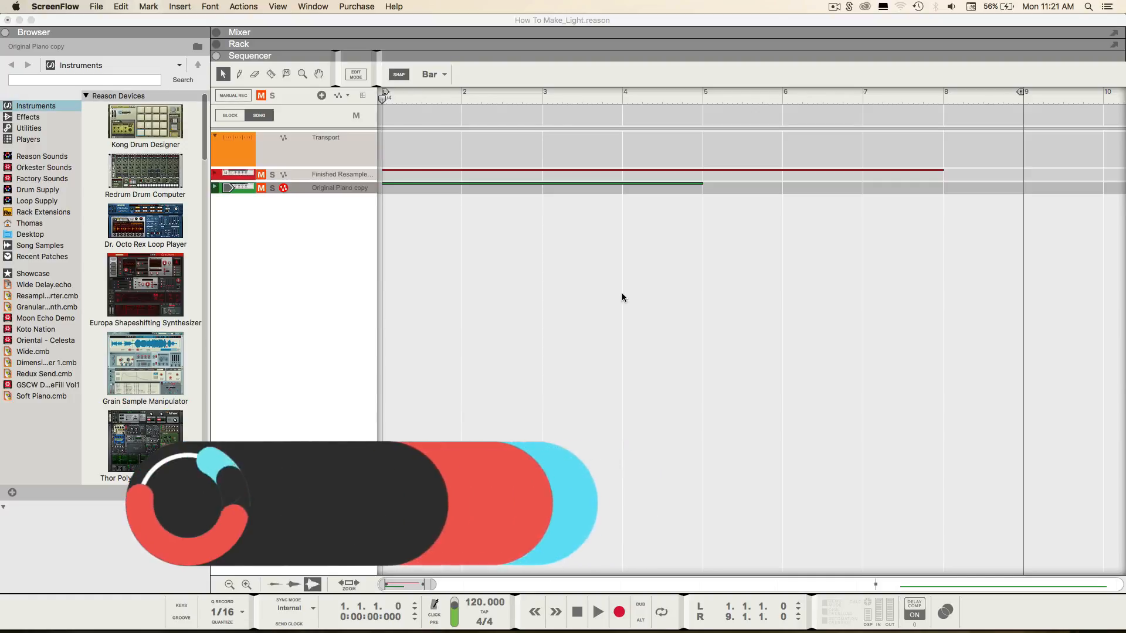
Step: Set the song tempo to 100 BPM
click(472, 603)
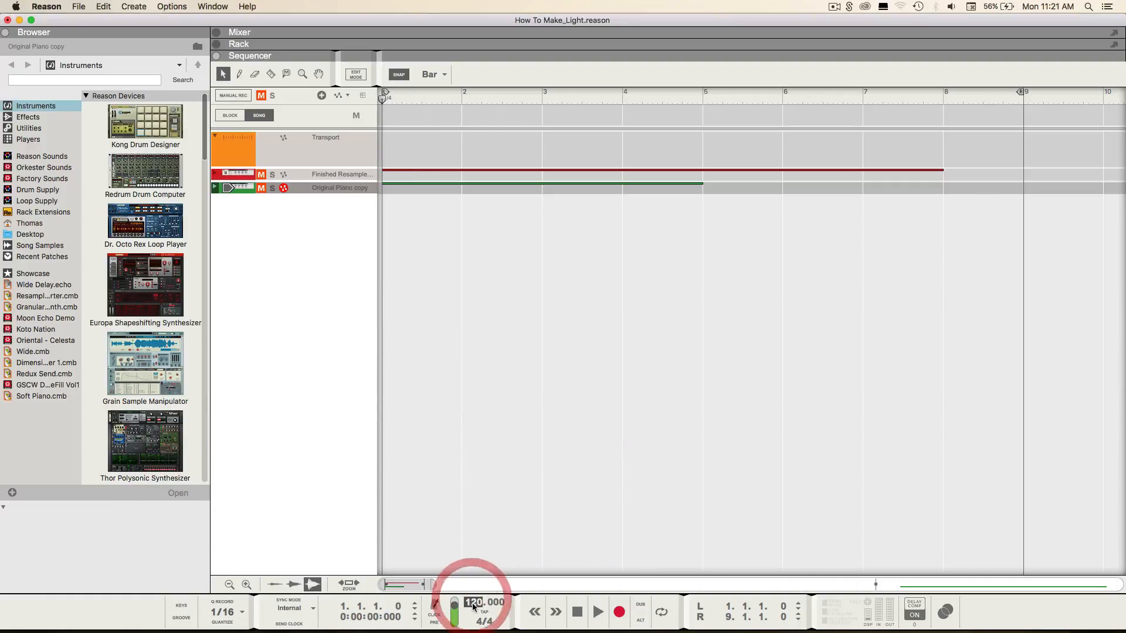
text(100)
key(Return)
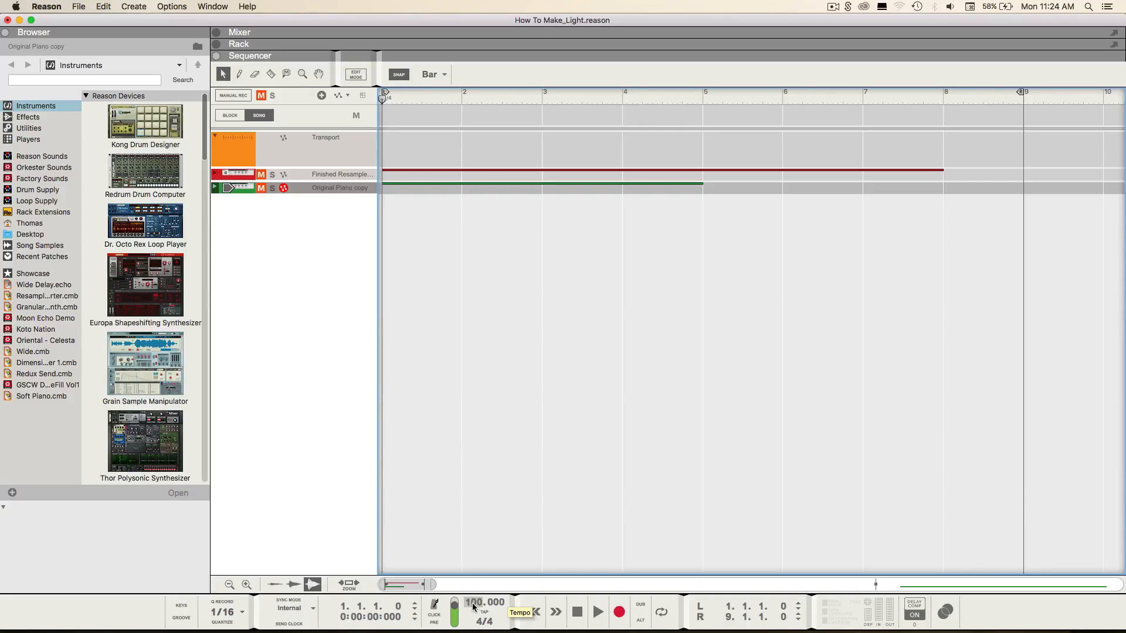
Step: Solo the Original Piano copy track, listen to its opening bar, then unsolo and fold the track
click(217, 189)
click(216, 189)
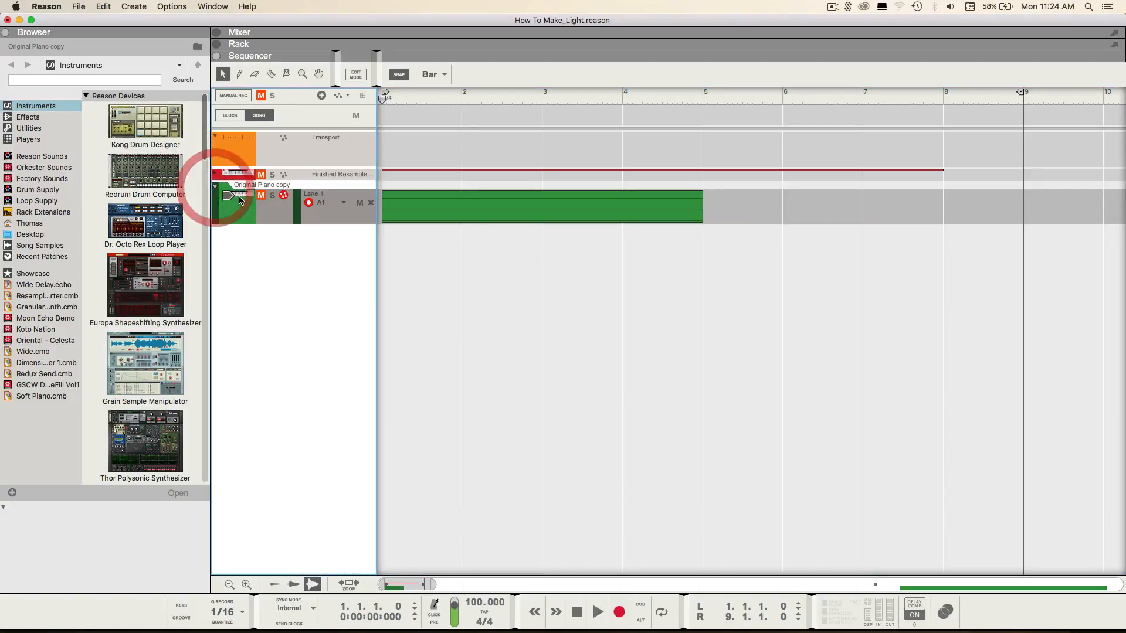
click(274, 198)
click(177, 147)
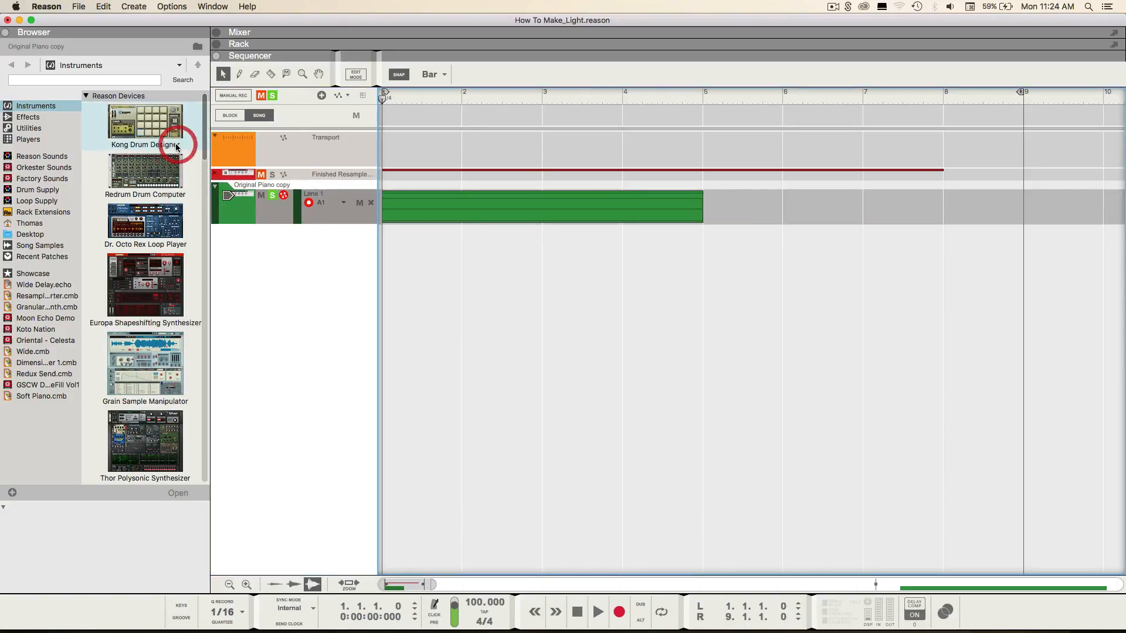
key(space)
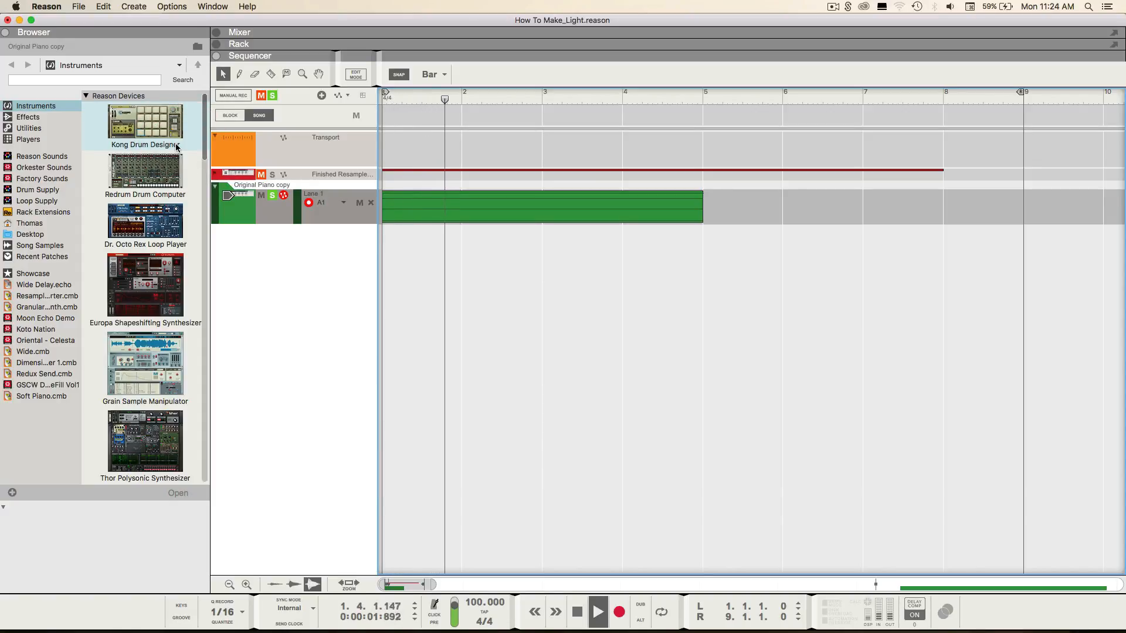
key(space)
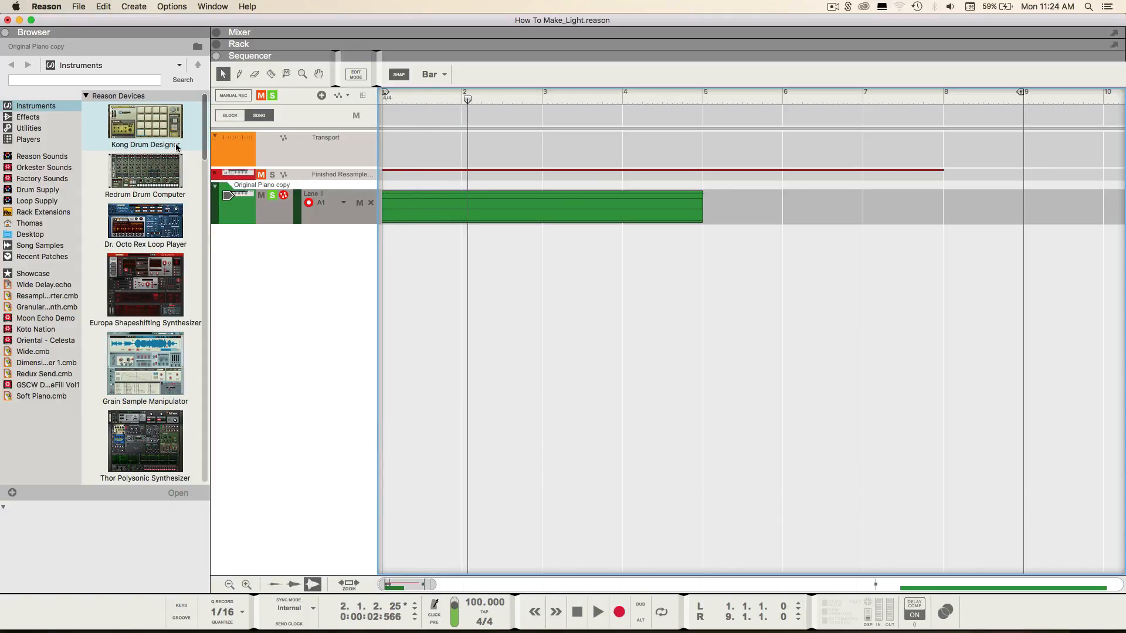
click(271, 196)
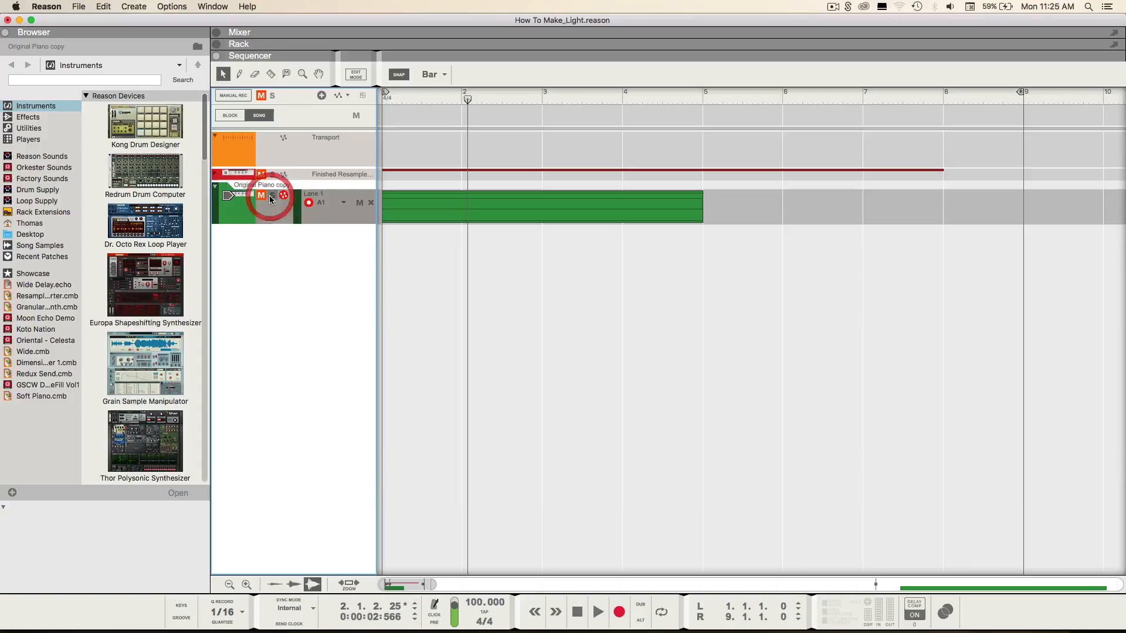
click(215, 187)
Step: Unfold and solo the Finished Resampled Pad track, and listen to it from the start of the song
click(217, 171)
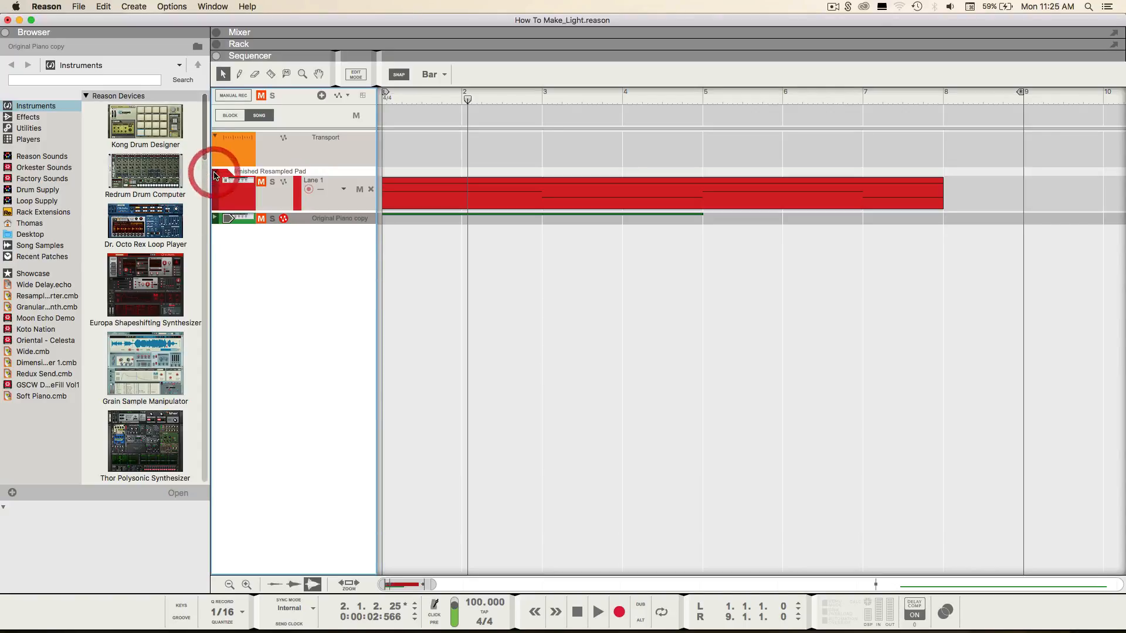
click(272, 182)
drag(598, 92, 342, 121)
key(space)
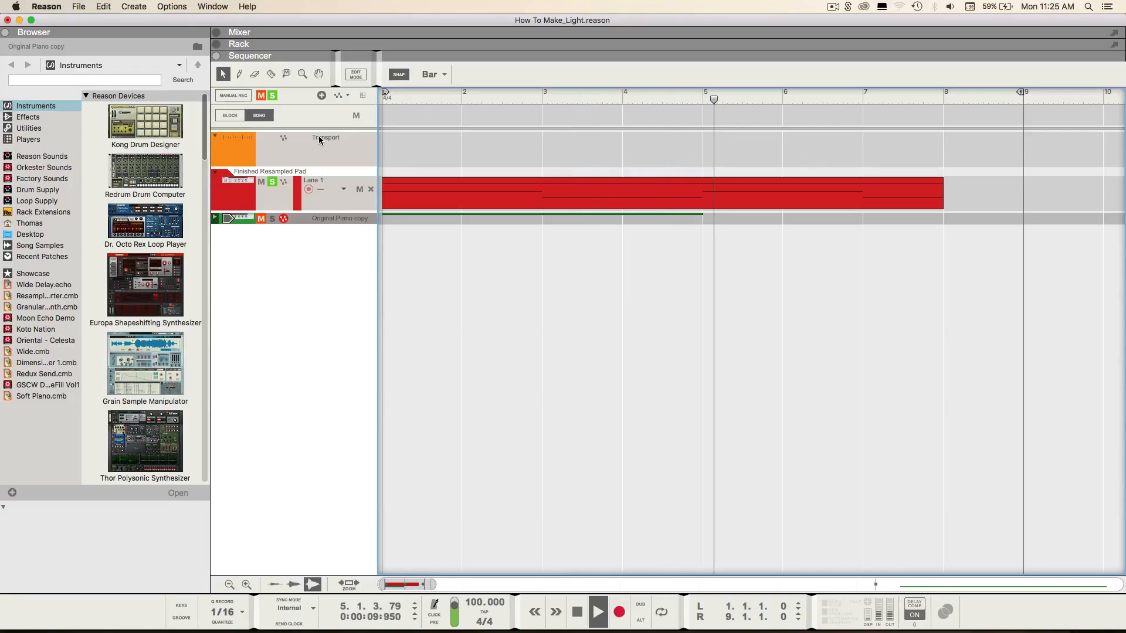
key(space)
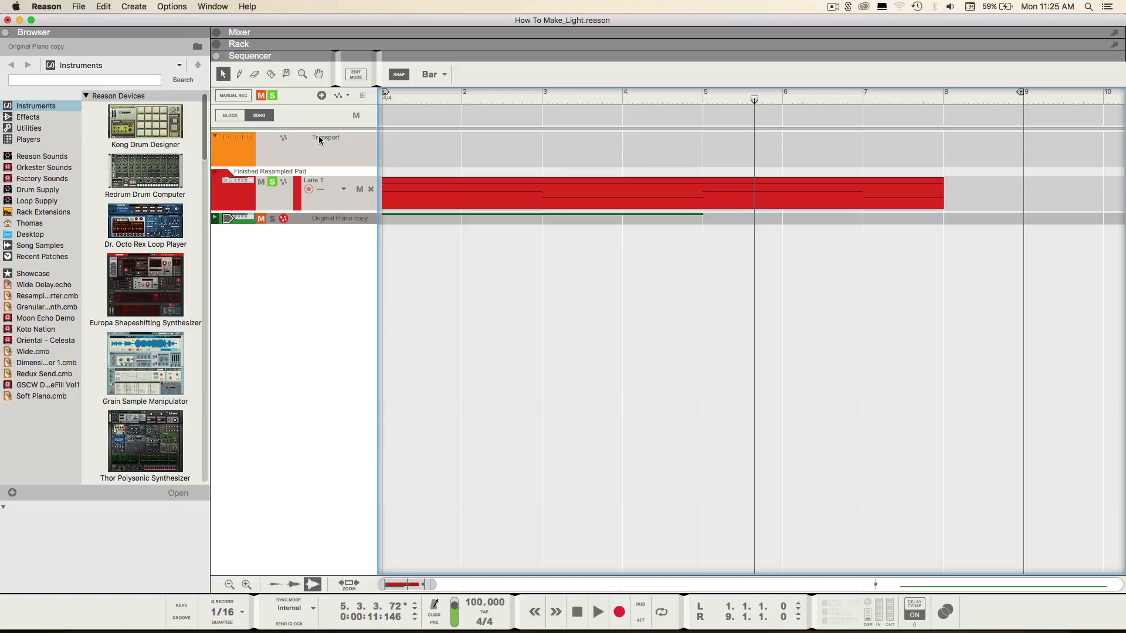
Step: Delete the Finished Resampled Pad and Original Piano copy tracks together with all devices in their groups
click(299, 141)
right_click(309, 222)
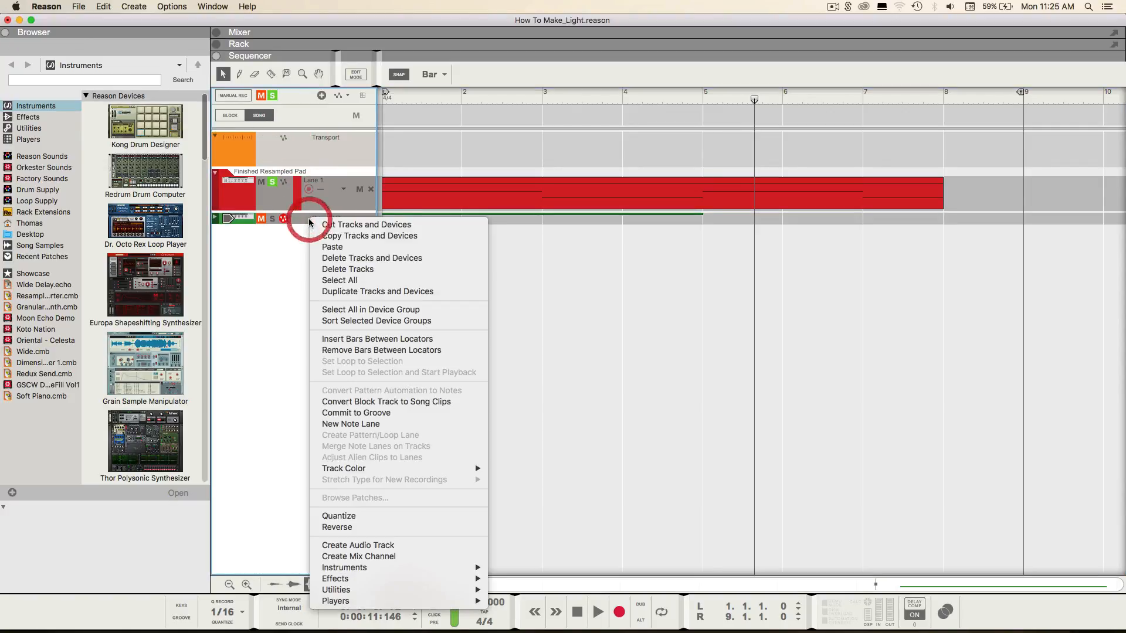
click(373, 258)
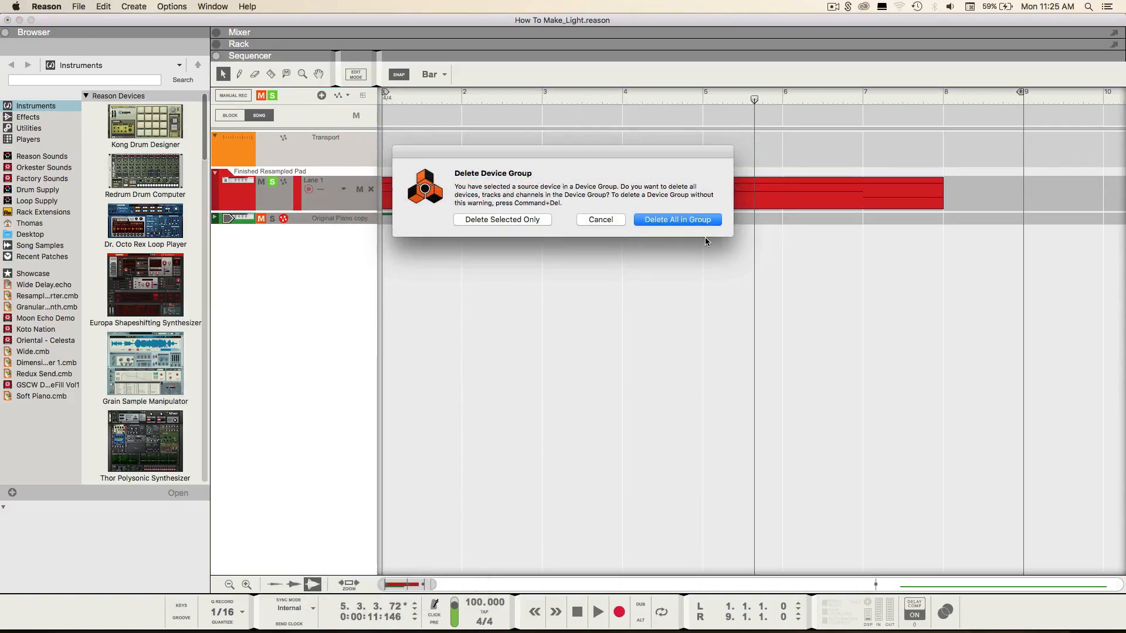
click(678, 220)
click(576, 214)
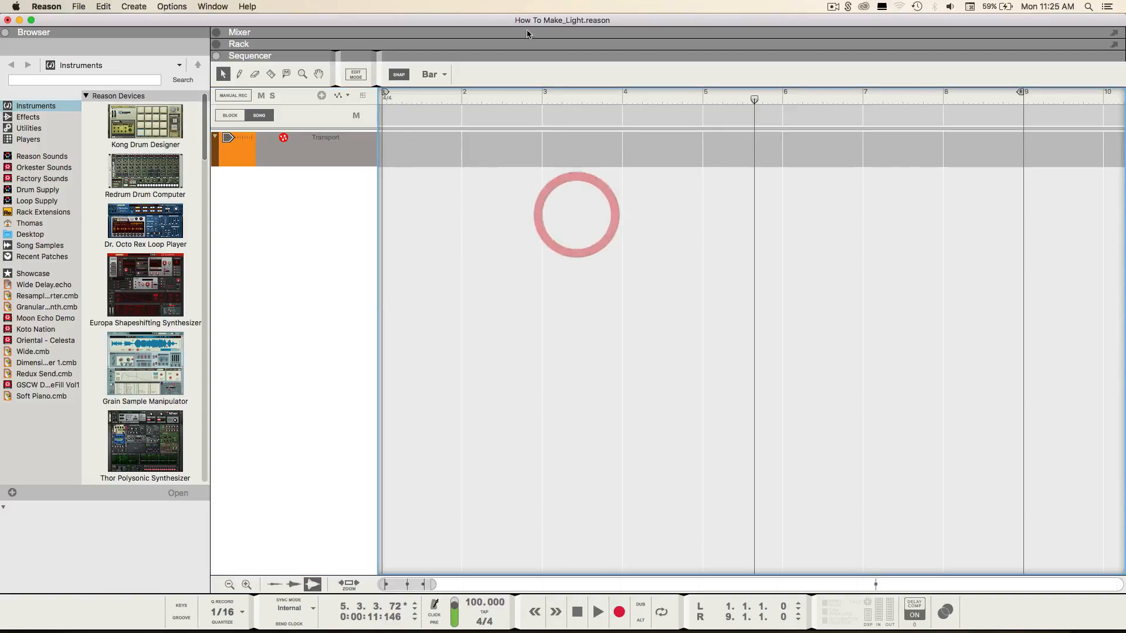
Step: Show the rack with the Master Section folded and load the Soft Piano.cmb patch from the browser into it
drag(525, 56, 467, 586)
click(234, 117)
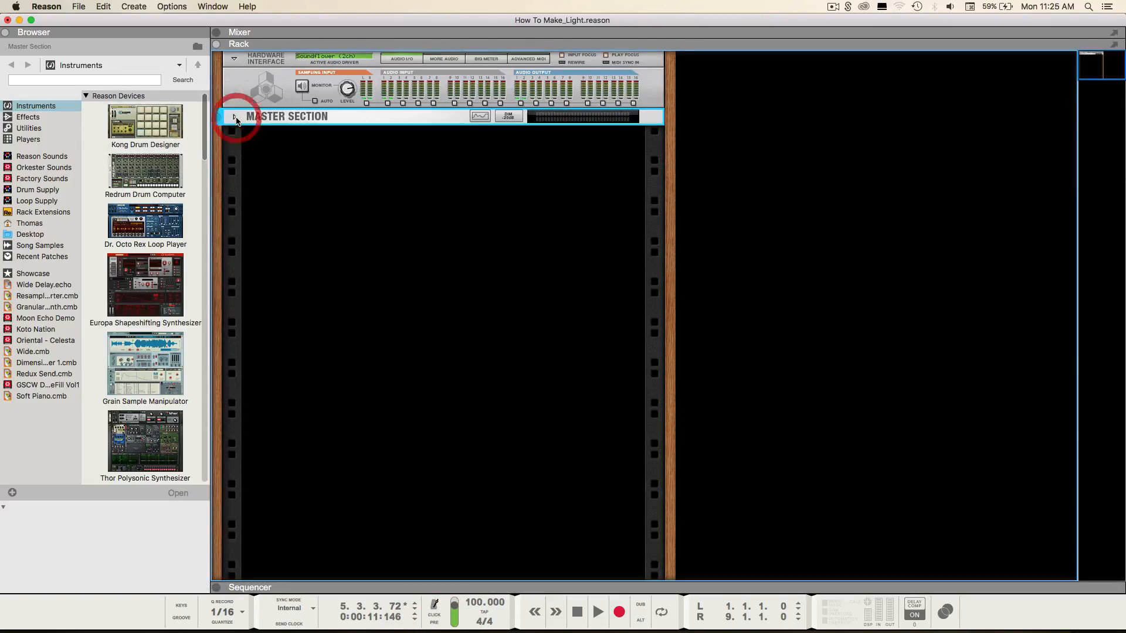
click(28, 397)
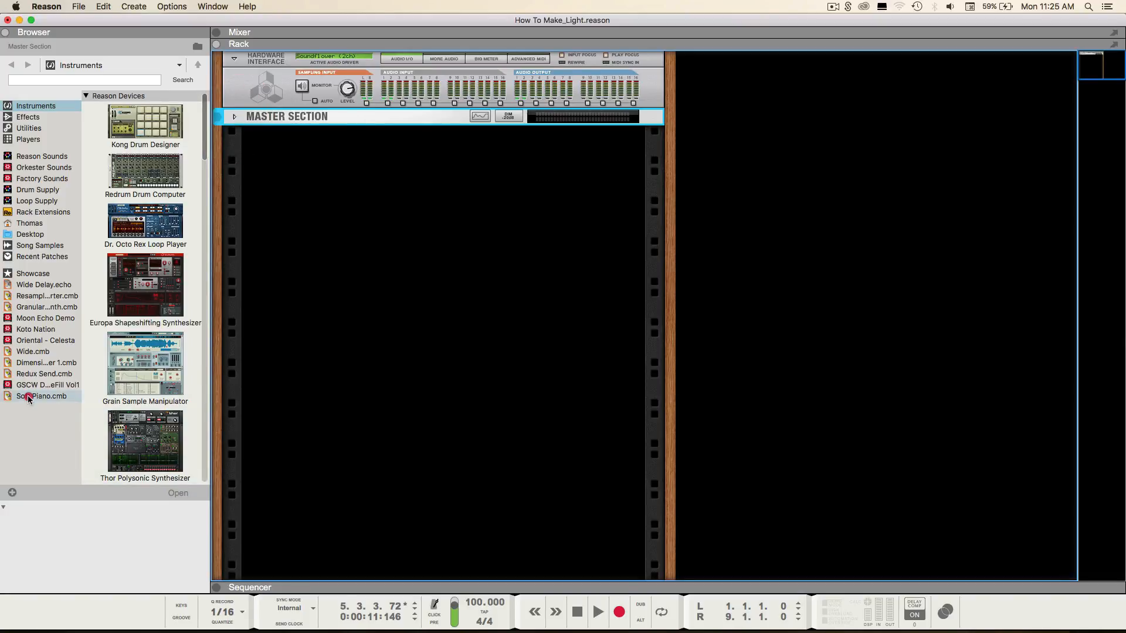
mouse_move(28, 397)
mouse_down()
mouse_move(486, 386)
mouse_move(425, 275)
mouse_up()
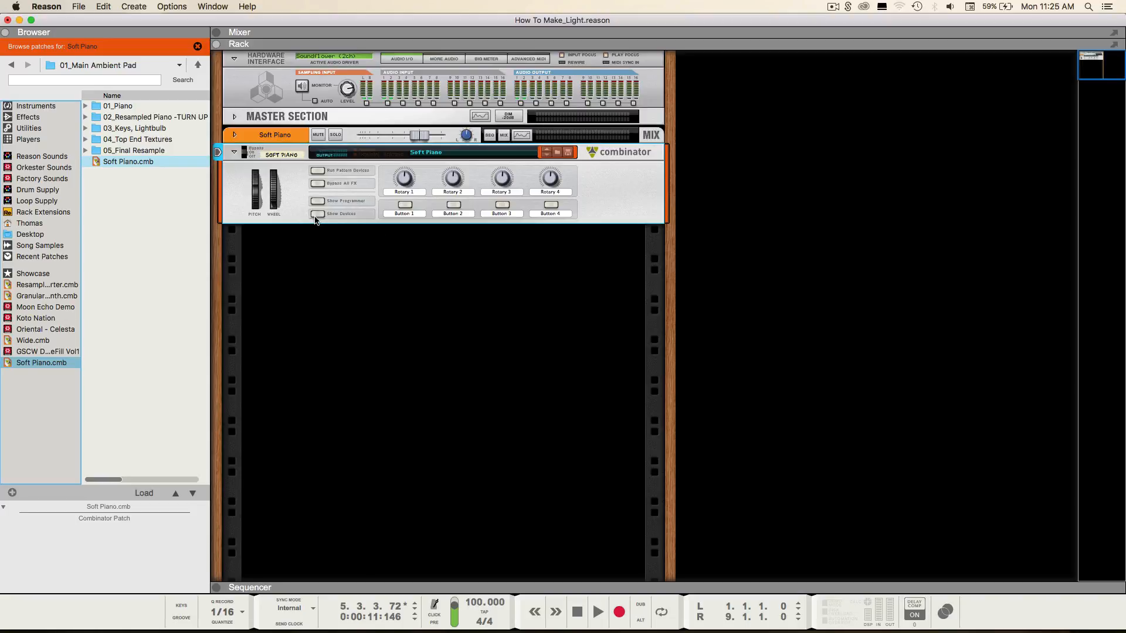
Step: Examine the devices inside the Soft Piano Combinator, from Radical Piano's character and key settings through the effects chain to the TSAR-1 reverb, then fold it
click(317, 215)
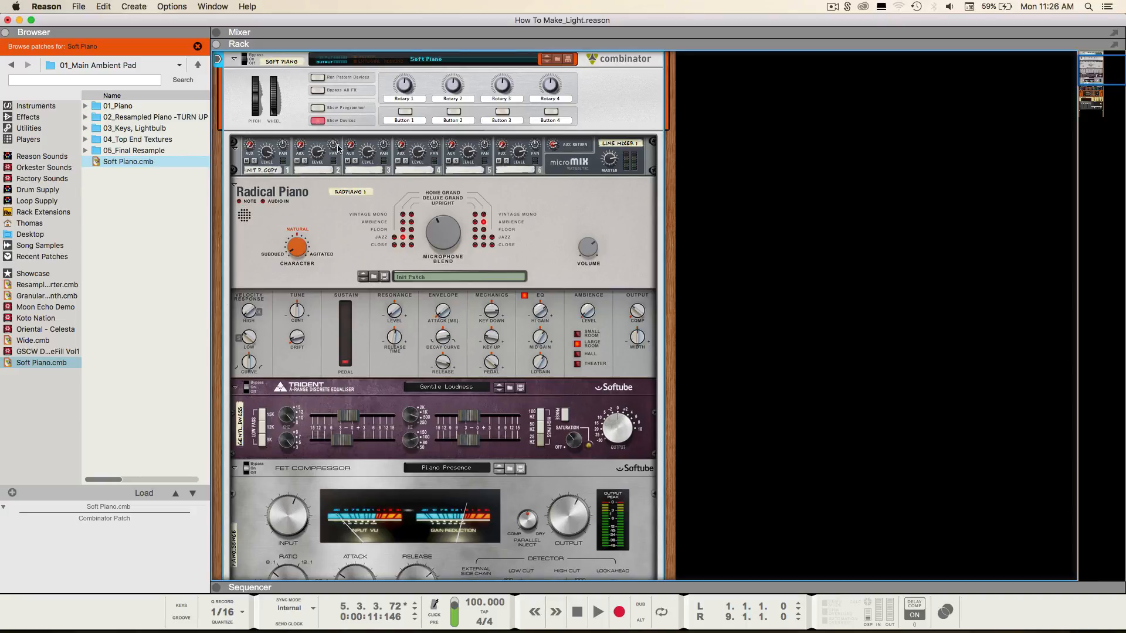
scroll(320, 204, down, 3)
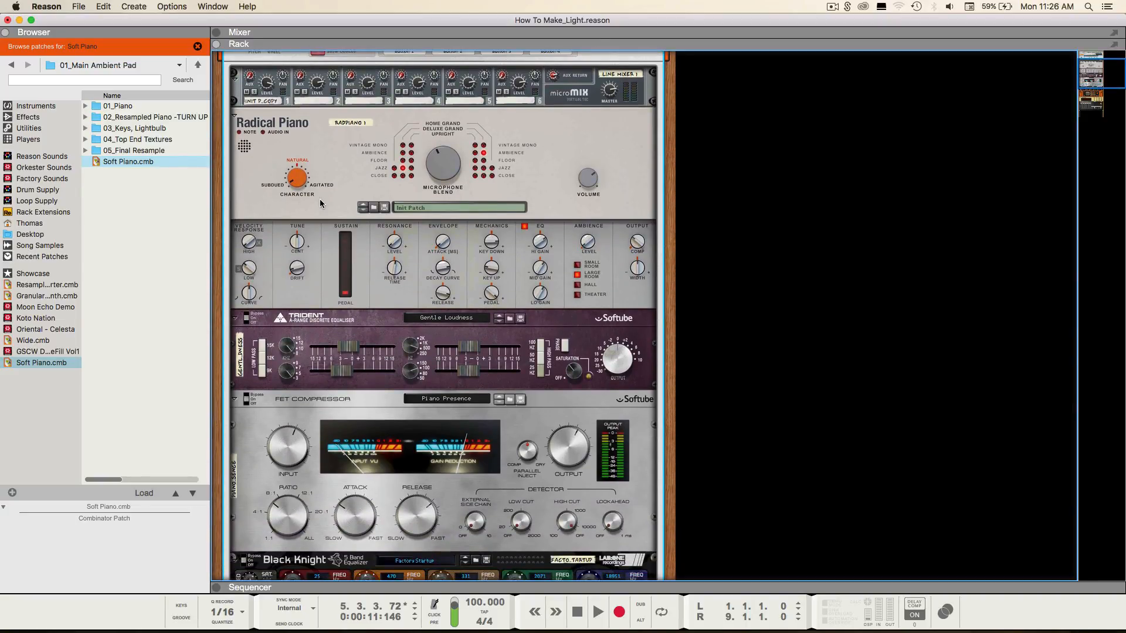
mouse_move(299, 178)
click(299, 183)
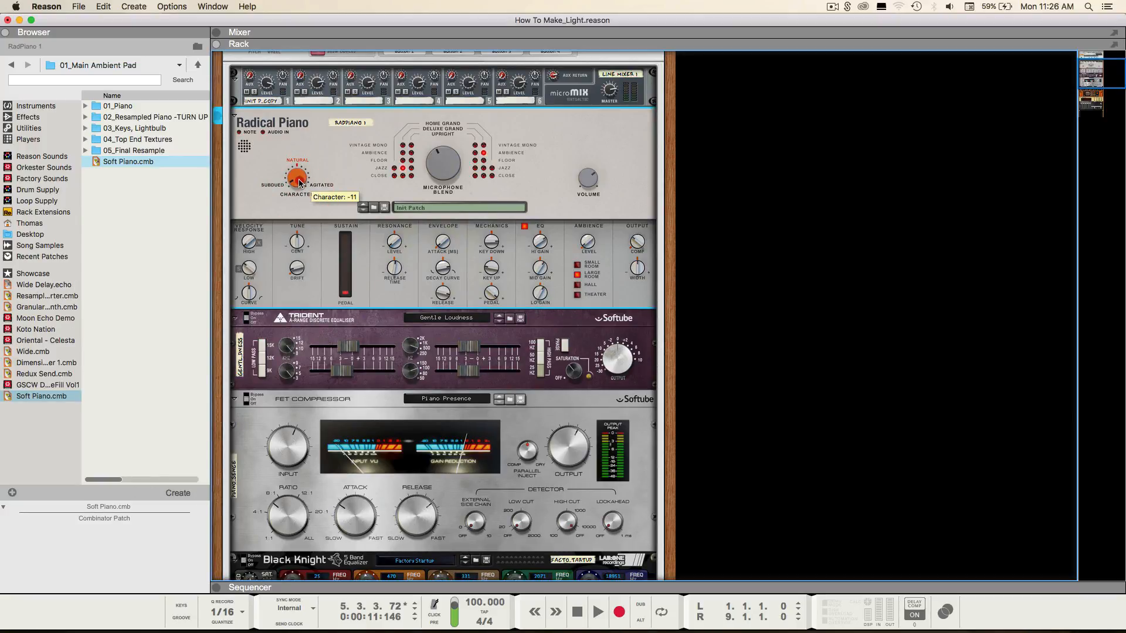
mouse_move(299, 184)
mouse_down()
mouse_move(301, 158)
mouse_move(302, 182)
mouse_up()
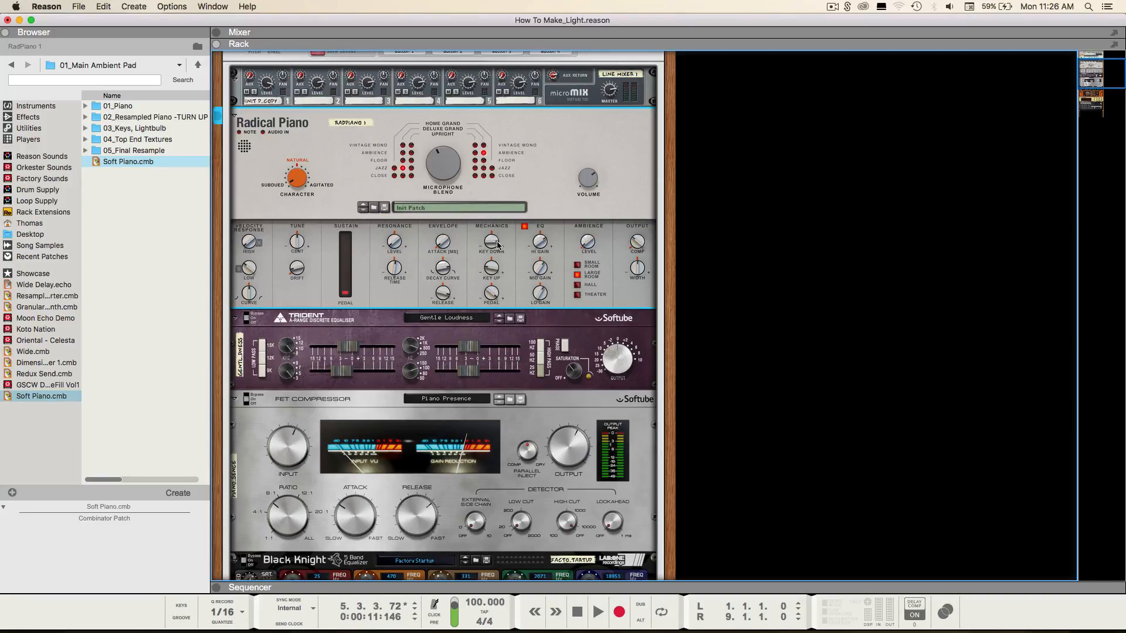
mouse_move(497, 245)
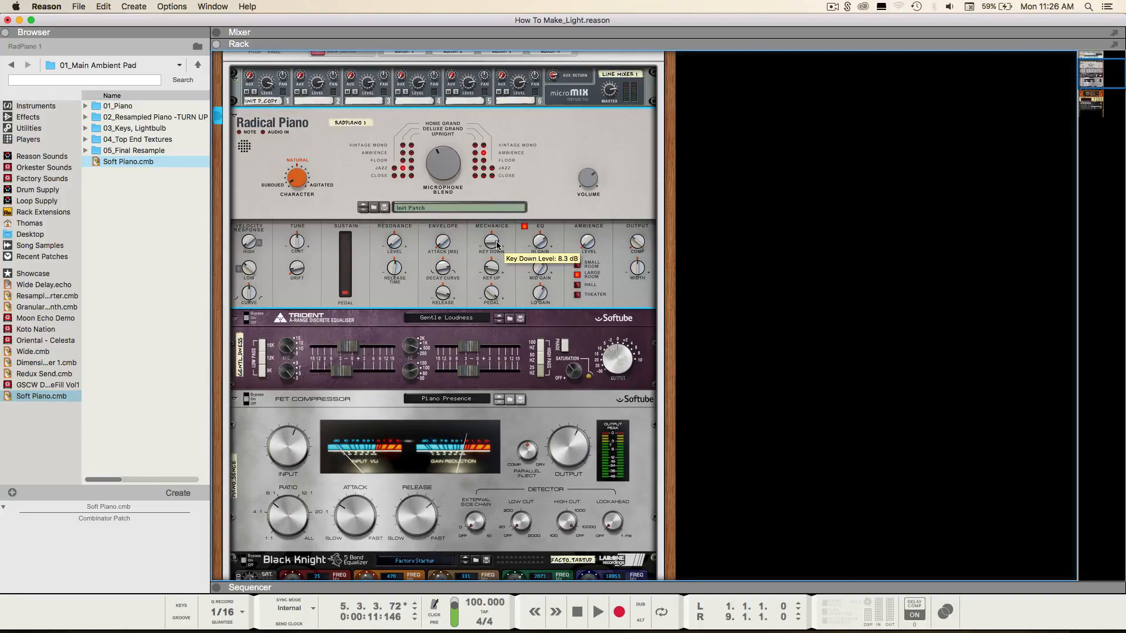
scroll(497, 245, down, 8)
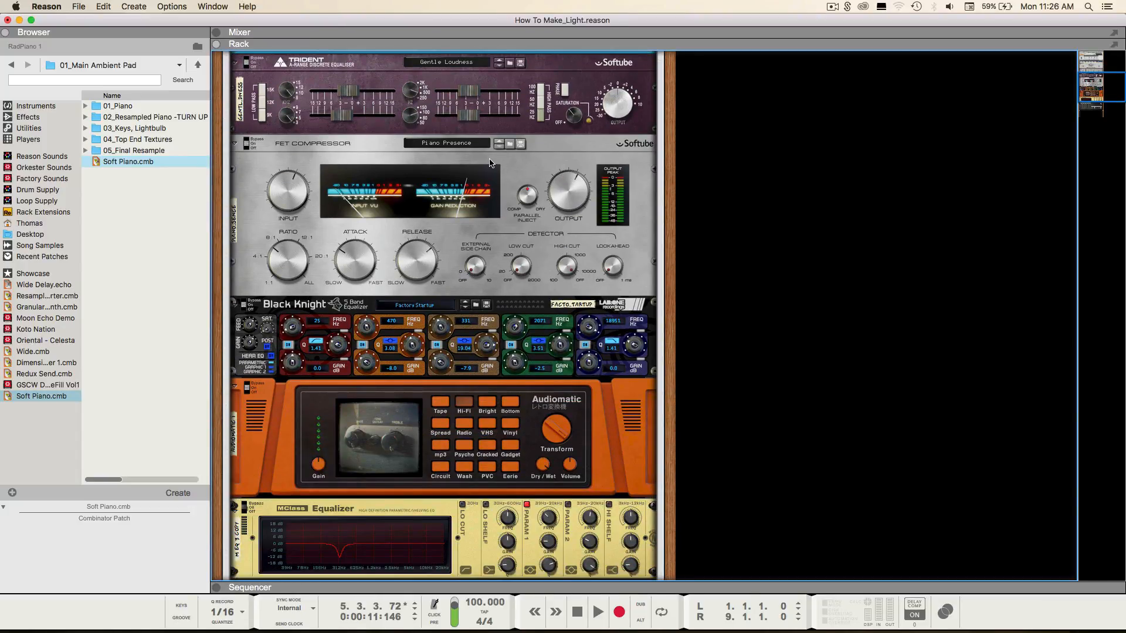
scroll(490, 161, down, 5)
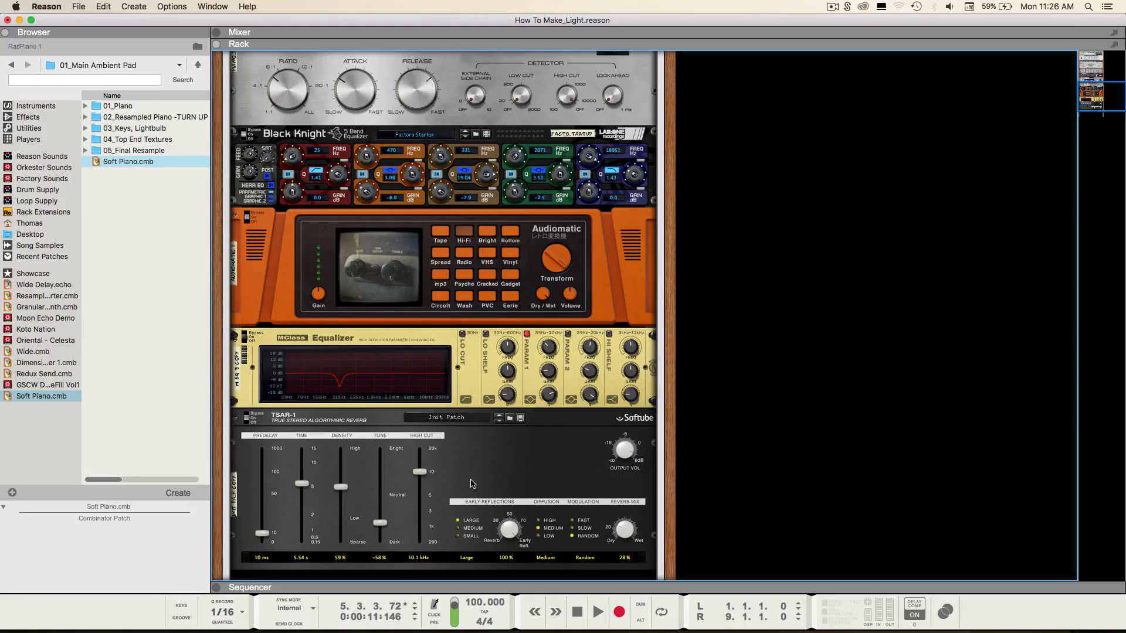
scroll(409, 406, up, 15)
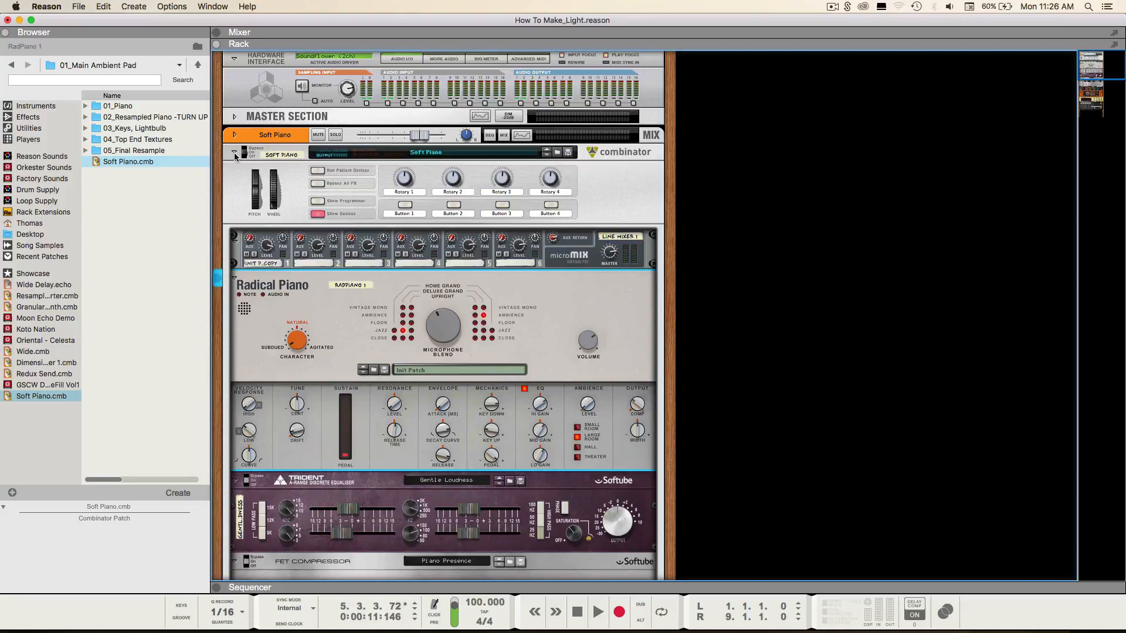
click(234, 154)
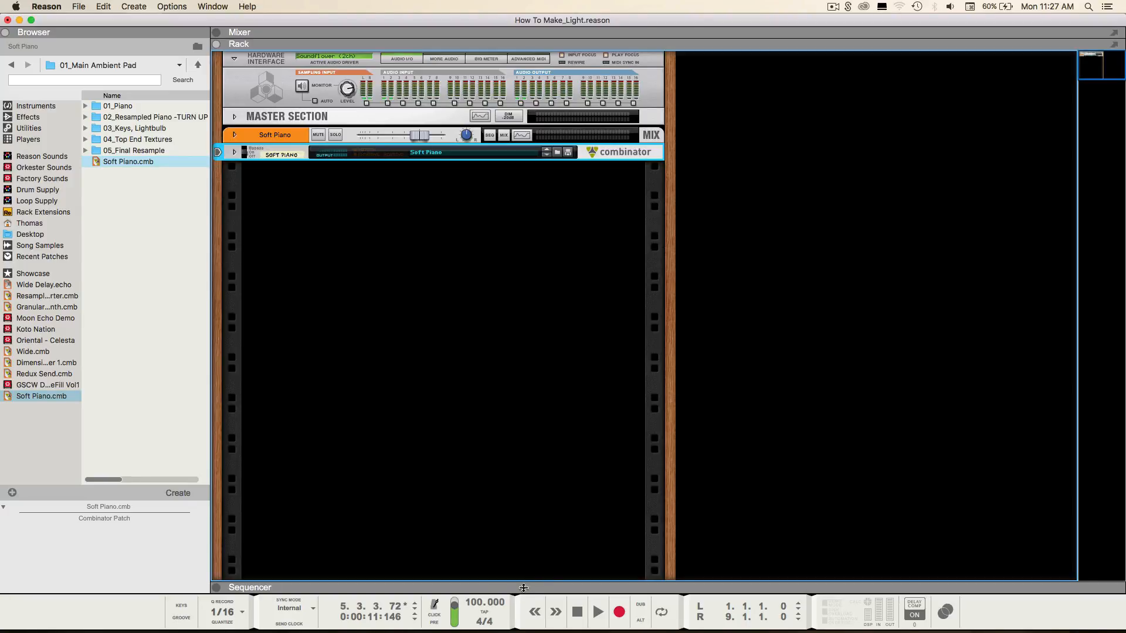
Step: In the sequencer, draw a four-bar clip from bar 1 to bar 5 on the Soft Piano track and open it for note editing
drag(506, 587, 578, 6)
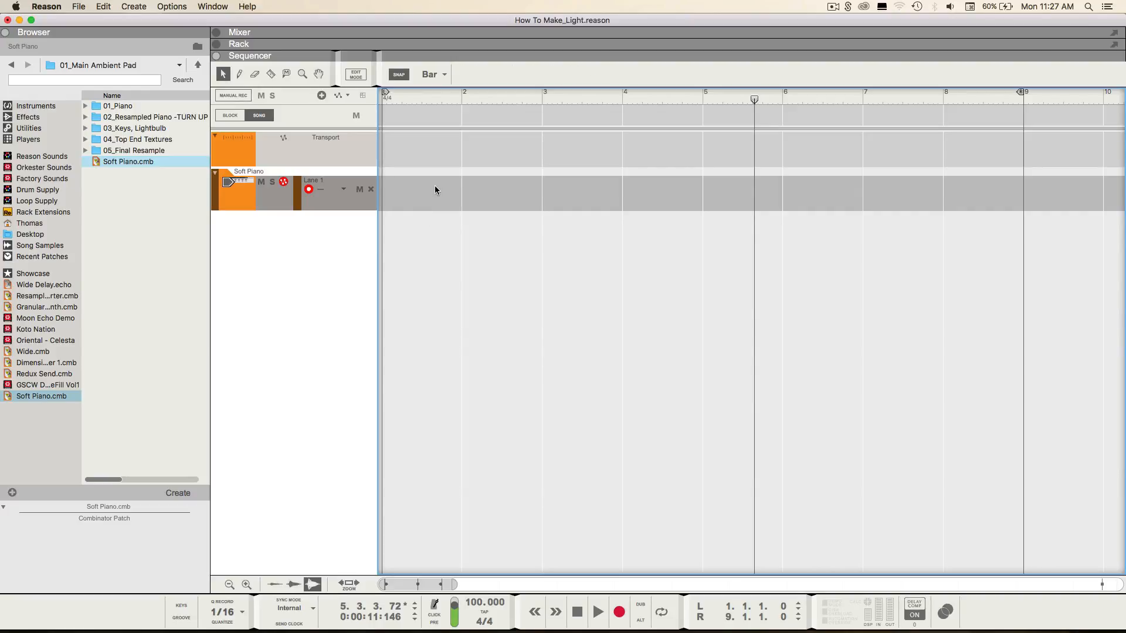
key(p)
drag(435, 190, 691, 189)
key(q)
double_click(571, 188)
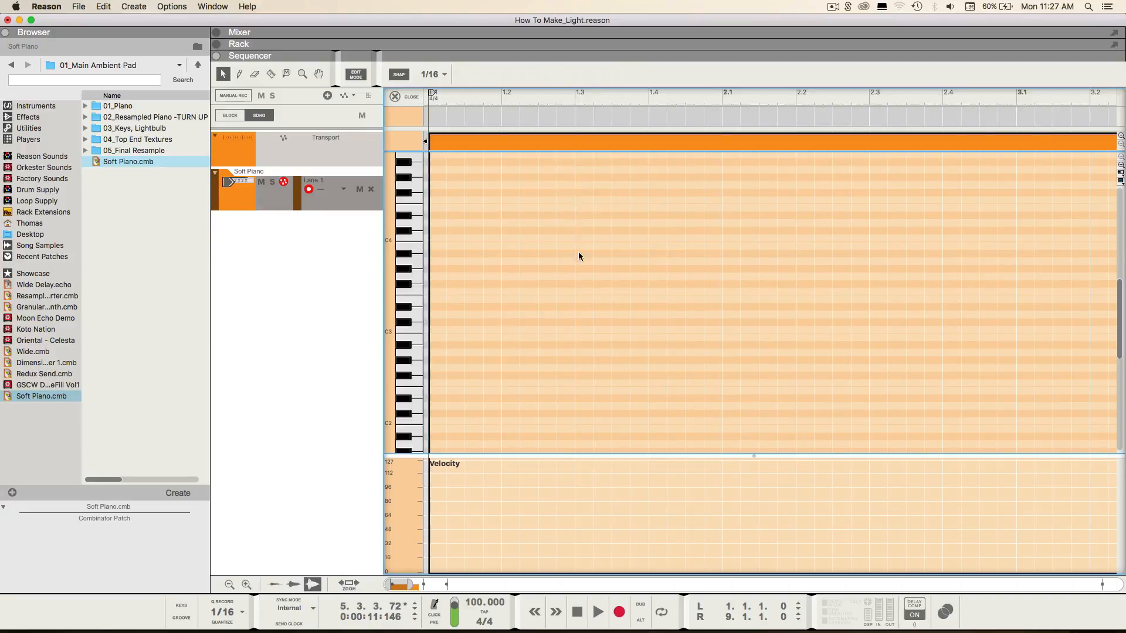
Step: Set the snap value to Bar and draw an F1 note spanning the full four bars of the clip
click(435, 75)
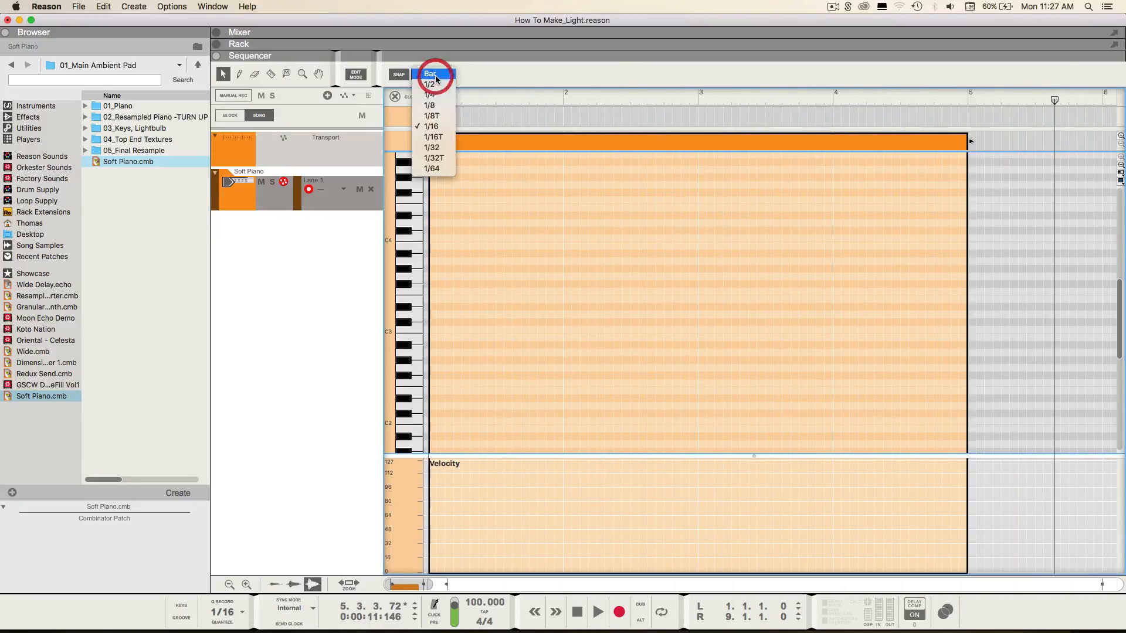
click(436, 74)
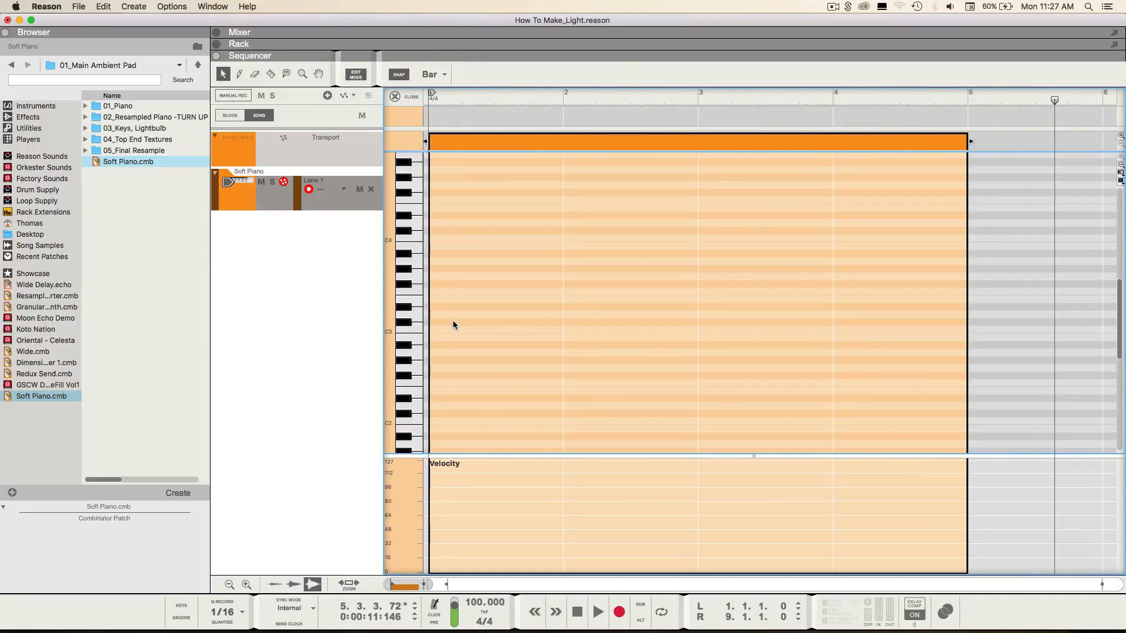
scroll(453, 321, down, 5)
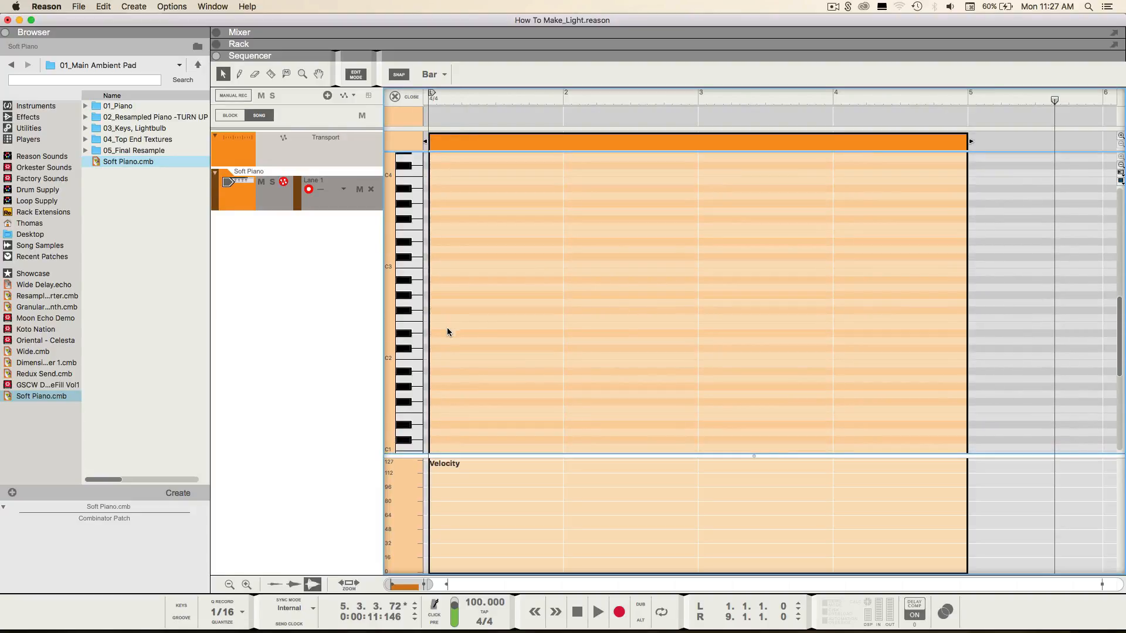
scroll(470, 382, down, 6)
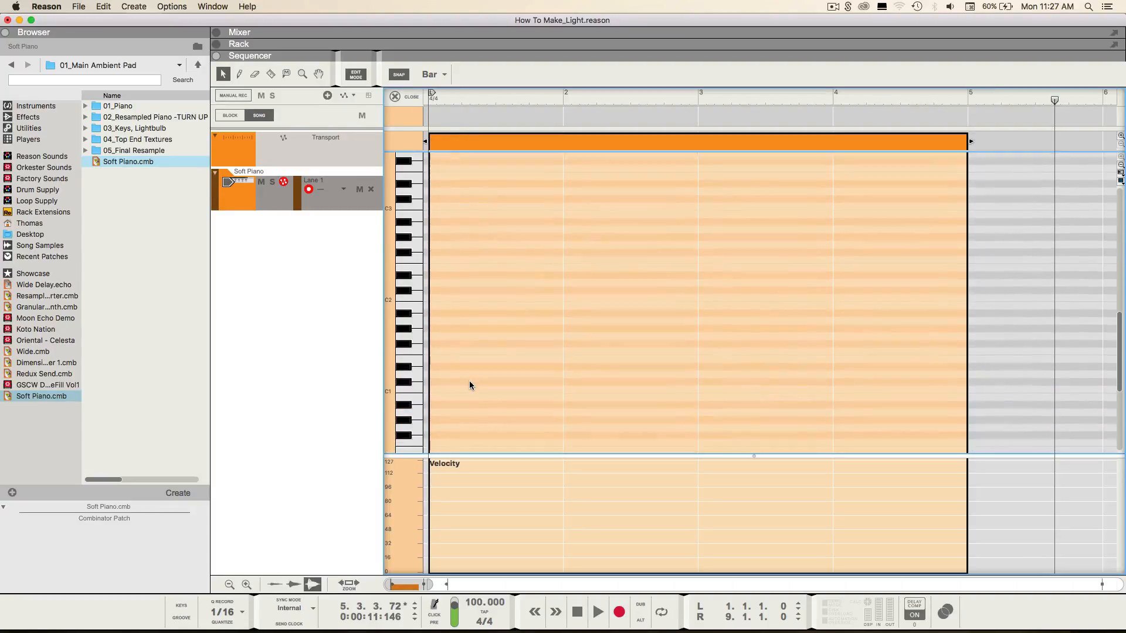
key(w)
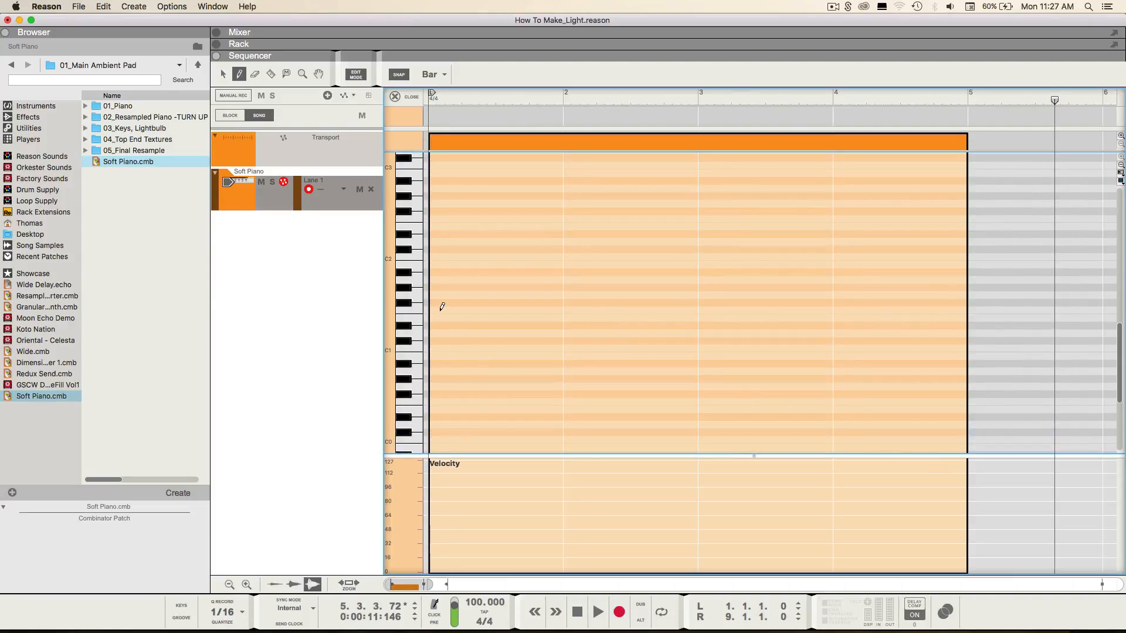
mouse_move(440, 311)
mouse_down()
mouse_move(809, 311)
mouse_move(860, 322)
mouse_up()
key(q)
Step: Duplicate the F1 note one octave up to F2 and play the clip from the start
scroll(595, 289, up, 3)
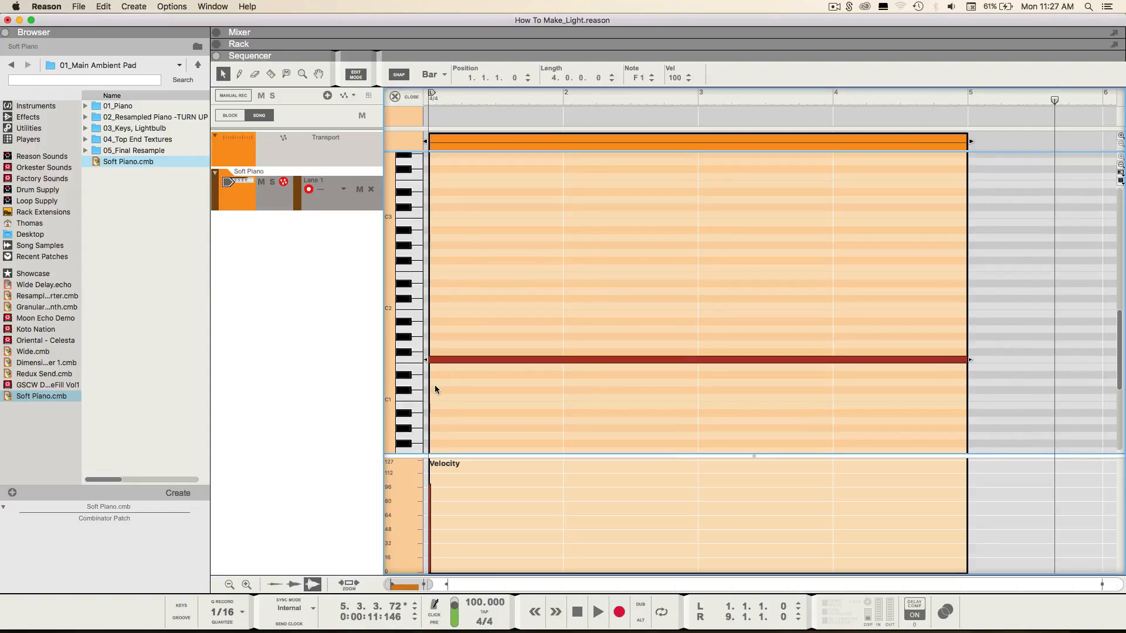
drag(435, 360, 431, 270)
key(space)
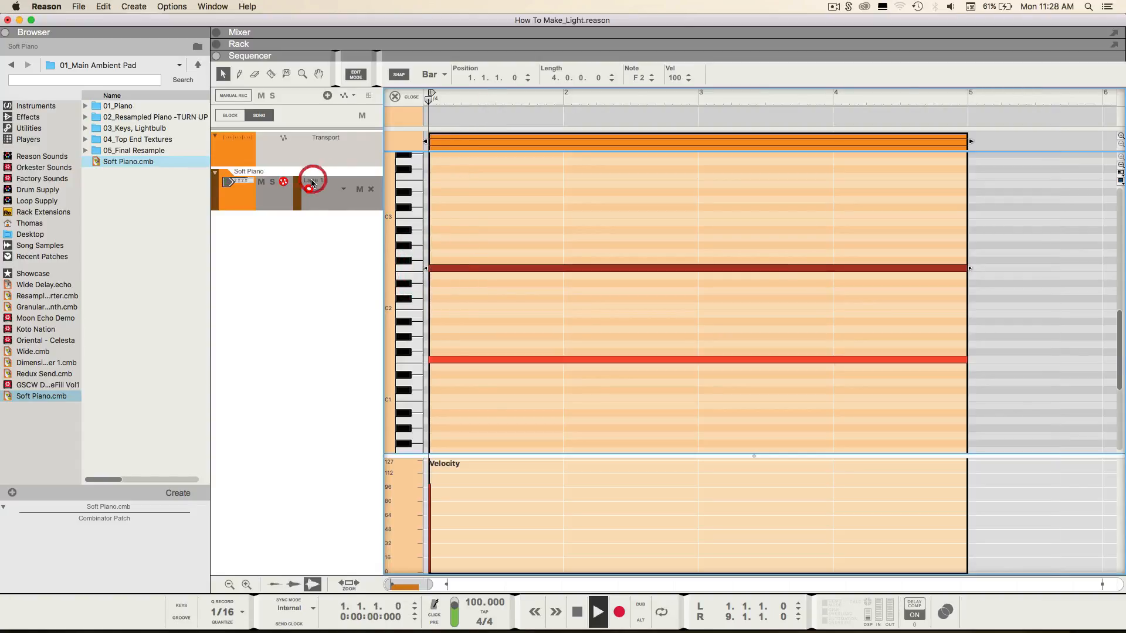
key(space)
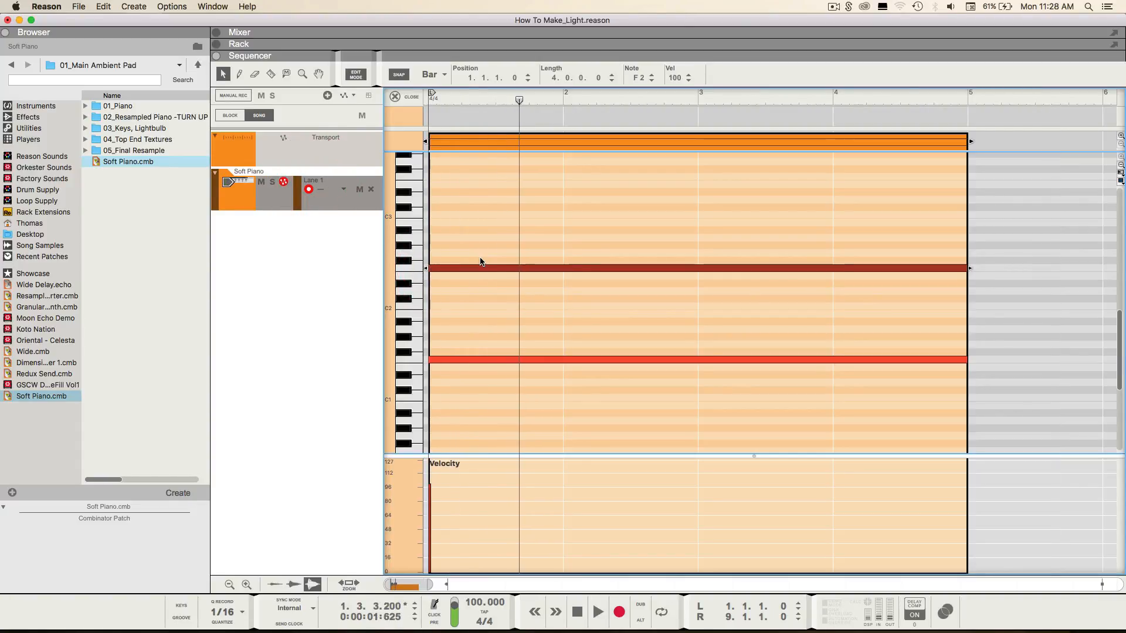
Step: Add E3 and A3 notes at the start of the clip above the F notes and lengthen both to the full four bars
key(p)
click(437, 184)
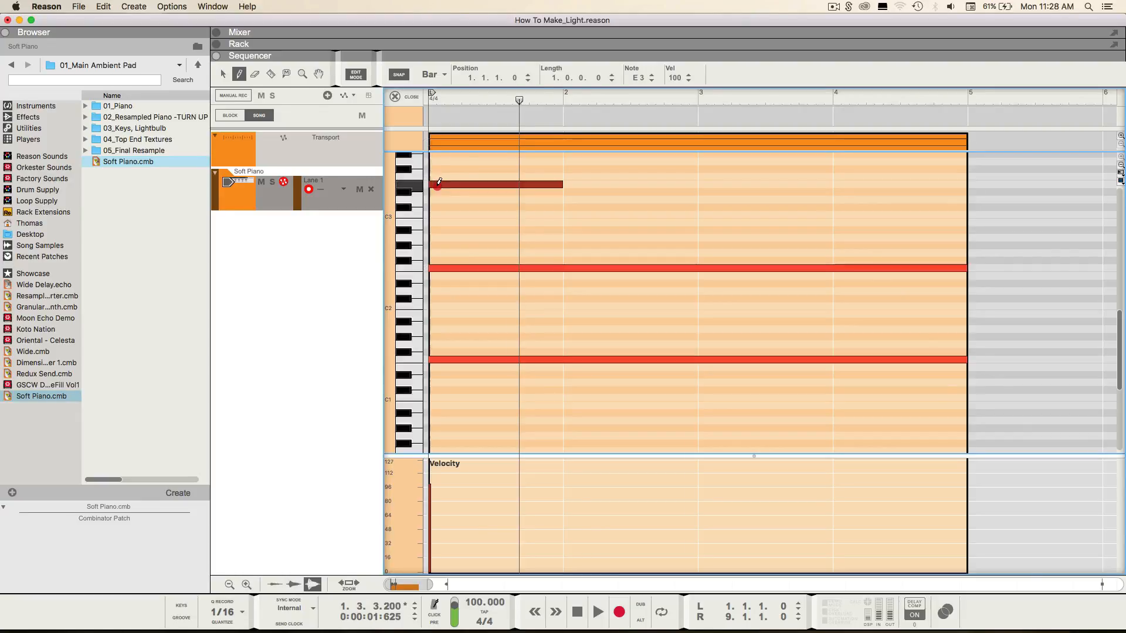
key(q)
scroll(436, 187, up, 2)
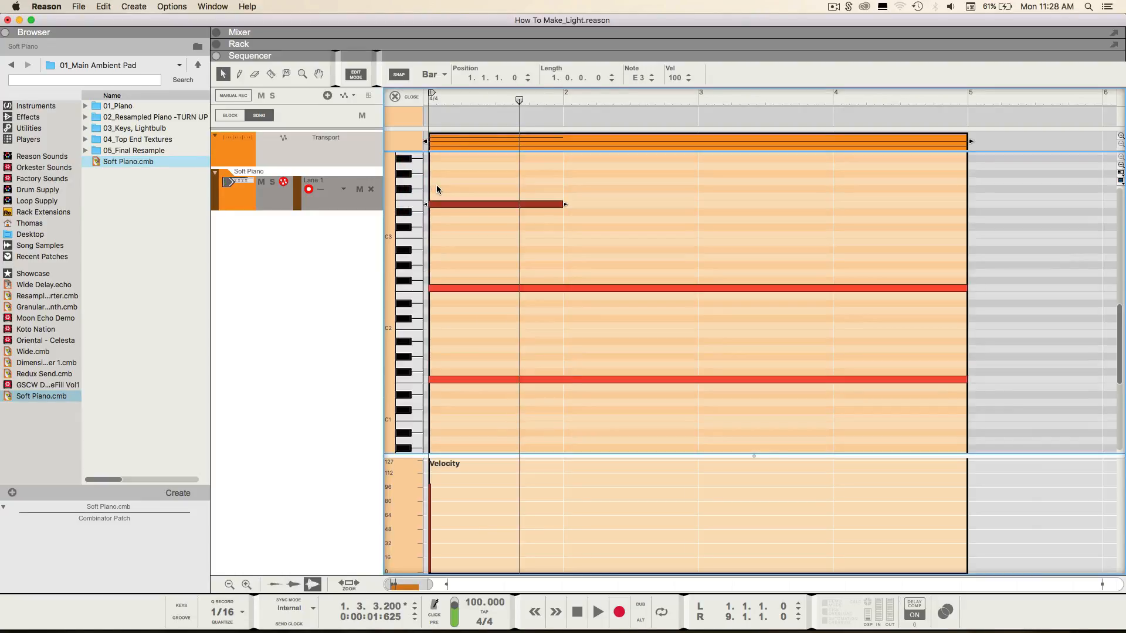
scroll(436, 184, up, 2)
key(p)
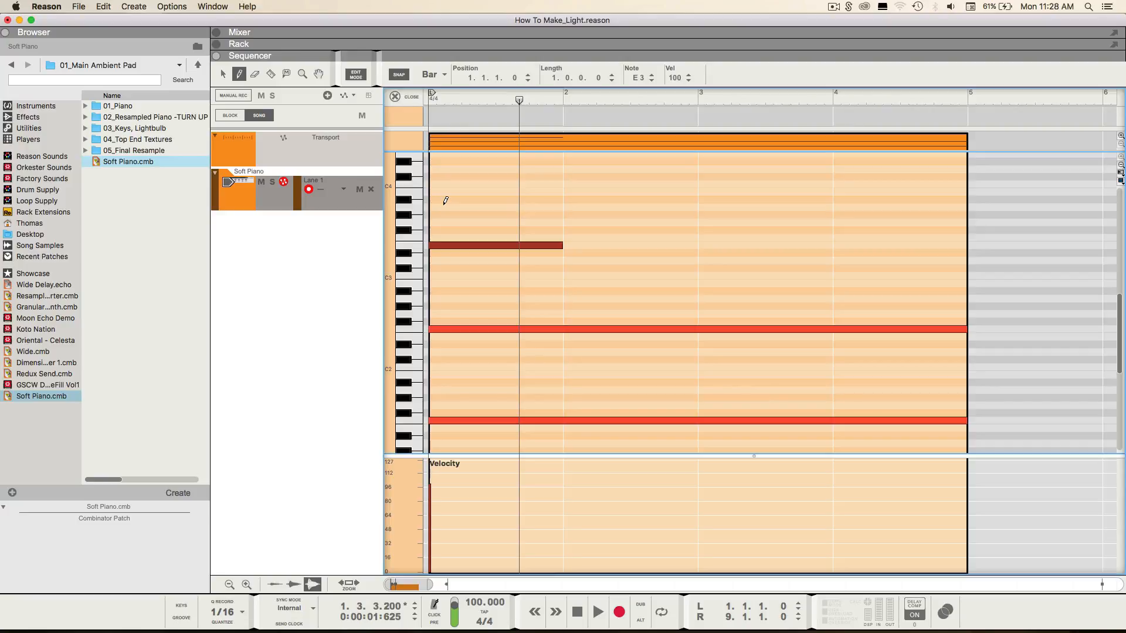
click(445, 206)
key(q)
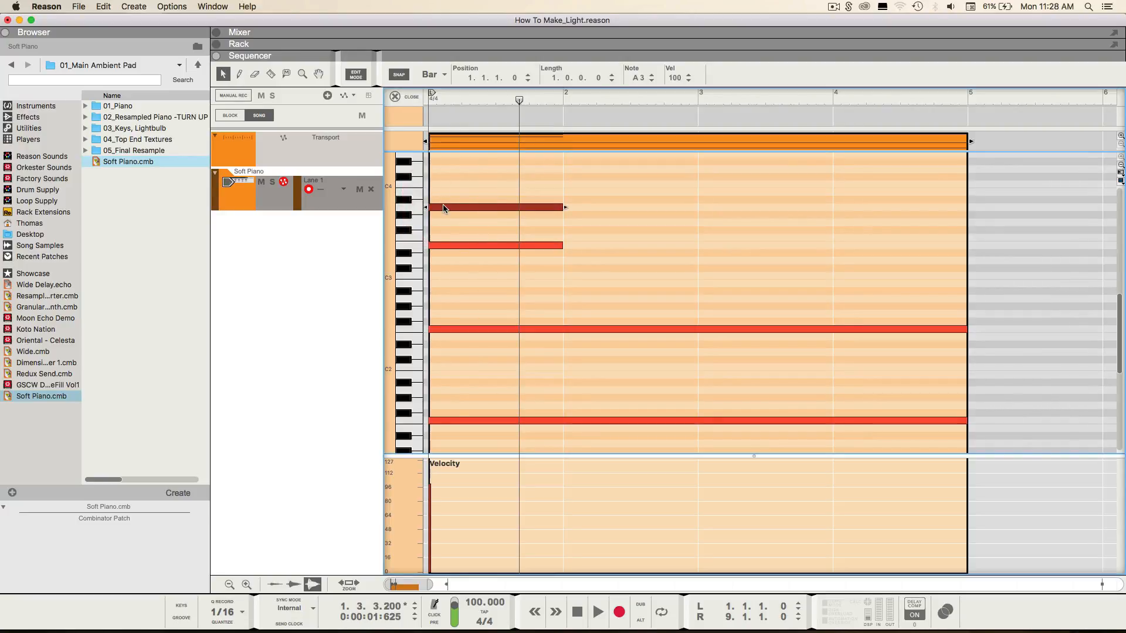
shift+click(516, 245)
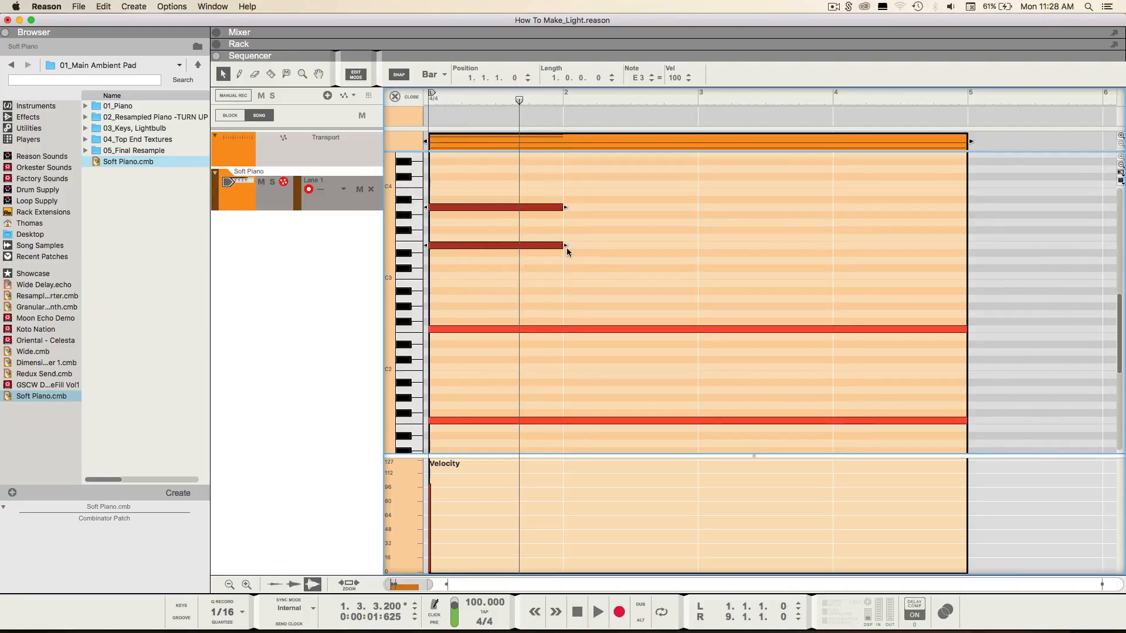
drag(565, 244, 854, 244)
Step: Select all four notes of the chord, lower their velocity to 30 and play the clip from the start
drag(803, 171, 573, 411)
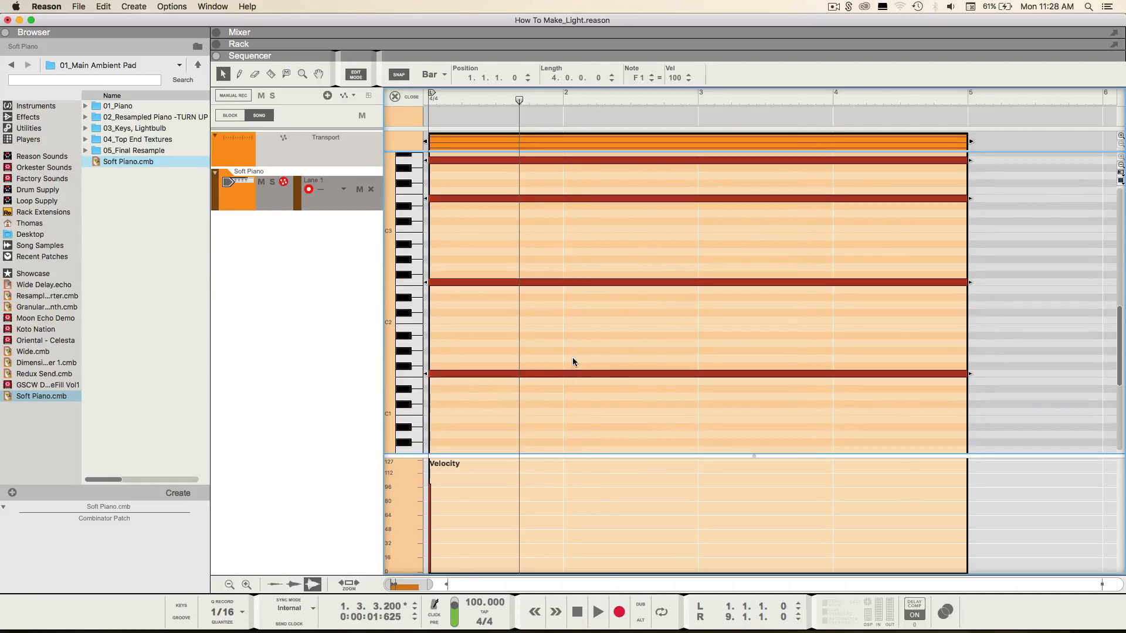
scroll(572, 361, up, 3)
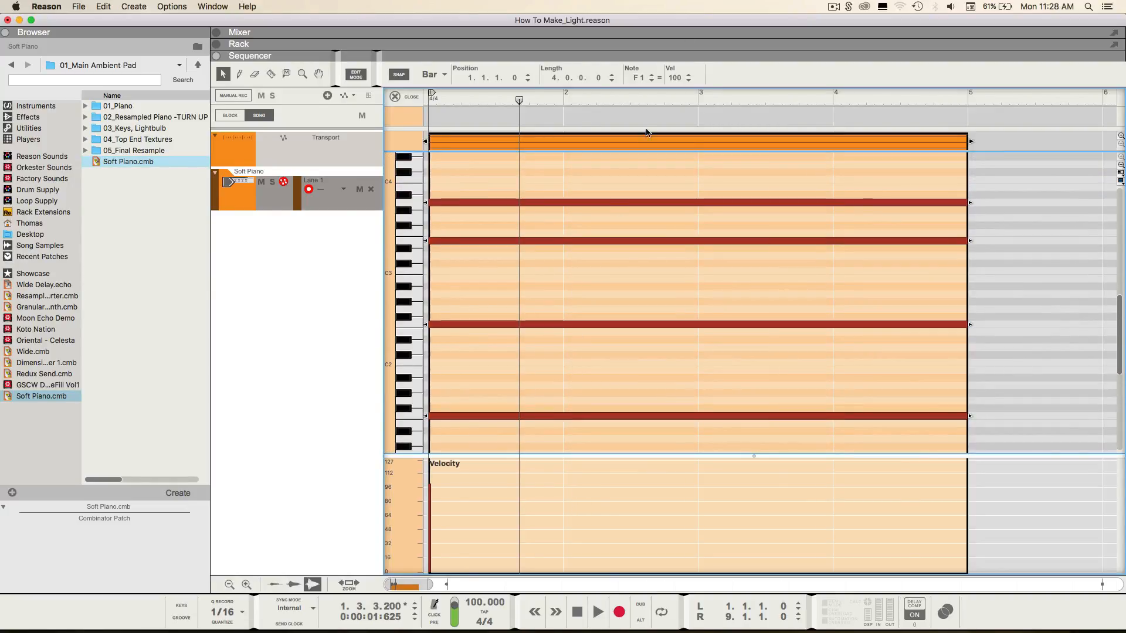
double_click(672, 78)
text(30)
key(Return)
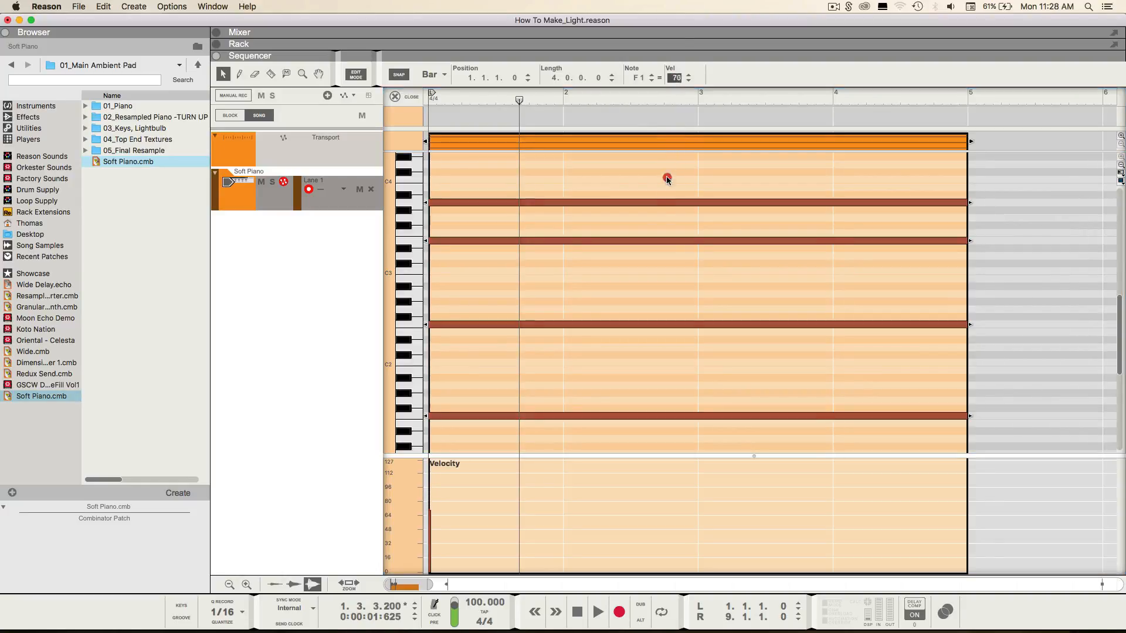
drag(657, 95, 334, 174)
key(space)
Step: Set the velocity of the four selected notes to 38 and play the chord again from the start
double_click(675, 78)
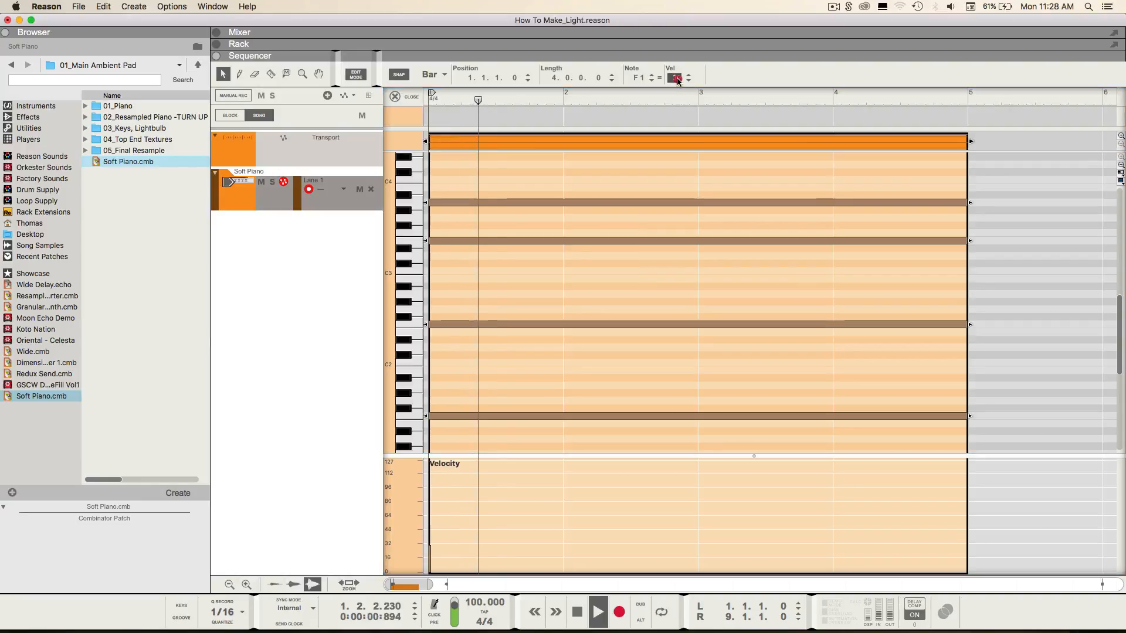
text(38)
key(Return)
key(space)
drag(695, 99, 281, 126)
key(space)
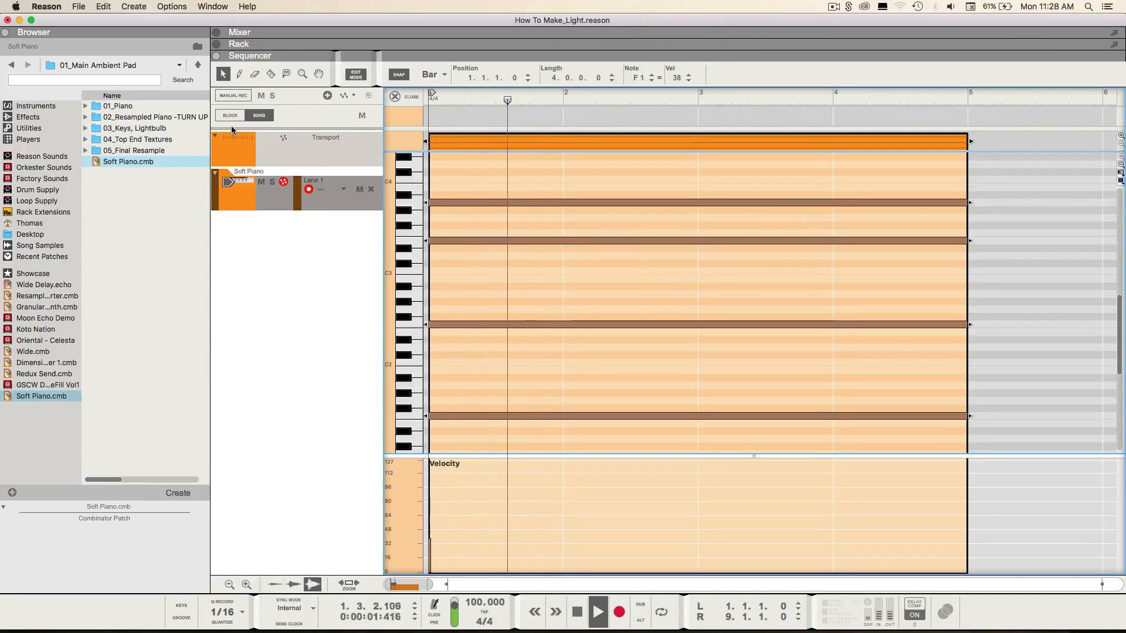
key(space)
Step: Select the F2, E3 and A3 notes and, without snapping, shift them slightly late to about position 1.1.1.17
click(463, 182)
key(h)
key(h)
key(h)
key(h)
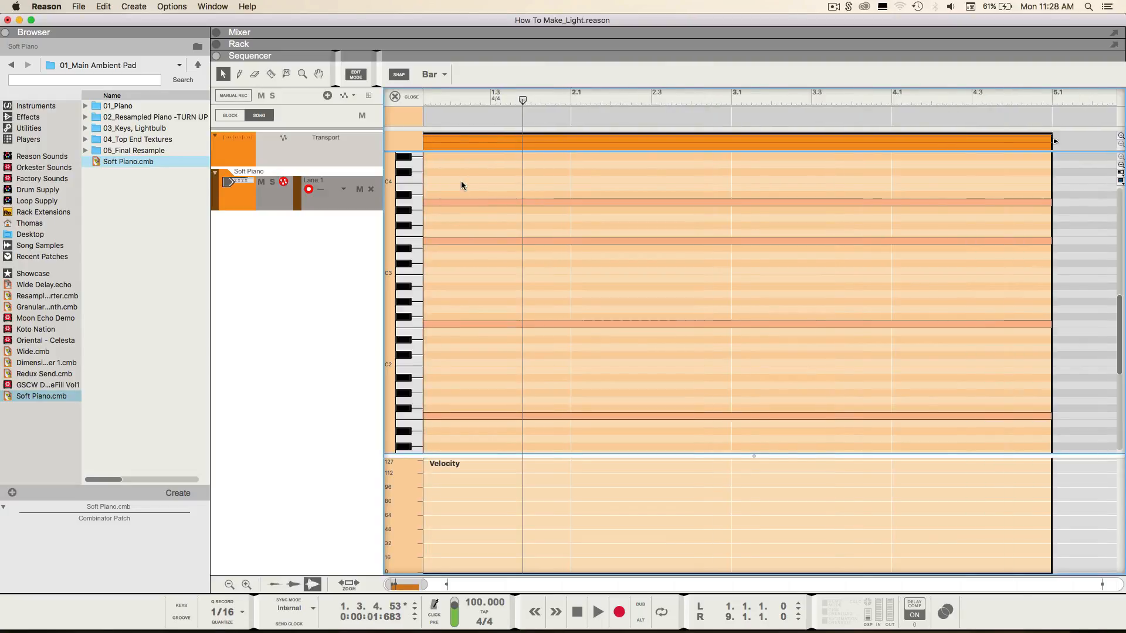
scroll(549, 232, left, 2)
key(h)
key(h)
key(h)
key(h)
scroll(459, 301, left, 2)
scroll(459, 301, up, 1)
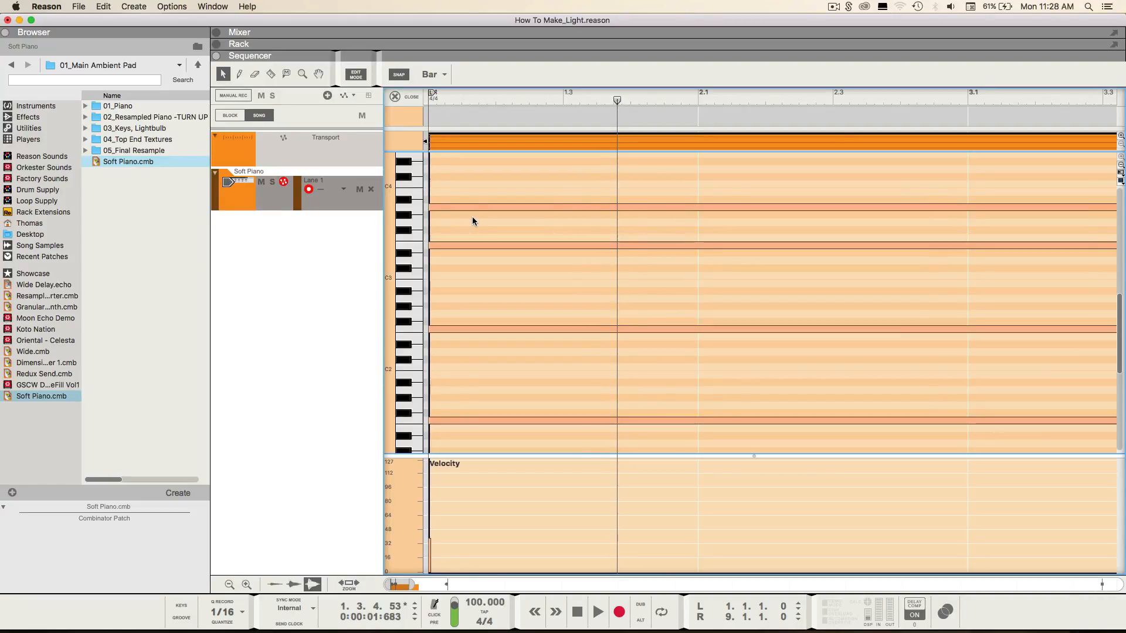
drag(479, 187, 446, 332)
scroll(510, 336, up, 3)
scroll(451, 329, up, 5)
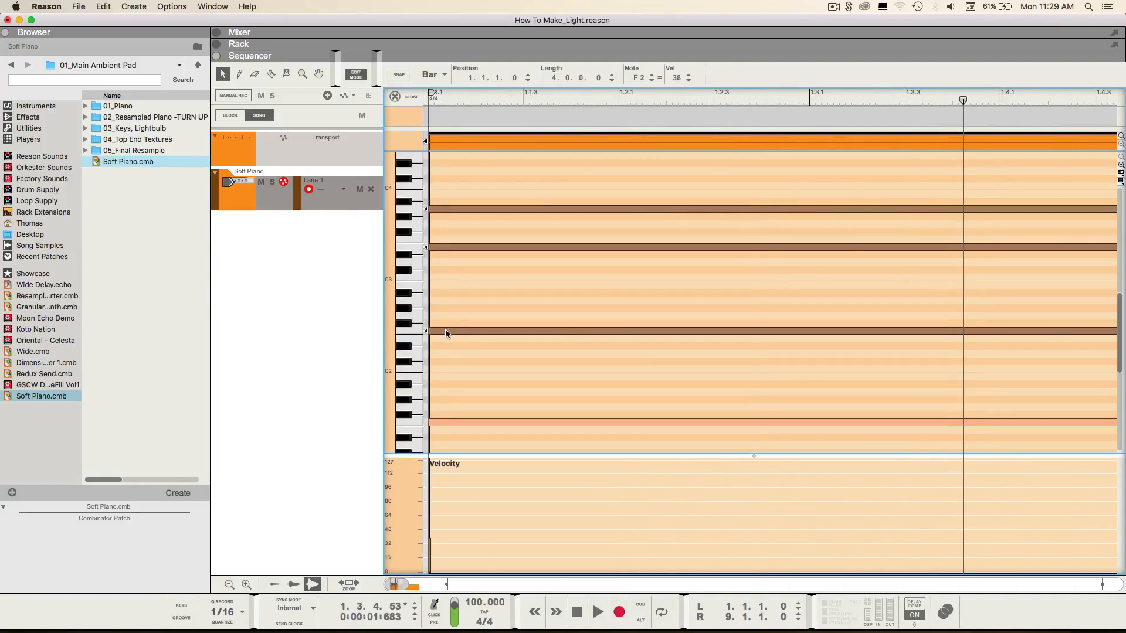
drag(445, 332, 449, 334)
Step: Stagger the upper notes by shifting E3 and A3 to about 1.1.1.26 and A3 slightly further
shift+click(448, 329)
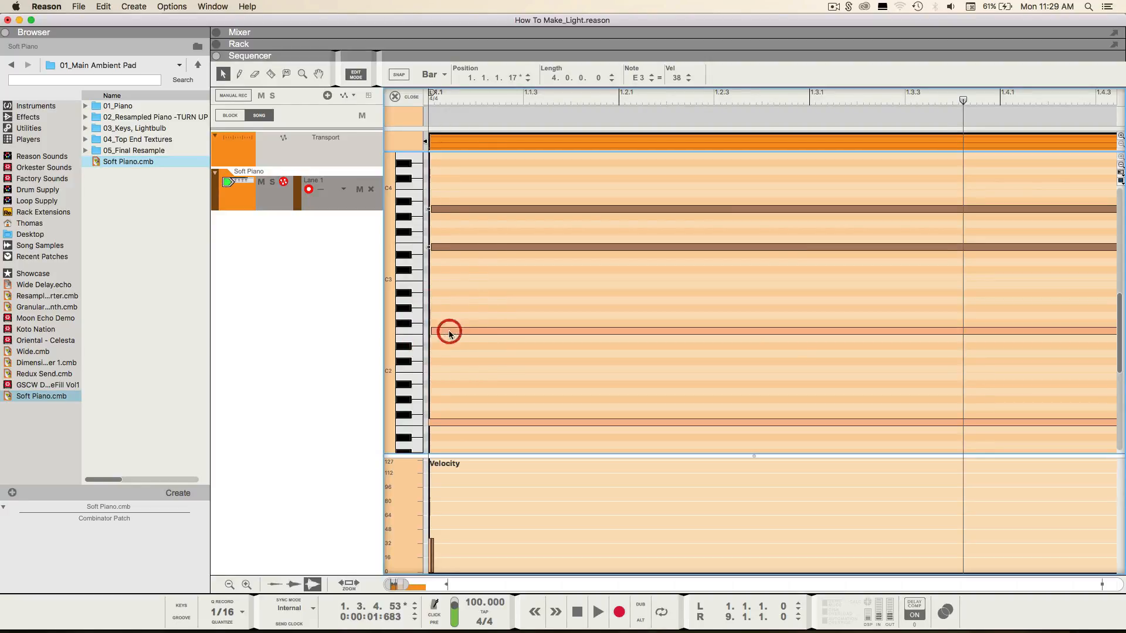
click(438, 249)
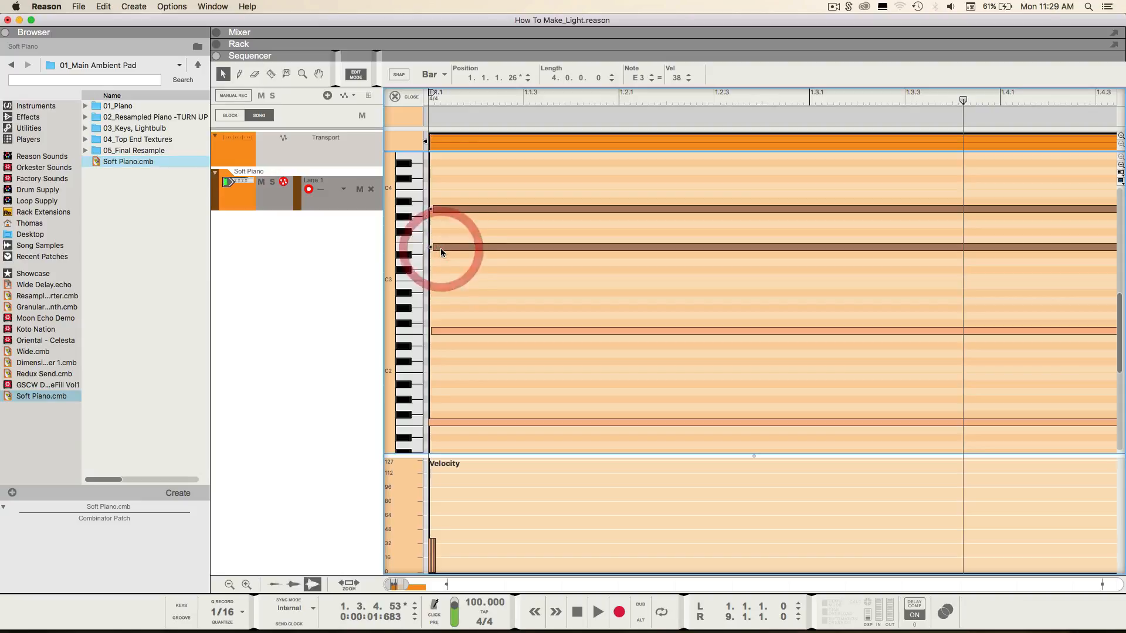
shift+click(441, 248)
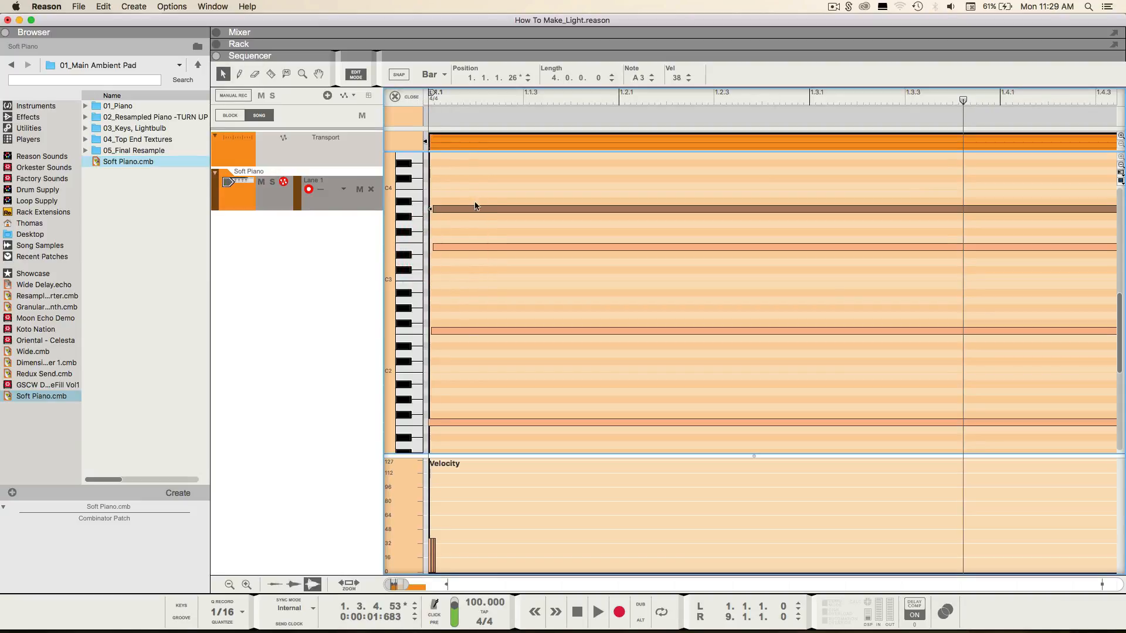
click(448, 189)
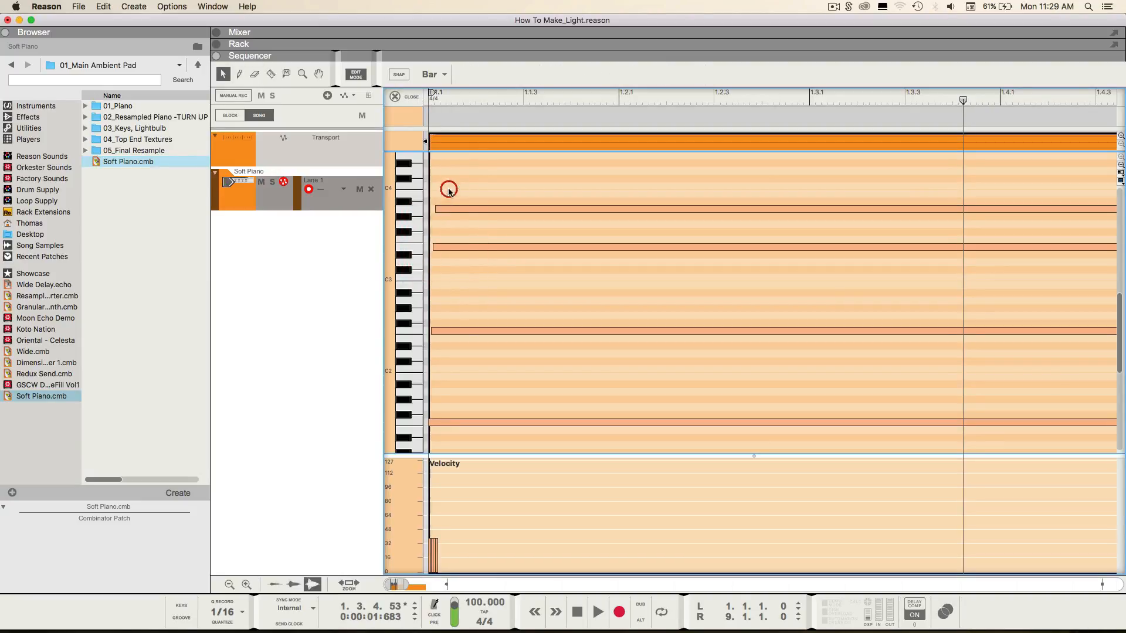
Step: Play the staggered chord from the start twice to check its strummed attack
drag(494, 95, 193, 245)
key(space)
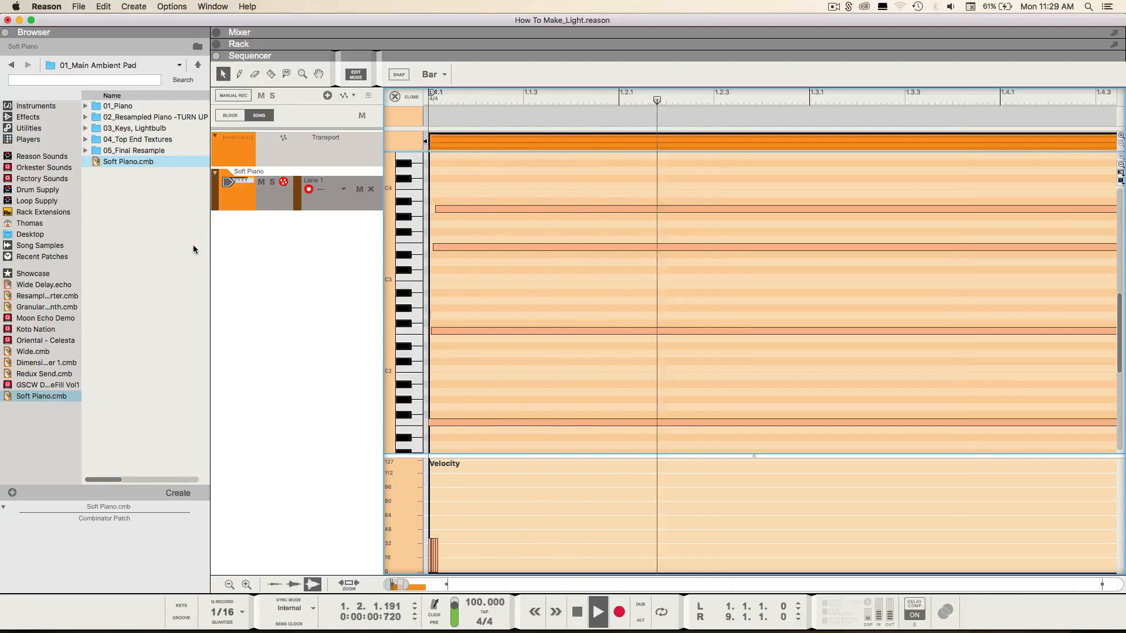
key(space)
drag(487, 95, 276, 143)
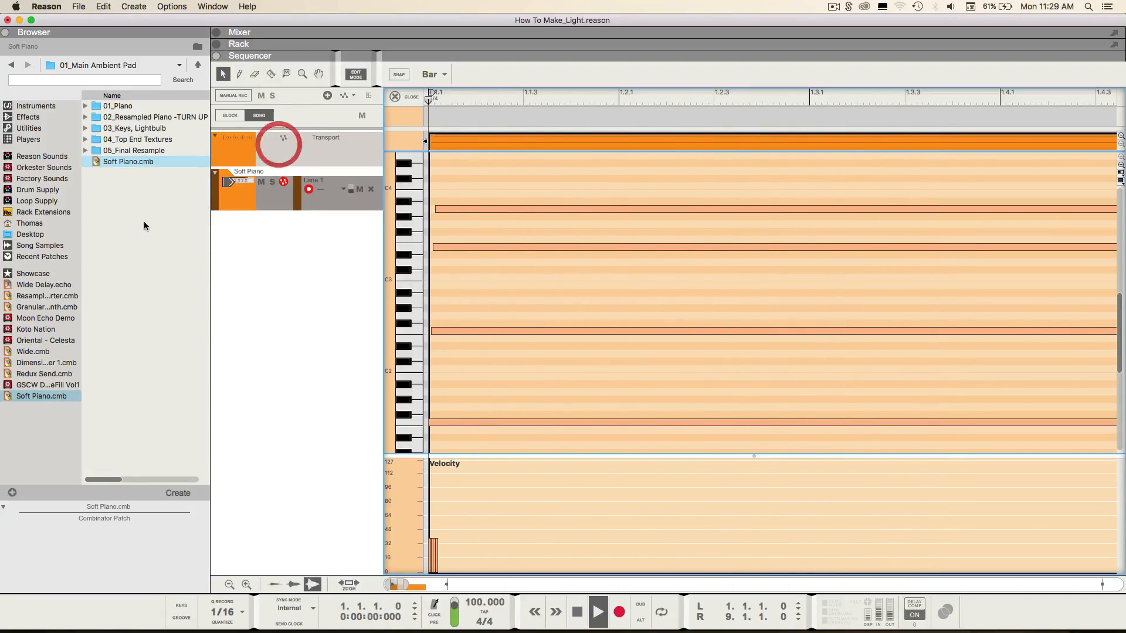
key(space)
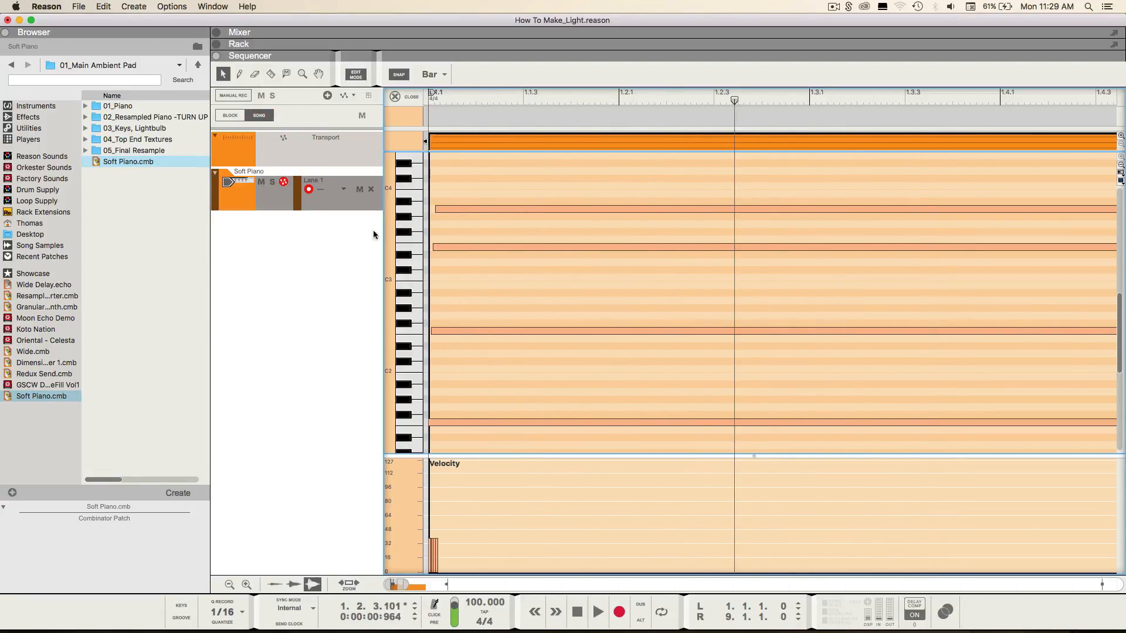
Step: Close the clip's note editor and return to the arrangement of the song
click(539, 182)
key(g)
key(g)
key(g)
key(g)
key(g)
key(g)
key(g)
click(403, 93)
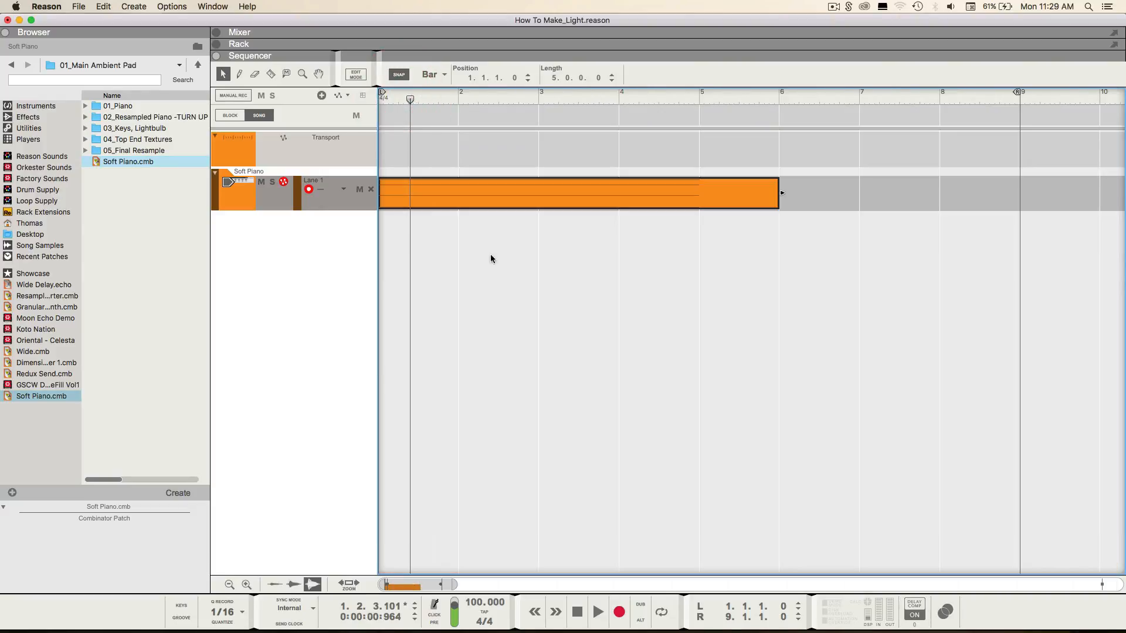
Step: Deselect the clip, show the rack above the sequencer and raise the Soft Piano mix channel's level slightly
click(515, 276)
key(F6)
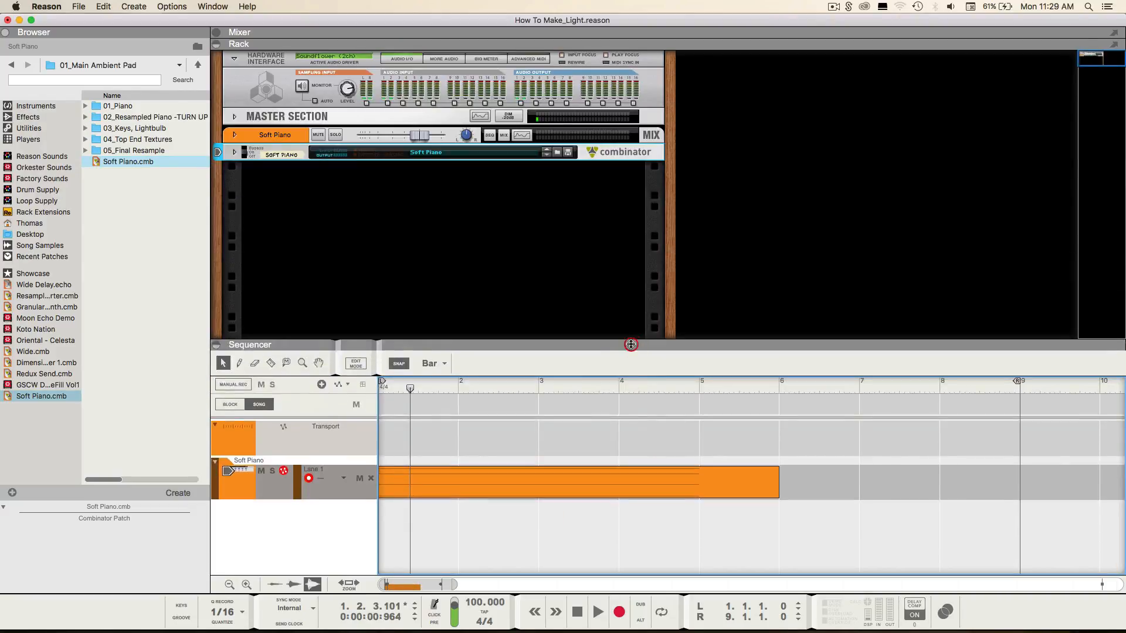
drag(424, 135, 438, 135)
Step: In the Soft Piano channel's Spectrum EQ, enable the high-pass filter and set it to about 160 Hz while playing the chord
click(521, 135)
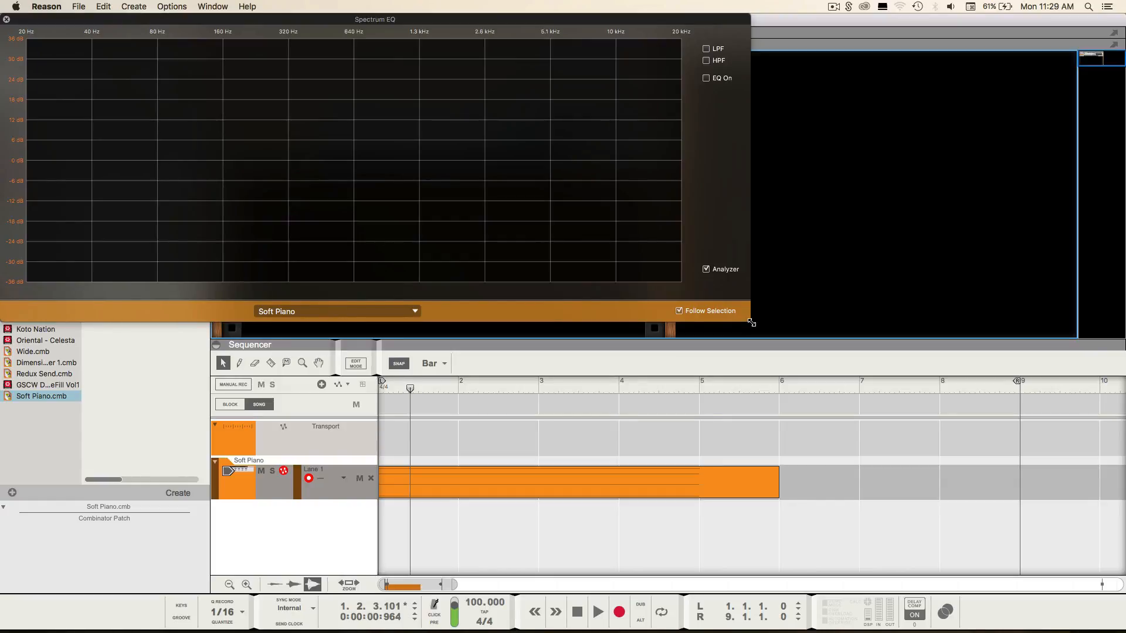
click(706, 61)
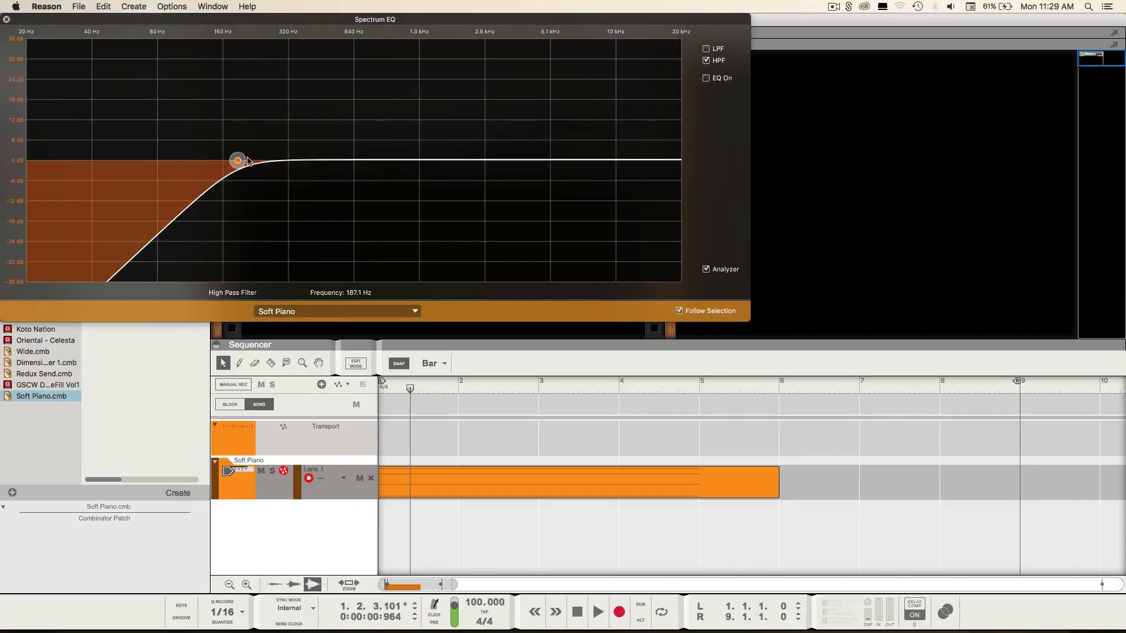
drag(237, 160, 235, 160)
click(180, 466)
key(space)
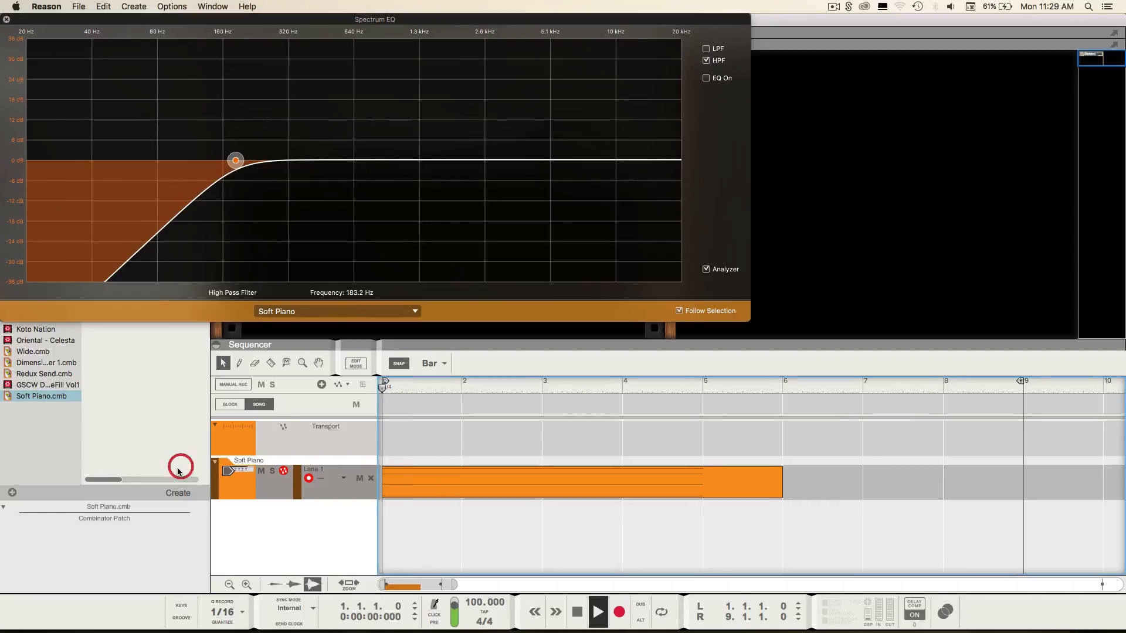
drag(235, 160, 222, 160)
key(space)
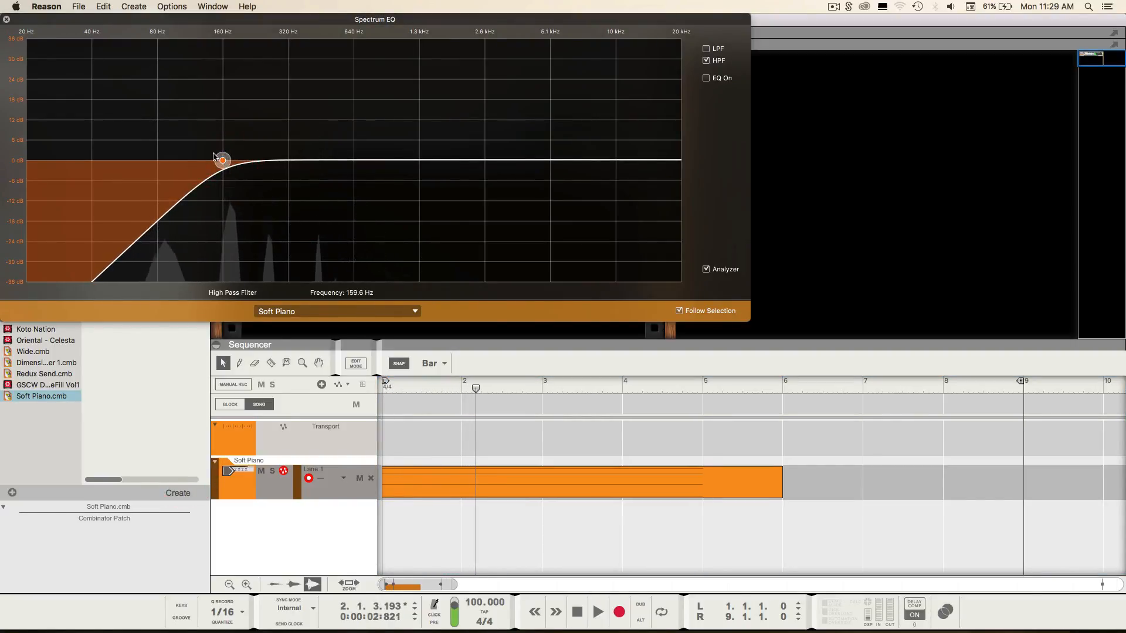
click(6, 19)
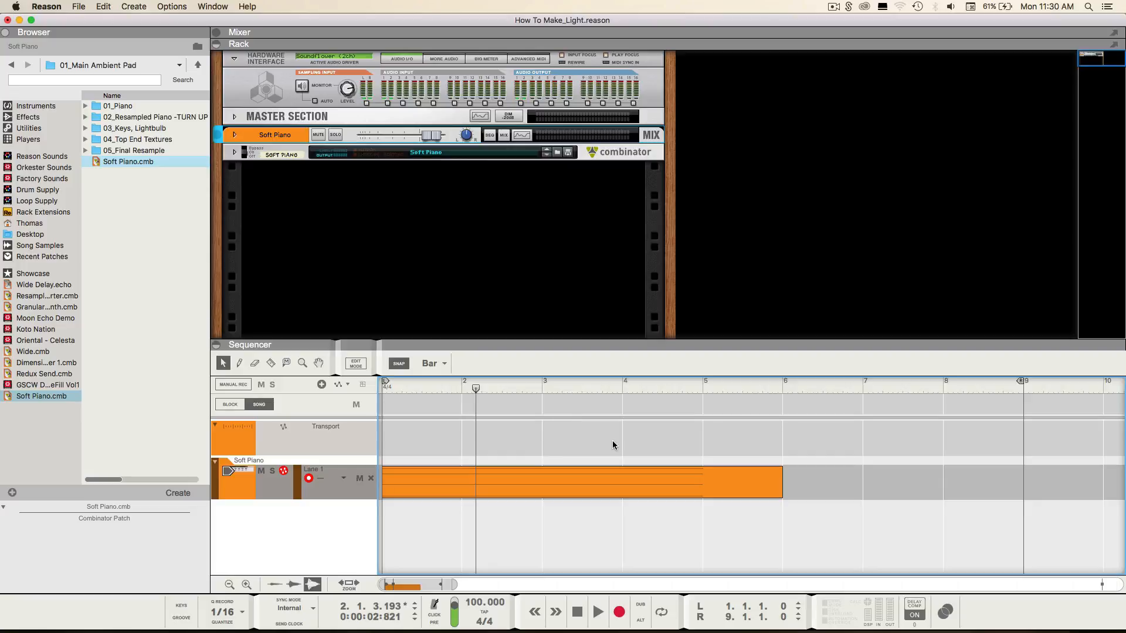
Step: Set the right locator to bar 5 and bounce the Master Section over the loop range to a new track in the song
super+click(700, 390)
drag(654, 345, 659, 3)
click(78, 7)
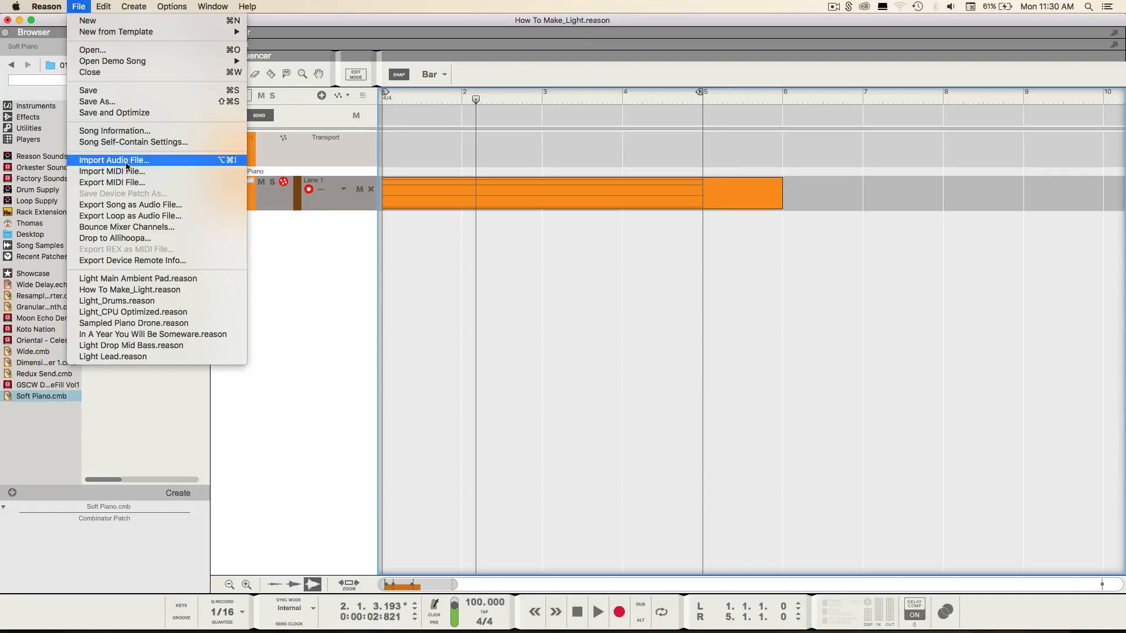
click(125, 230)
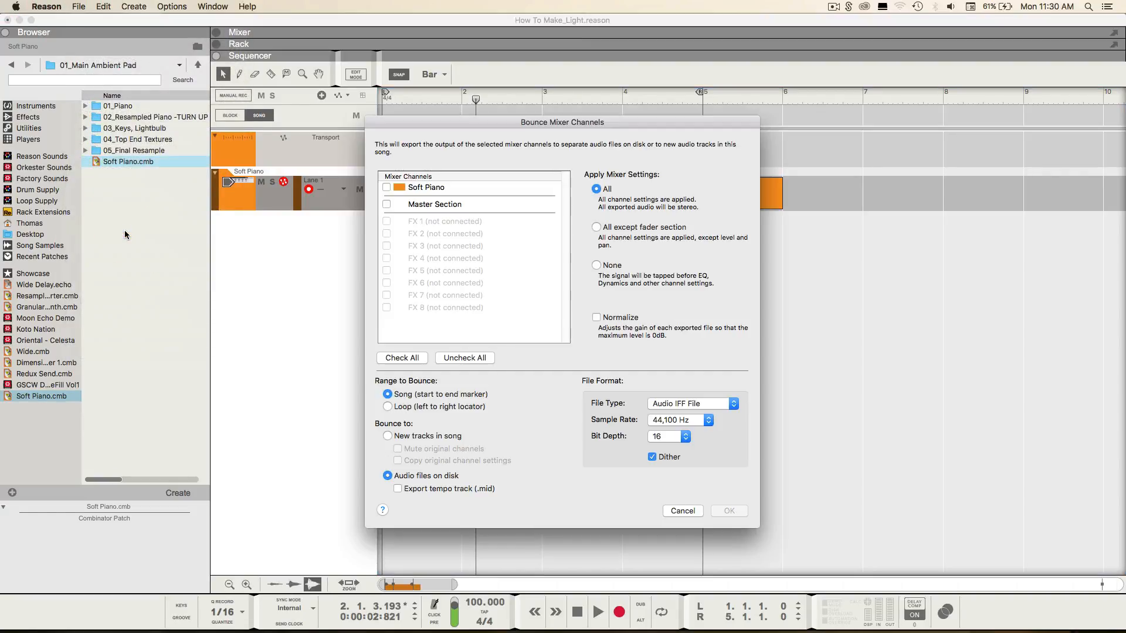
click(445, 208)
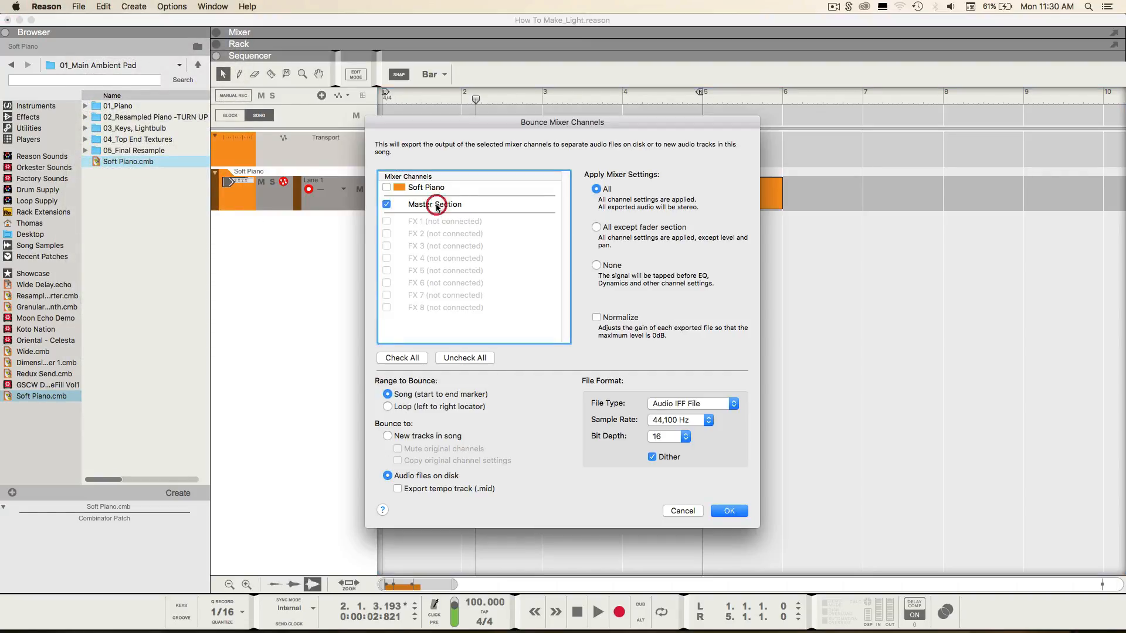
click(388, 406)
click(399, 437)
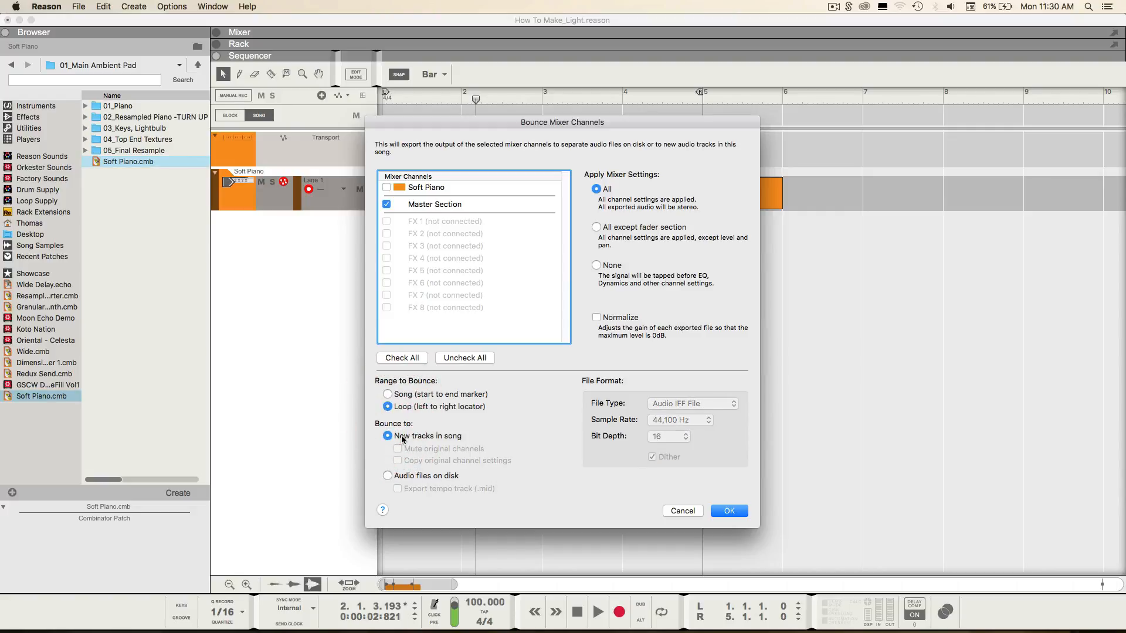
click(728, 511)
click(398, 420)
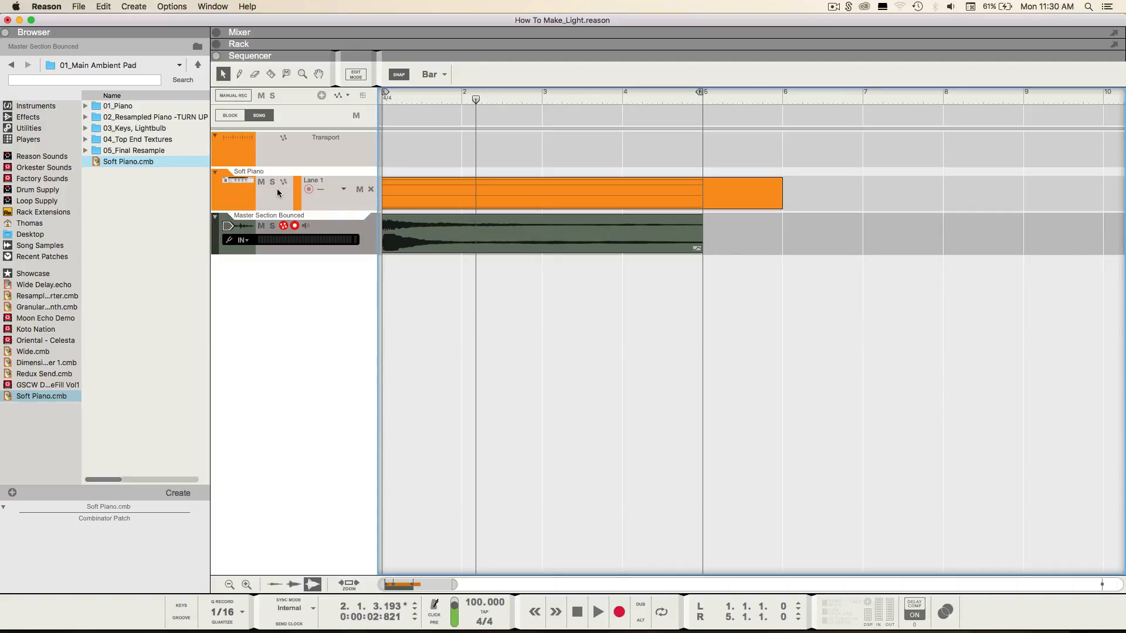
Step: Solo the bounced Master Section track, play it from the start and take it out of solo
click(271, 228)
drag(546, 98, 163, 186)
key(space)
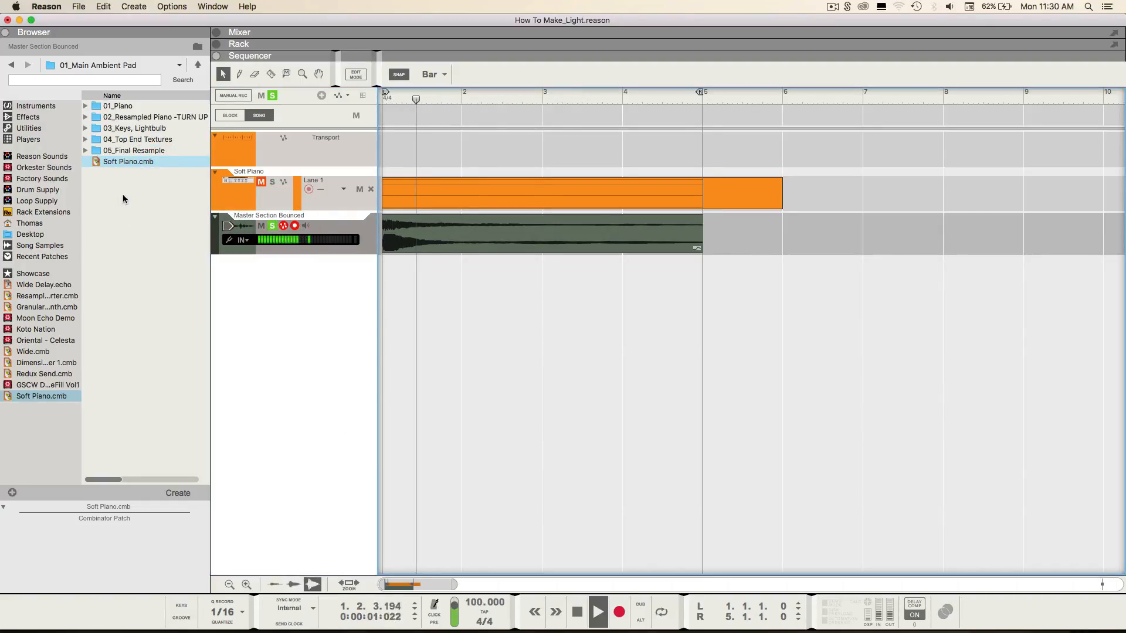
key(space)
click(272, 226)
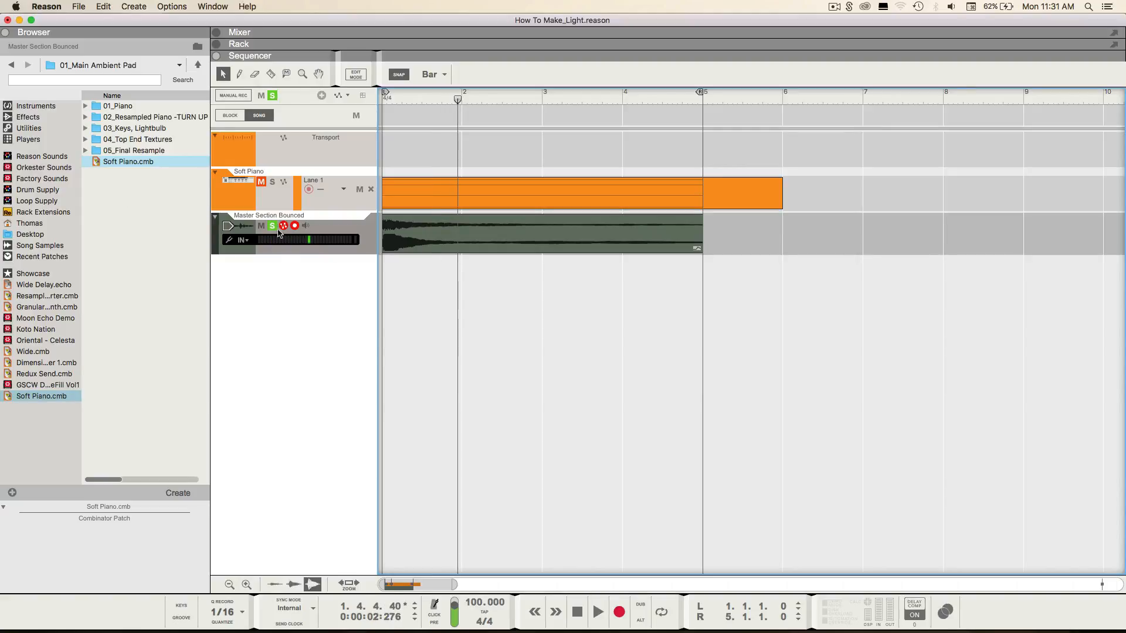
Step: Select the original Soft Piano track and mute it
click(279, 203)
click(261, 182)
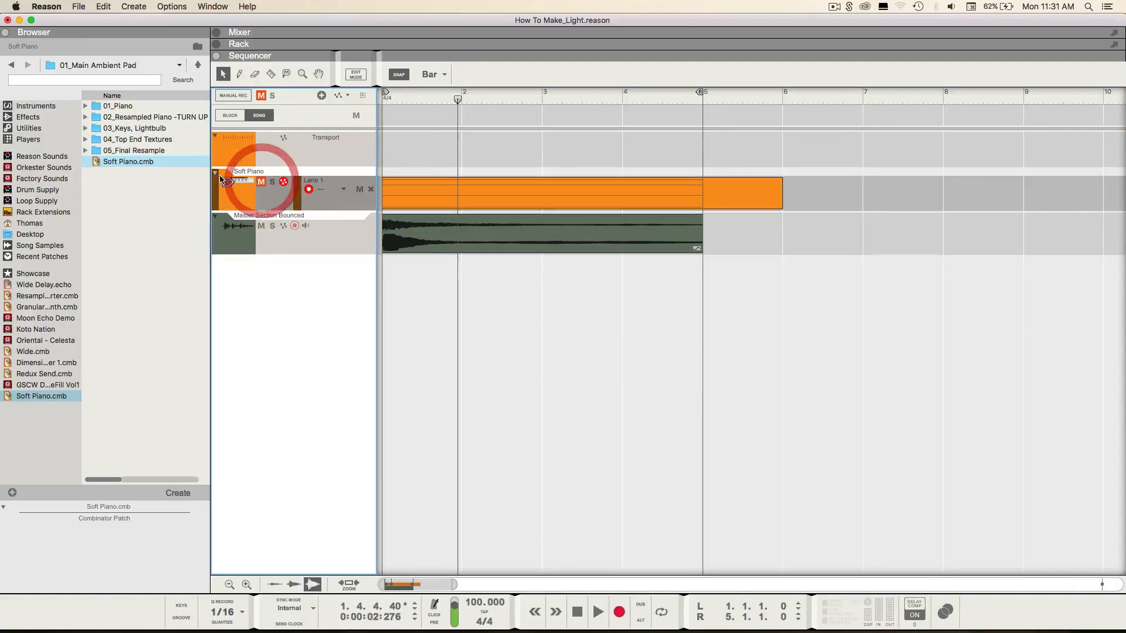
Step: Collapse the Soft Piano track and bounce the Master Section Bounced clip to a new sample
click(215, 174)
click(290, 212)
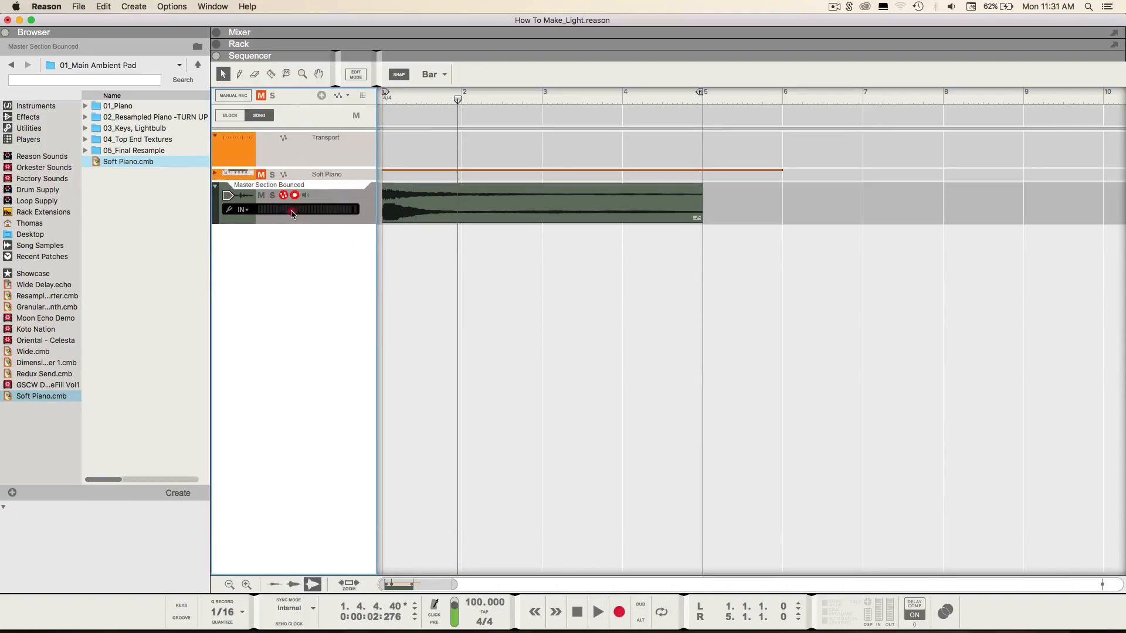
click(483, 207)
right_click(477, 211)
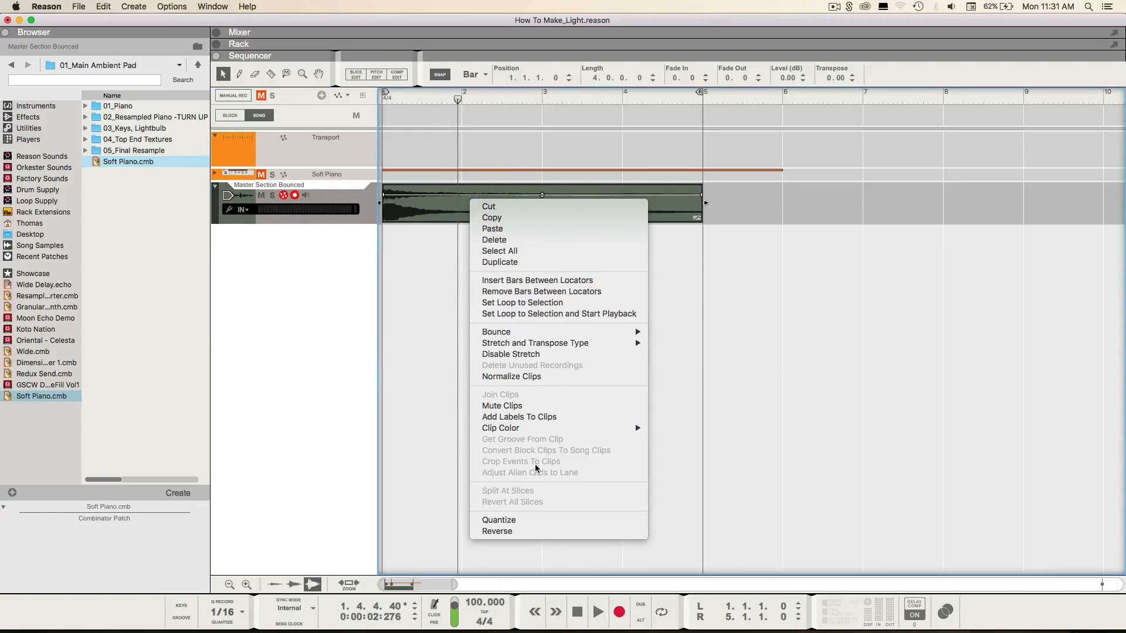
mouse_move(522, 333)
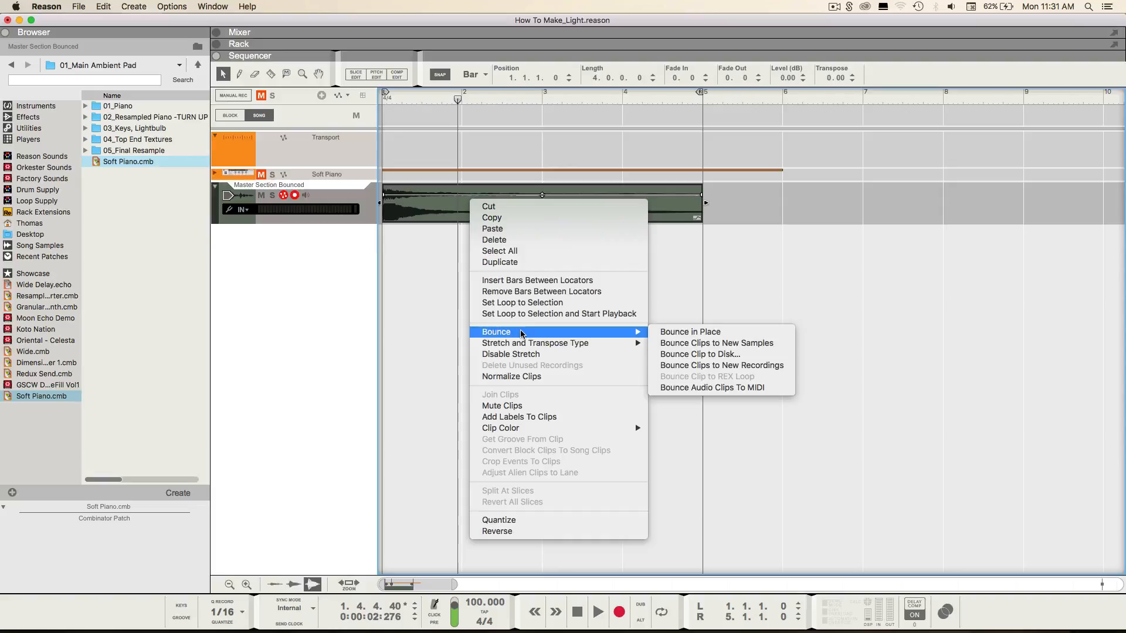
click(735, 348)
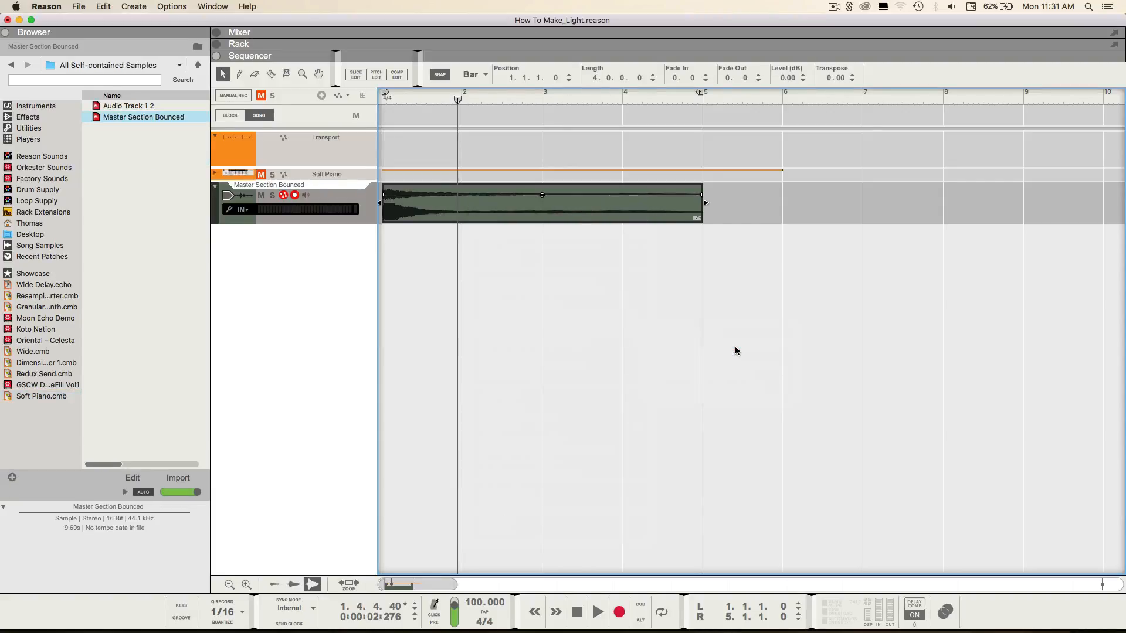
Step: Delete the Master Section Bounced track together with its device
right_click(357, 200)
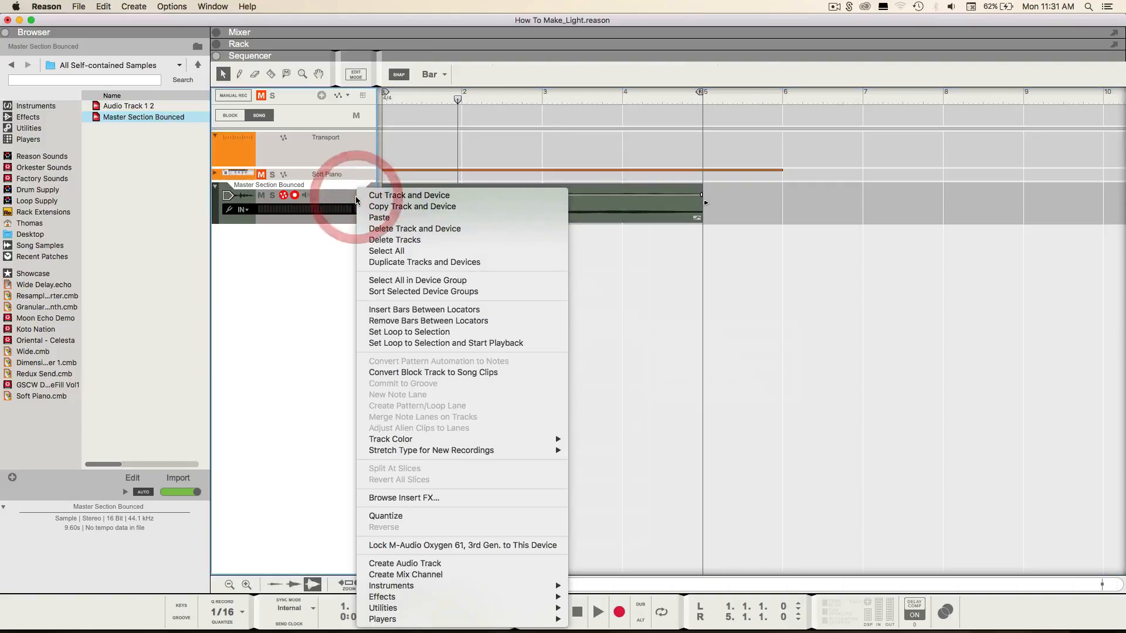
click(397, 230)
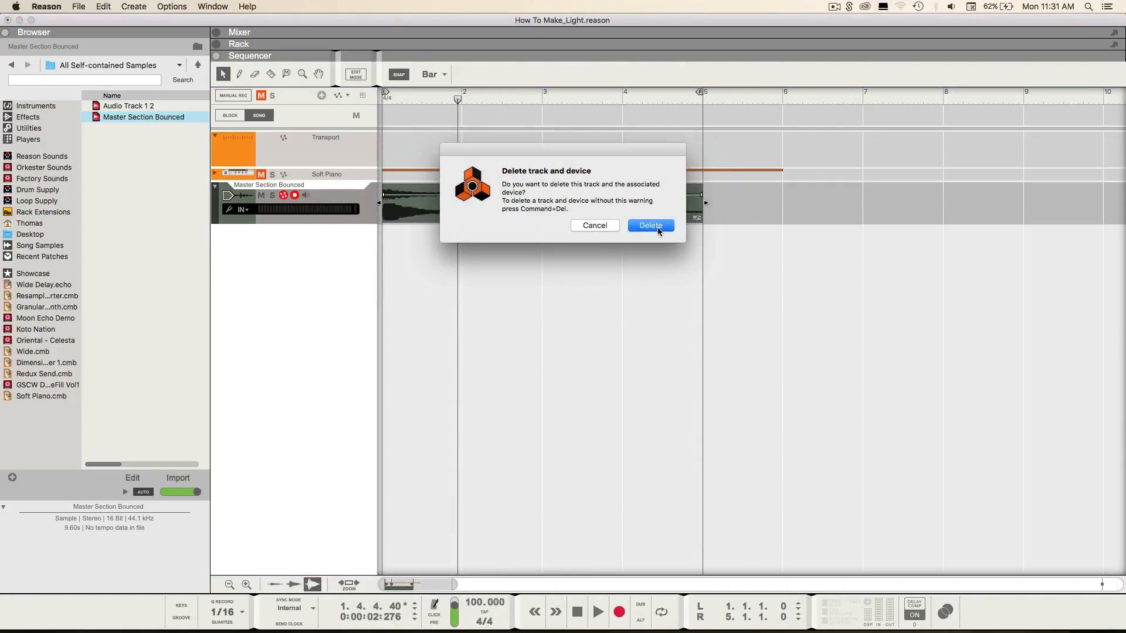
click(651, 226)
key(super+Tab)
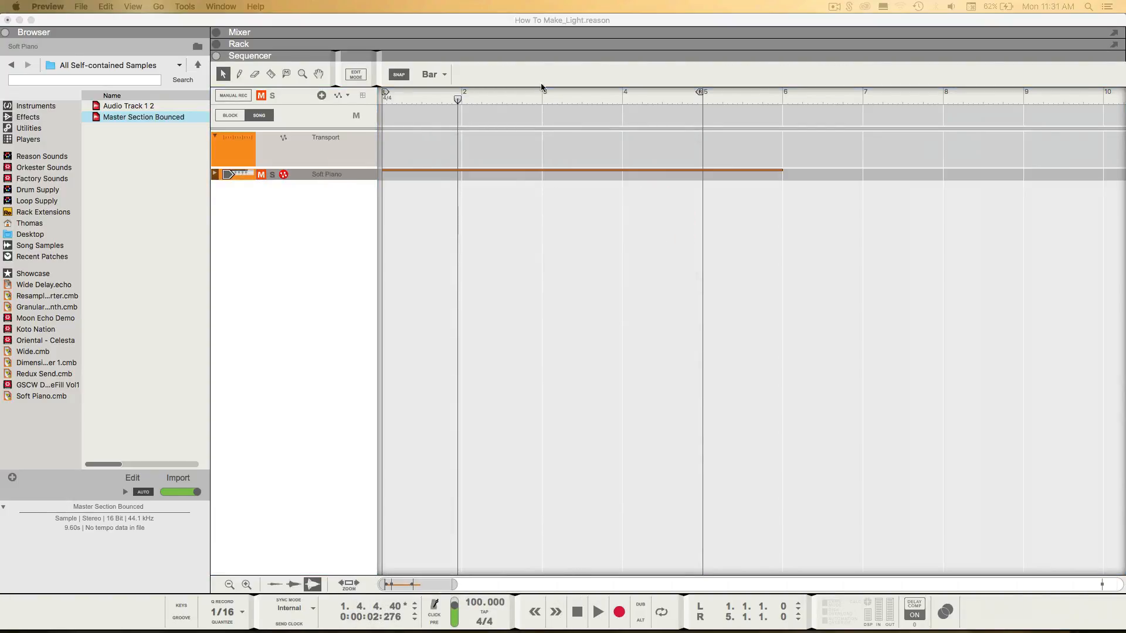
Step: Show the rack and create an empty Combinator below the Soft Piano device
drag(512, 57, 475, 576)
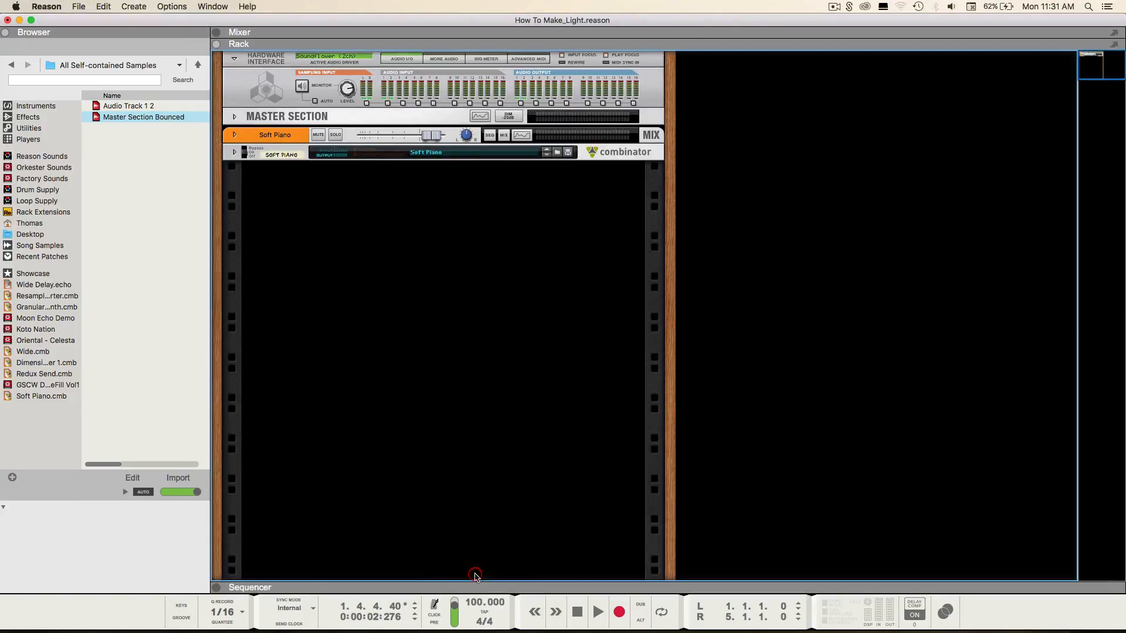
right_click(367, 231)
mouse_move(404, 336)
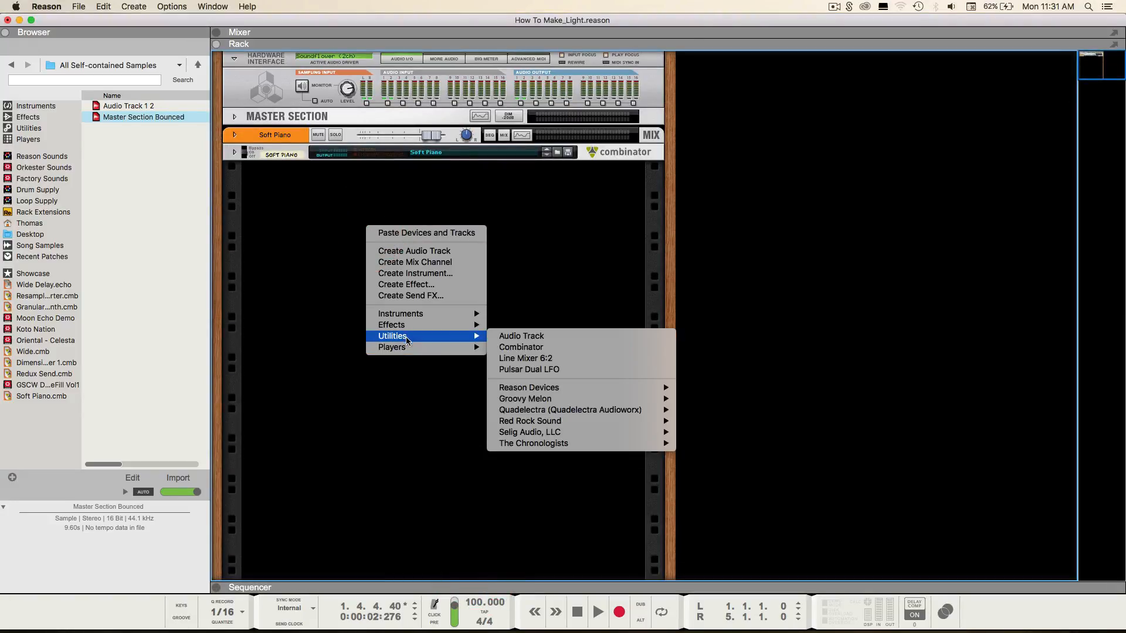
click(539, 350)
Step: Add a Line Mixer 6:2 inside the new Combinator
click(281, 271)
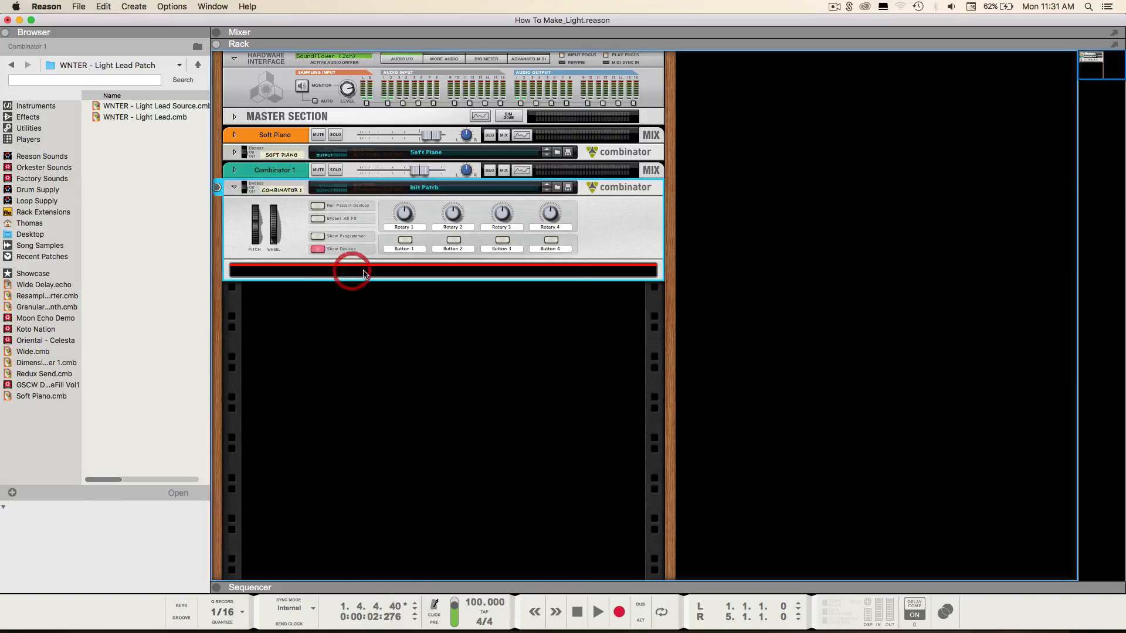
right_click(371, 265)
mouse_move(406, 409)
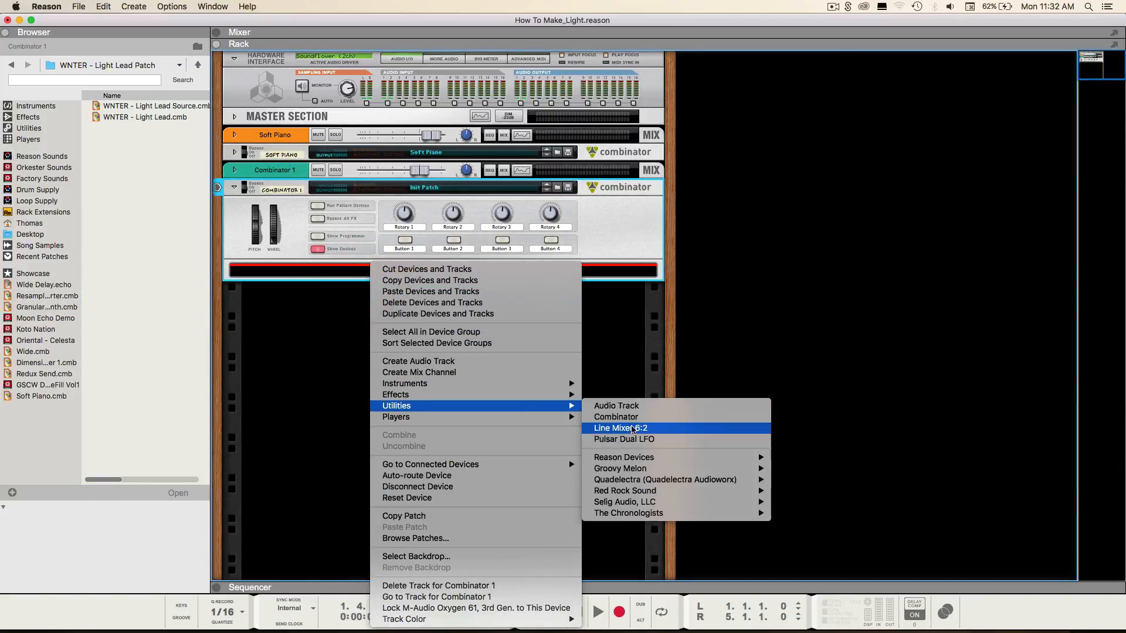
click(615, 428)
Step: Add an NN-XT Advanced Sampler below the line mixer inside the Combinator
right_click(397, 264)
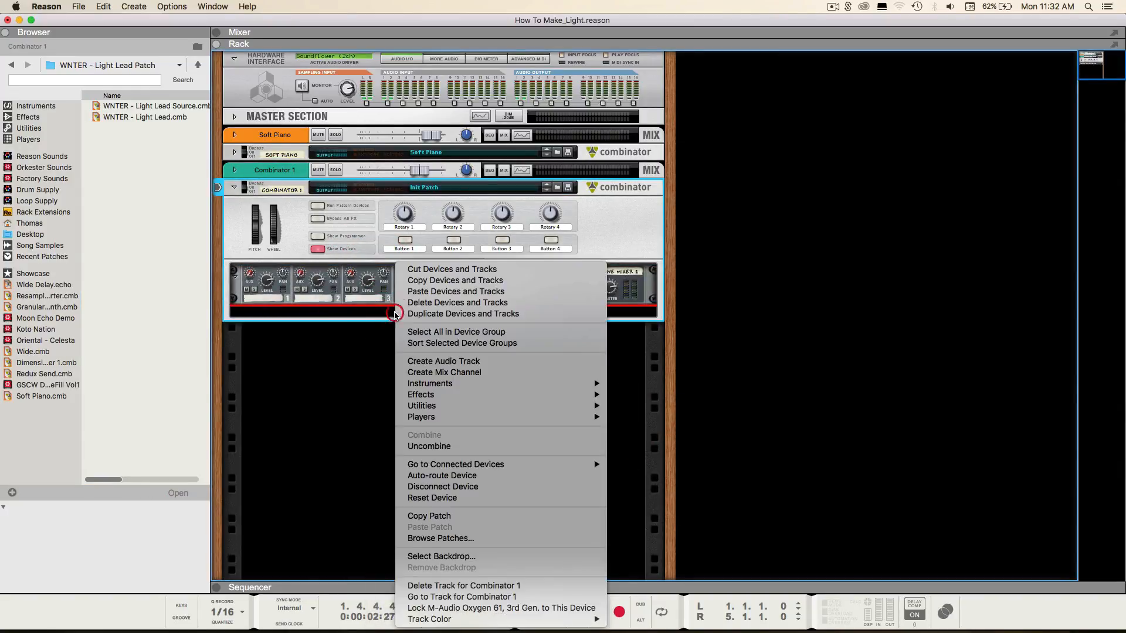
mouse_move(484, 386)
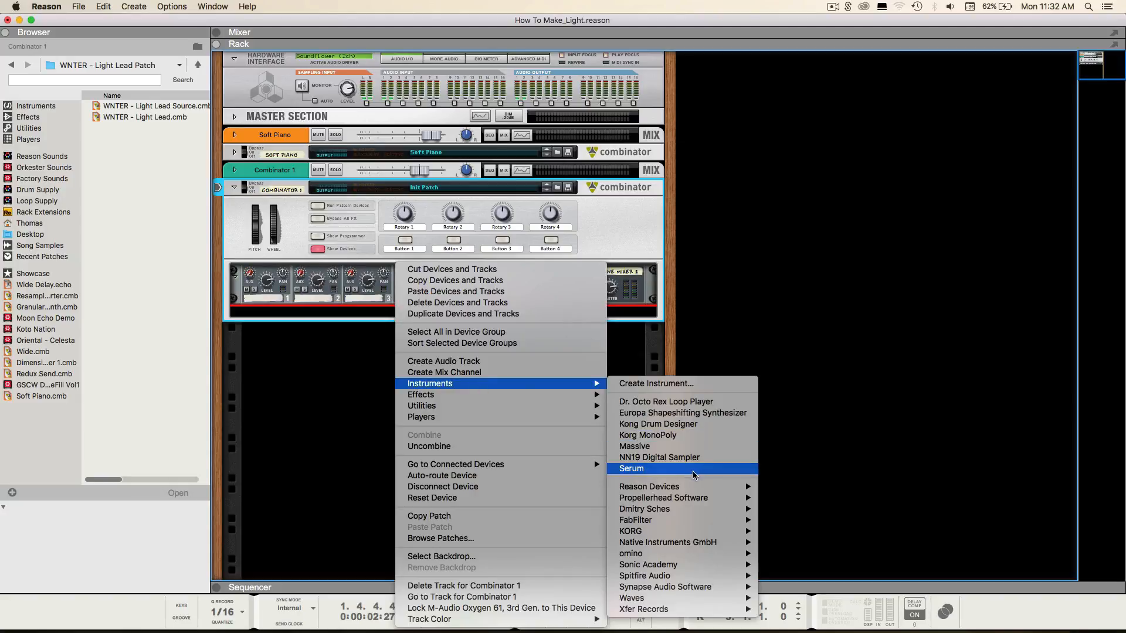
mouse_move(685, 489)
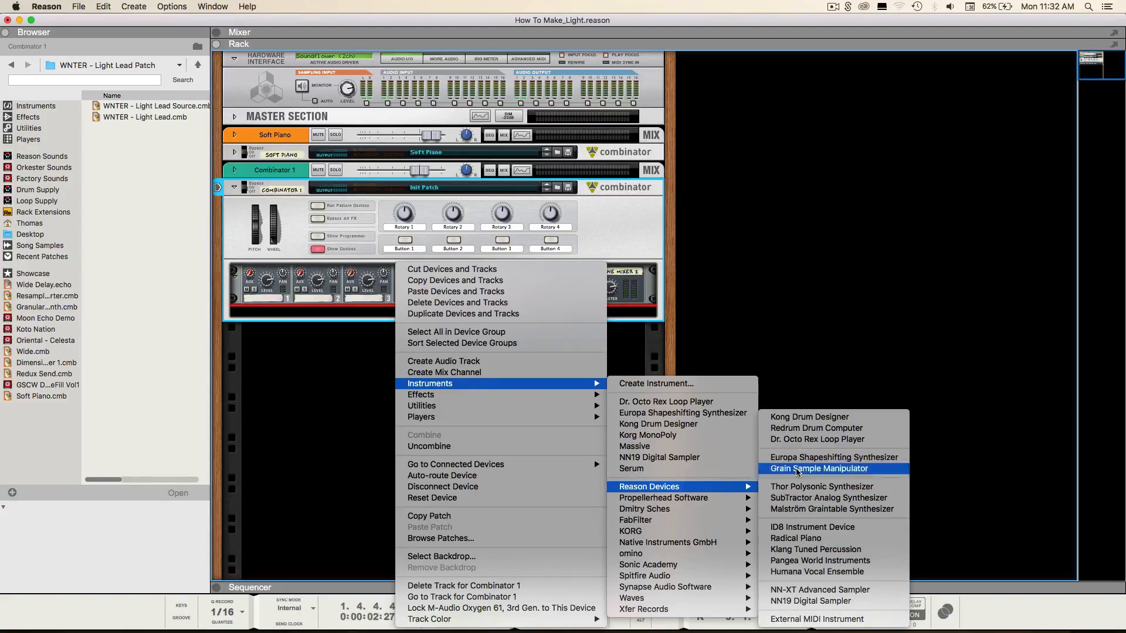
click(825, 590)
Step: Reset the NN-XT to an empty patch and unfold its Remote Editor
right_click(319, 344)
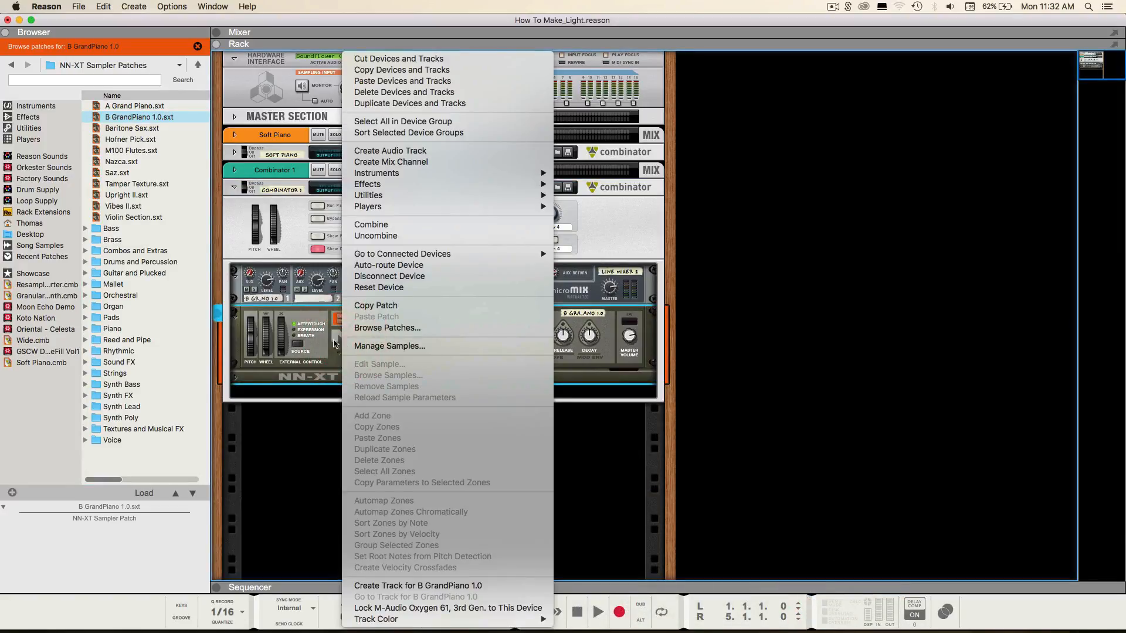
click(320, 339)
right_click(320, 336)
right_click(311, 315)
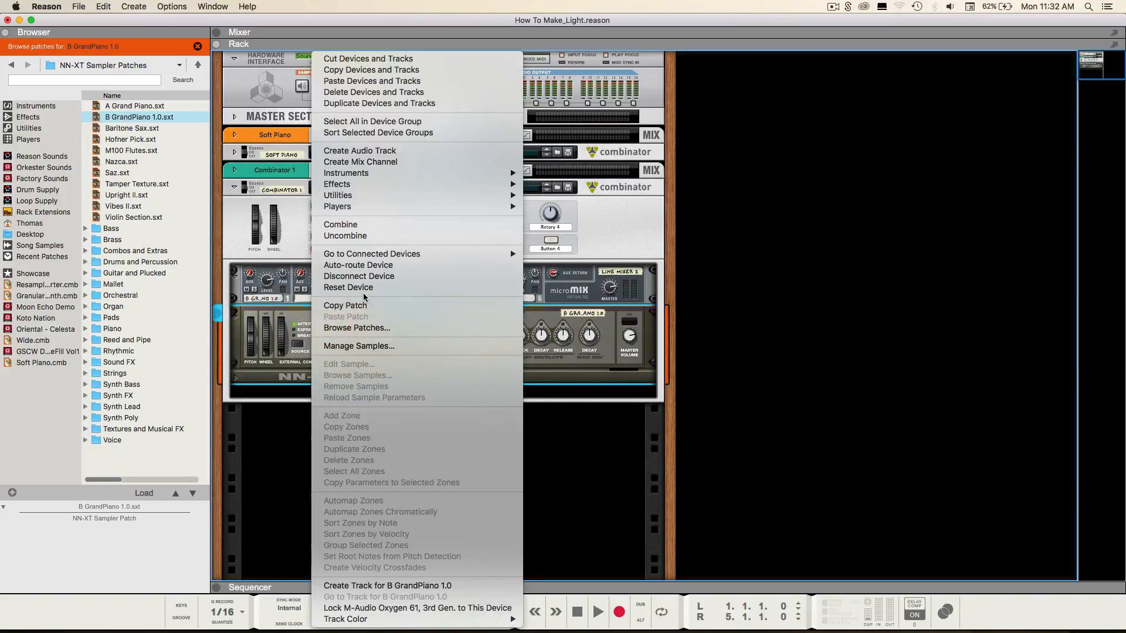
click(321, 288)
click(236, 378)
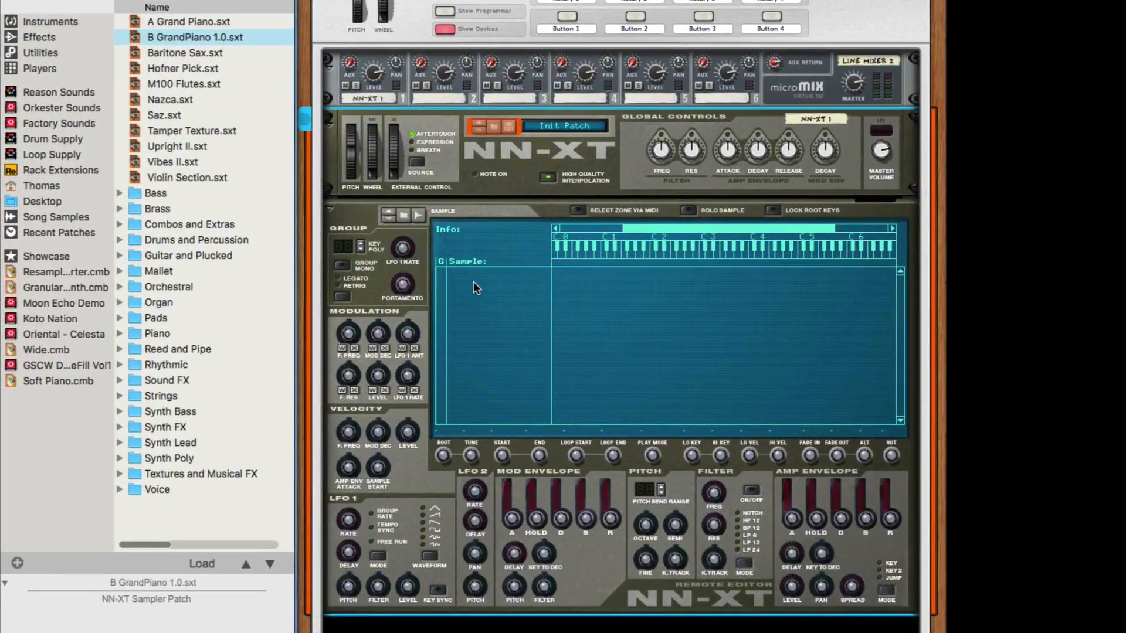
right_click(491, 284)
click(544, 392)
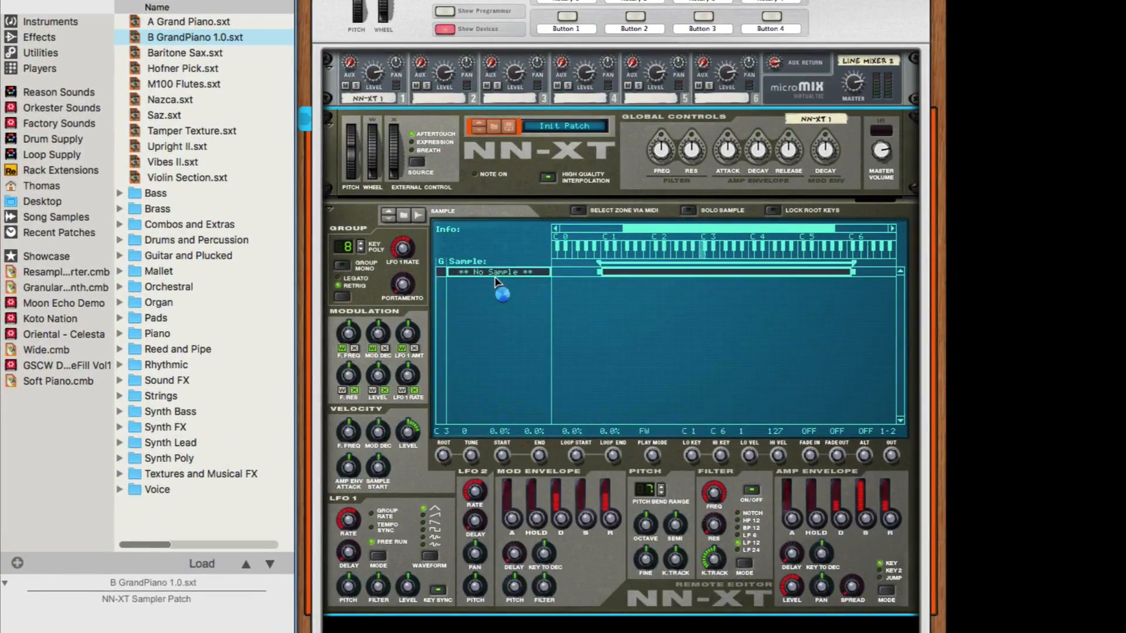
key(Delete)
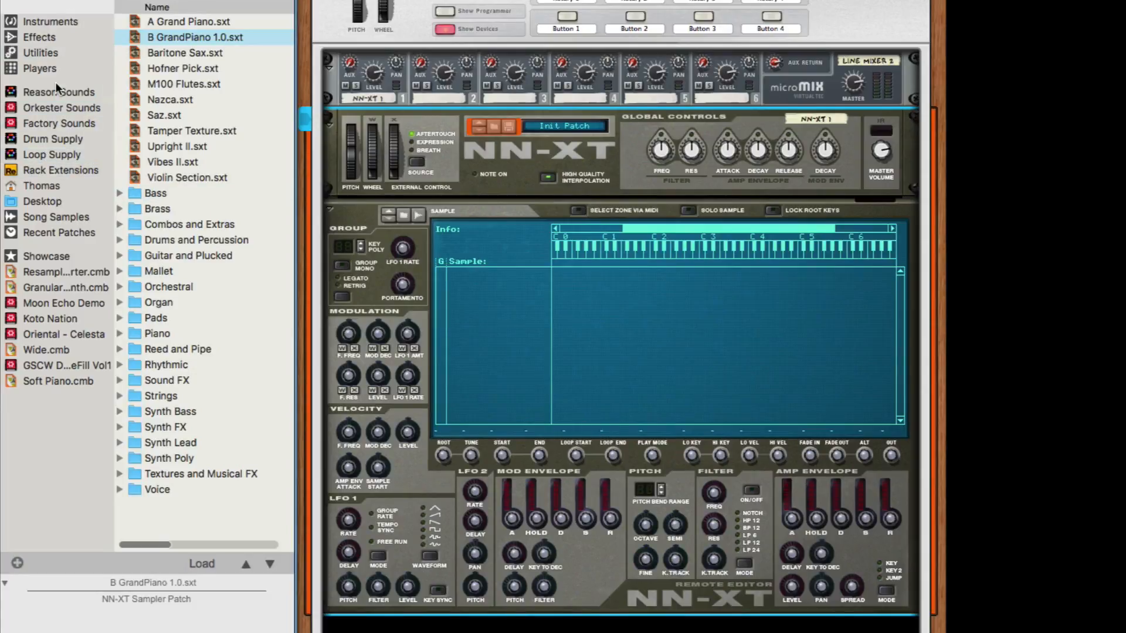
Step: Load the Master Section Bounced sample from the song's self-contained samples into the NN-XT's empty key map
click(67, 216)
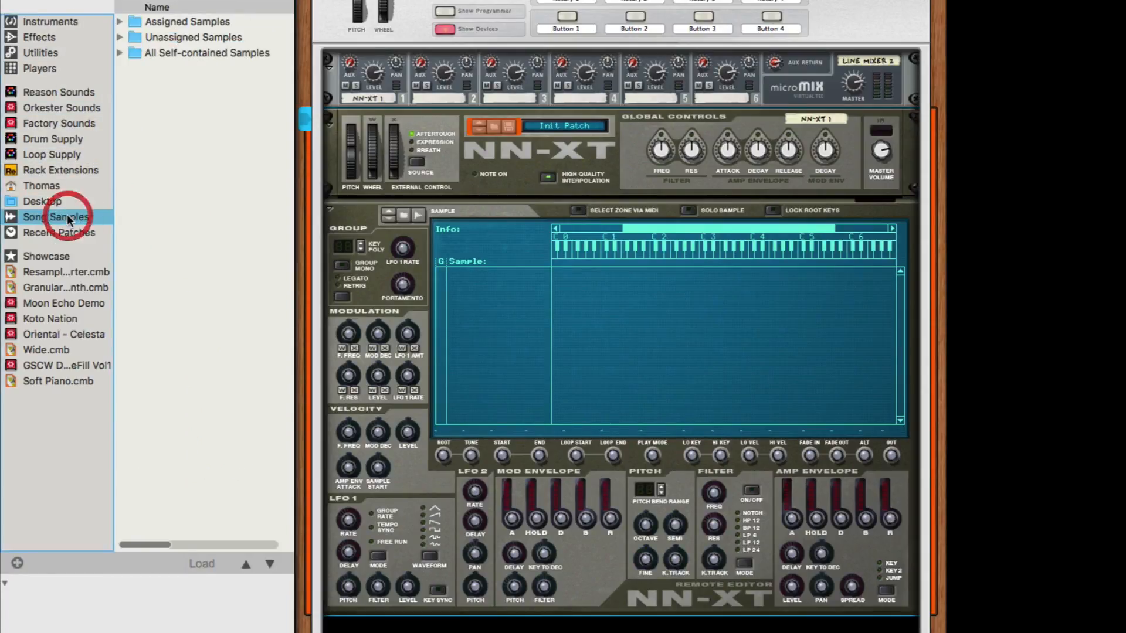
double_click(210, 54)
click(29, 2)
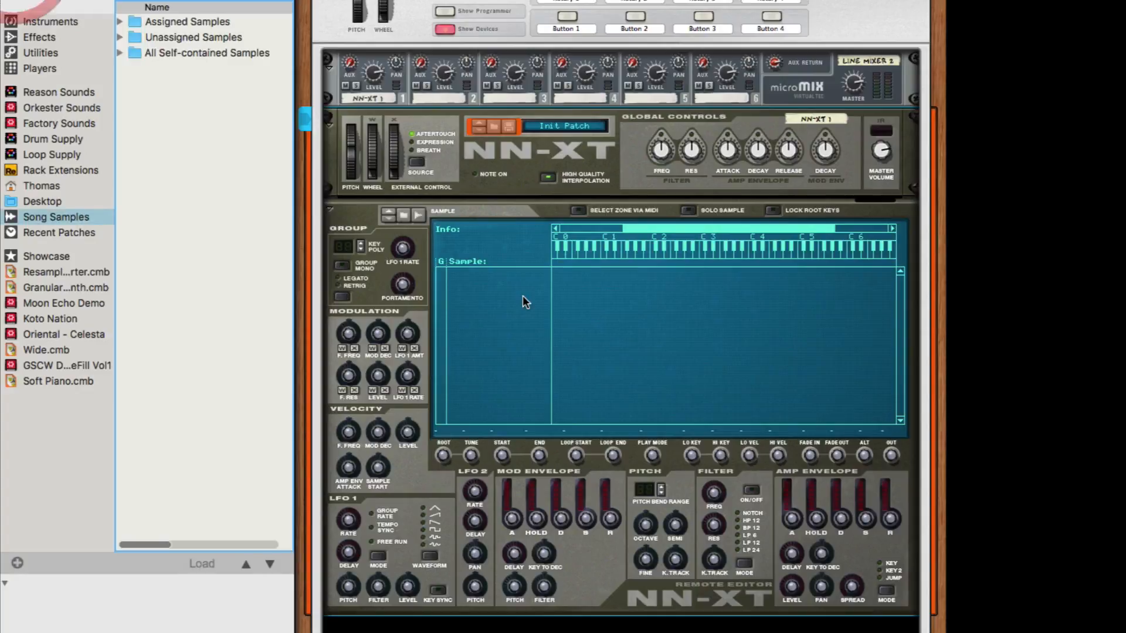
click(404, 215)
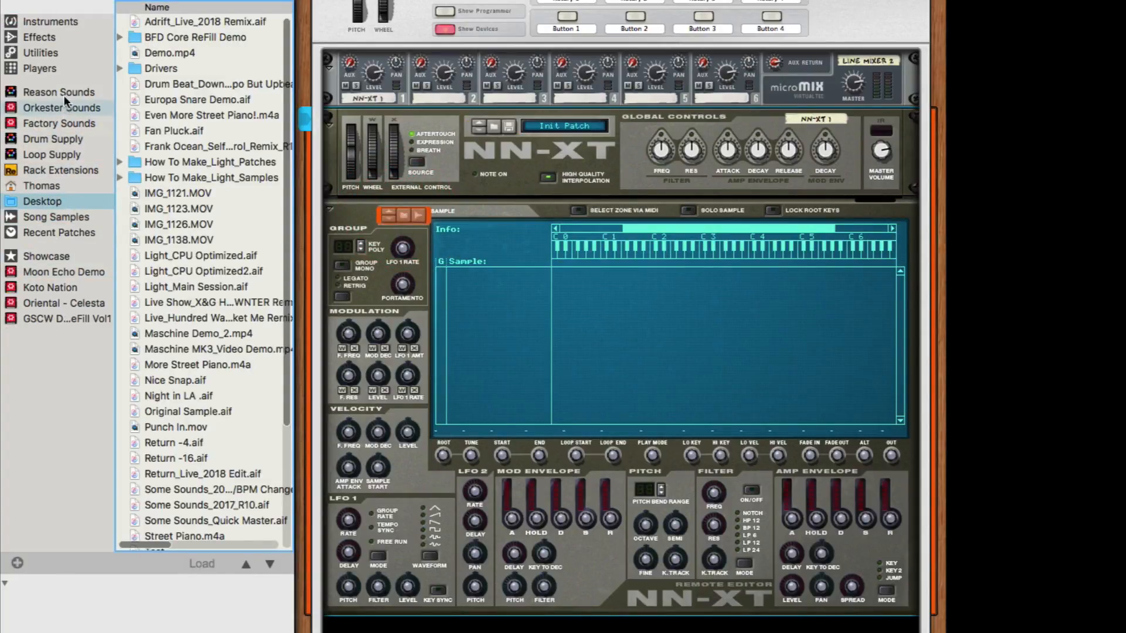
click(56, 217)
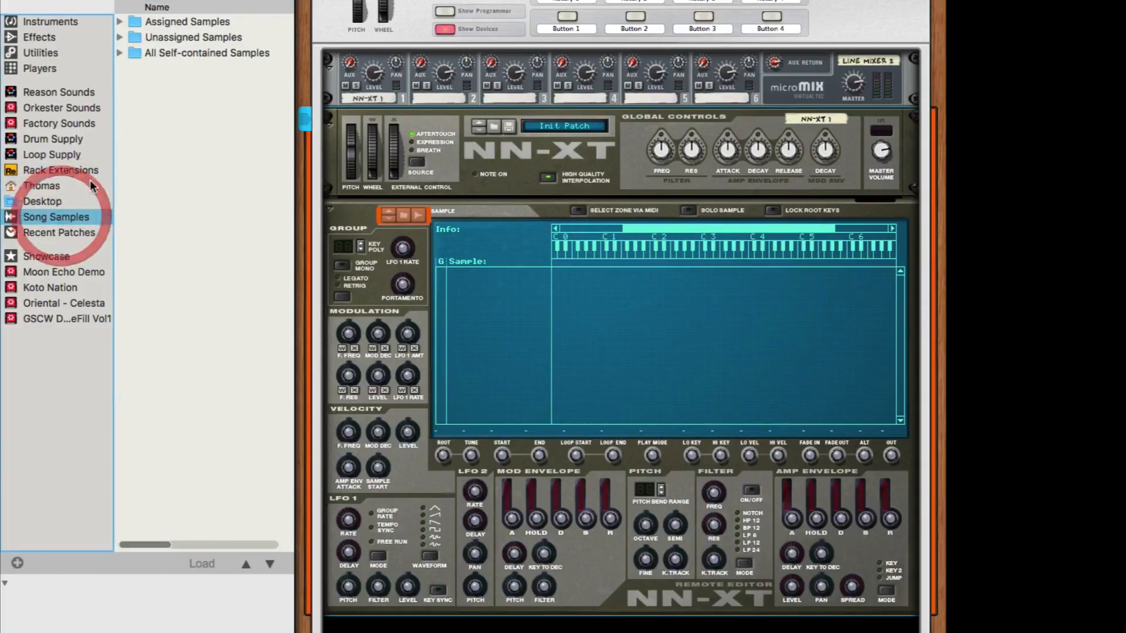
double_click(193, 53)
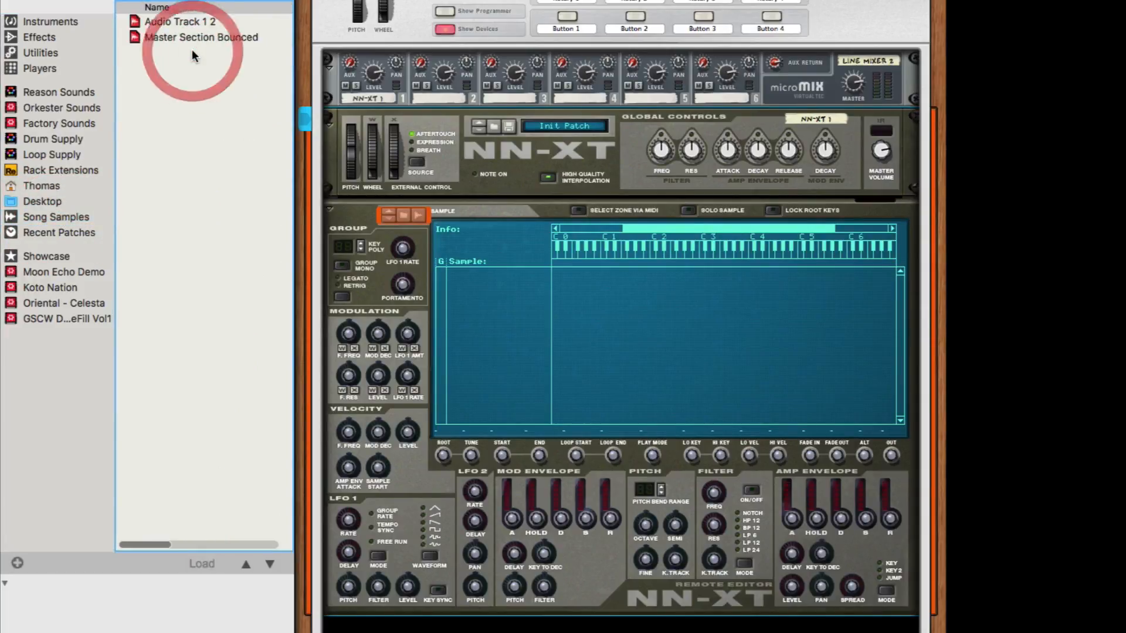
click(186, 40)
drag(186, 40, 528, 317)
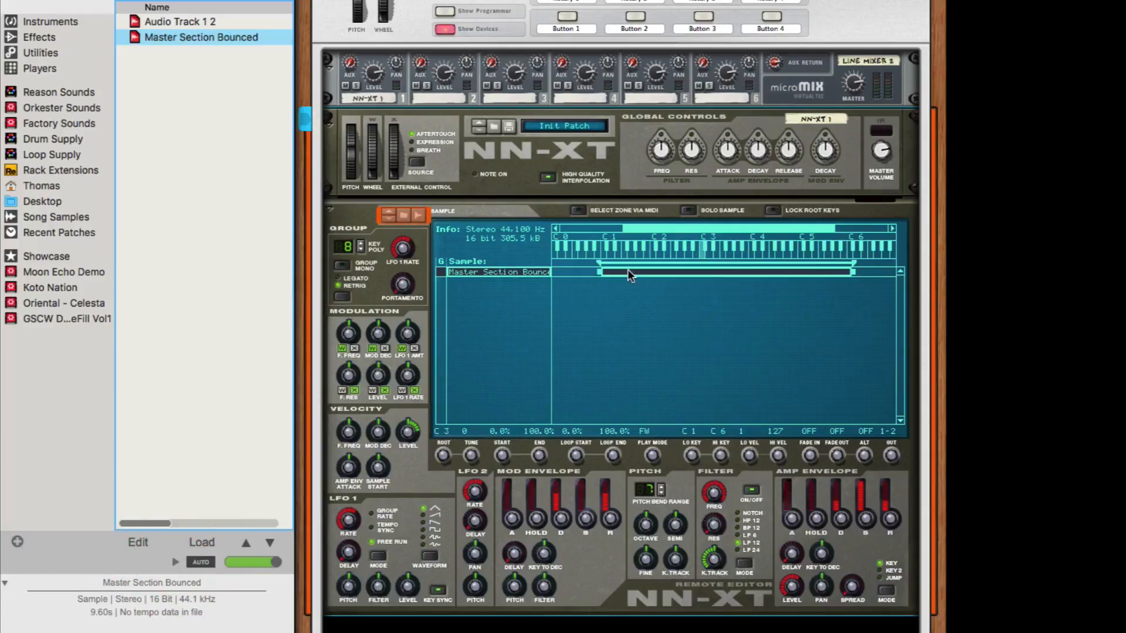
Step: Open the Master Section Bounced zone's sample for editing and move the editor window until its loop controls are visible
click(495, 271)
right_click(495, 271)
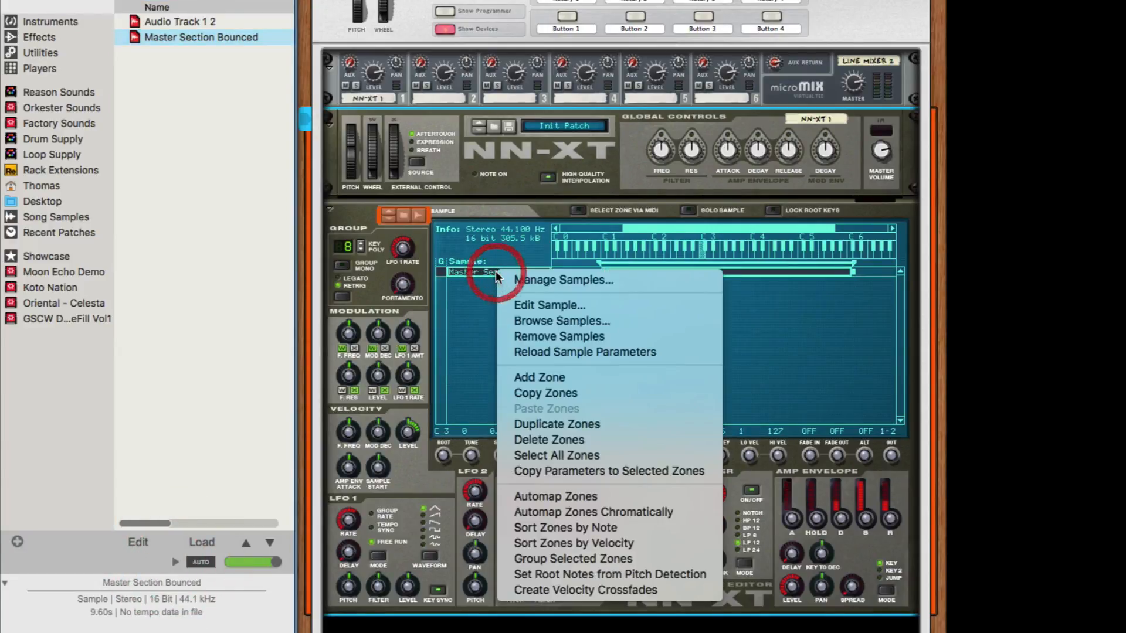
click(533, 311)
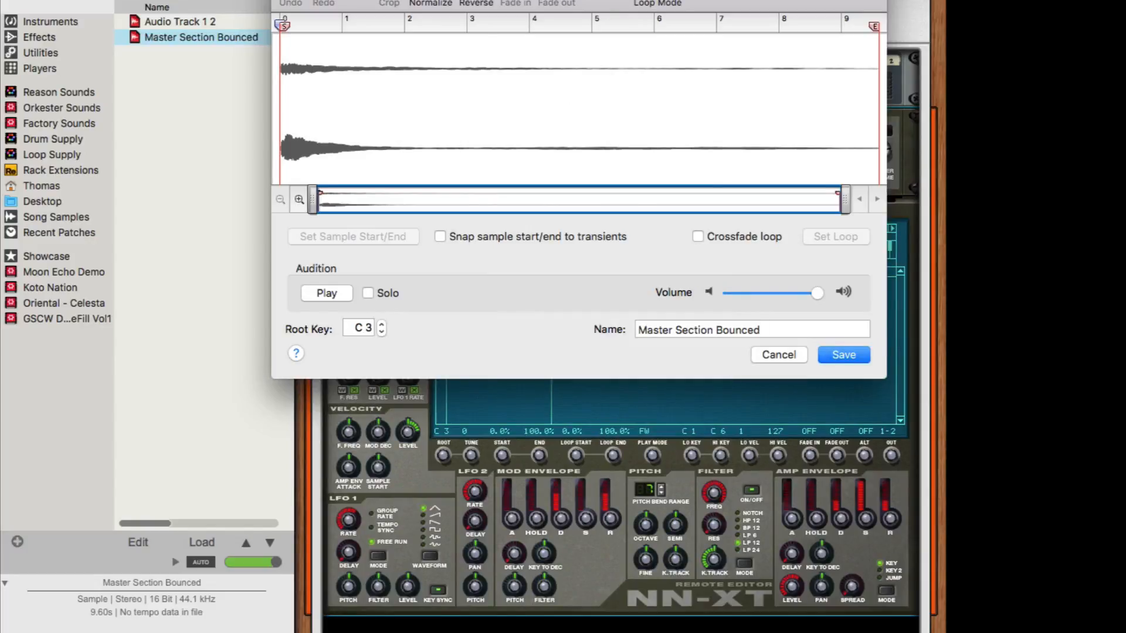
drag(583, 0, 825, 74)
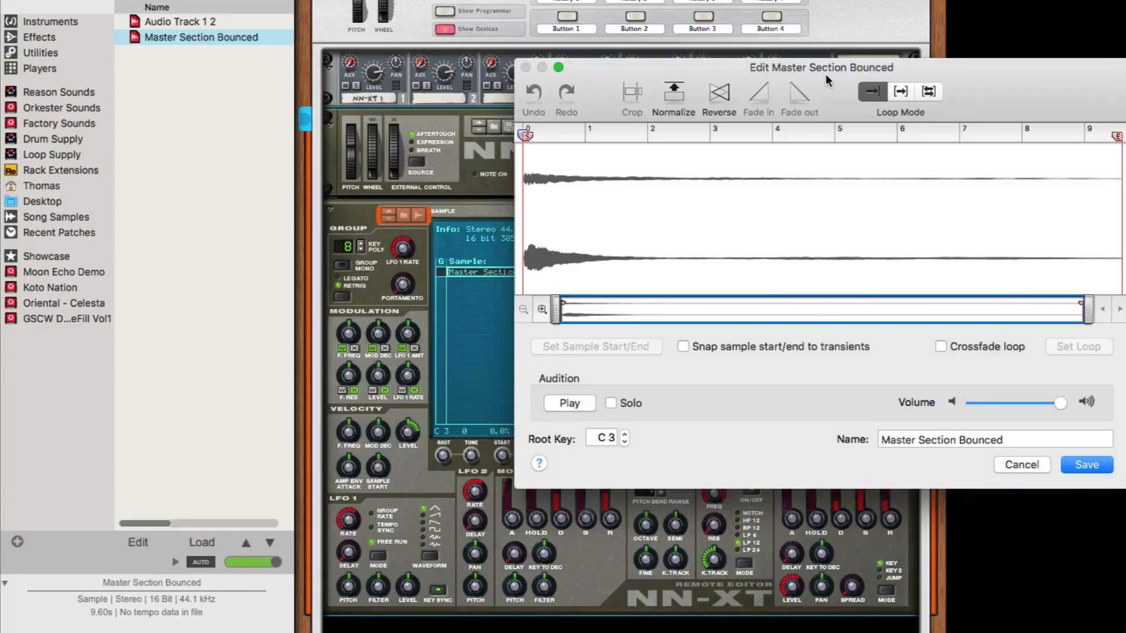
Step: Turn on forward looping for the sample and set the loop from about 1.2 to 2 seconds
click(906, 94)
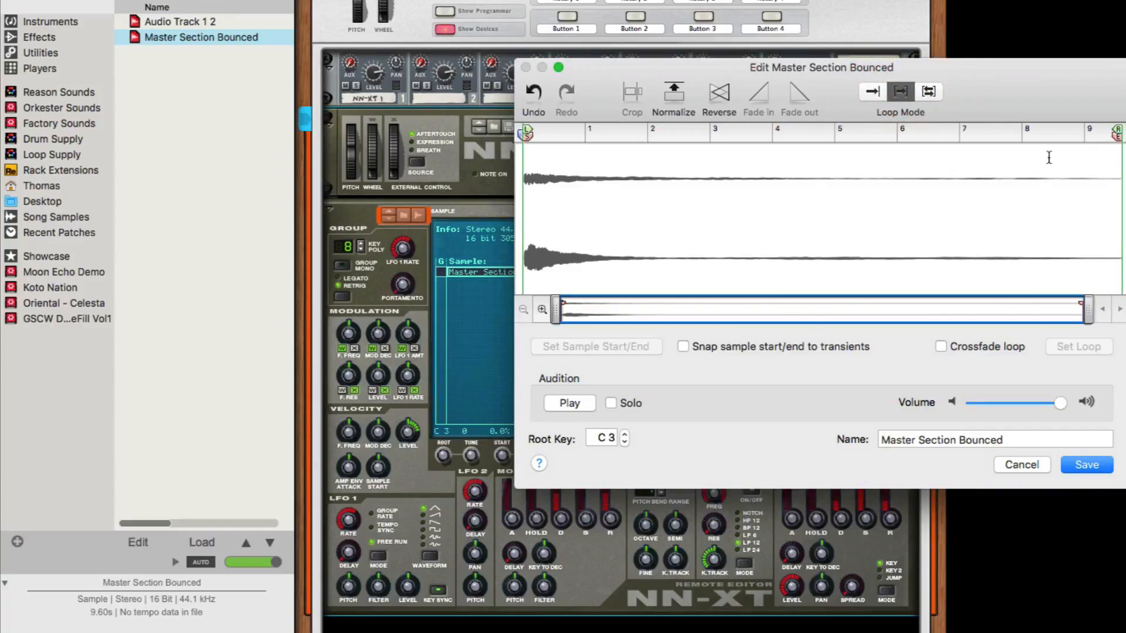
drag(1116, 126, 646, 129)
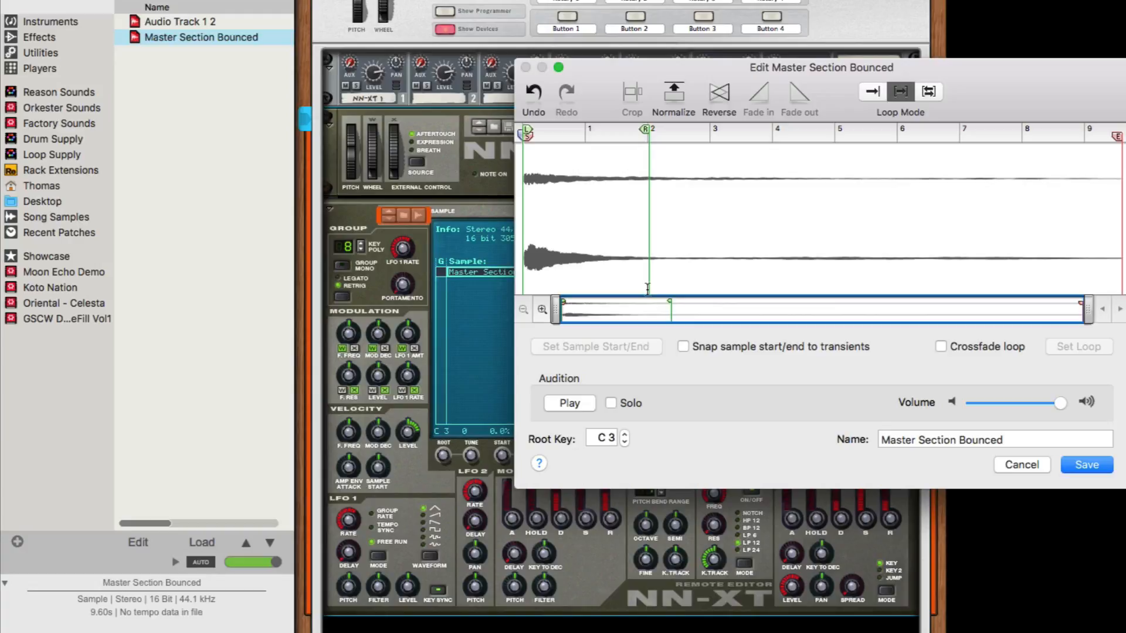
click(526, 131)
mouse_move(527, 130)
mouse_down()
mouse_move(618, 129)
mouse_move(599, 129)
mouse_up()
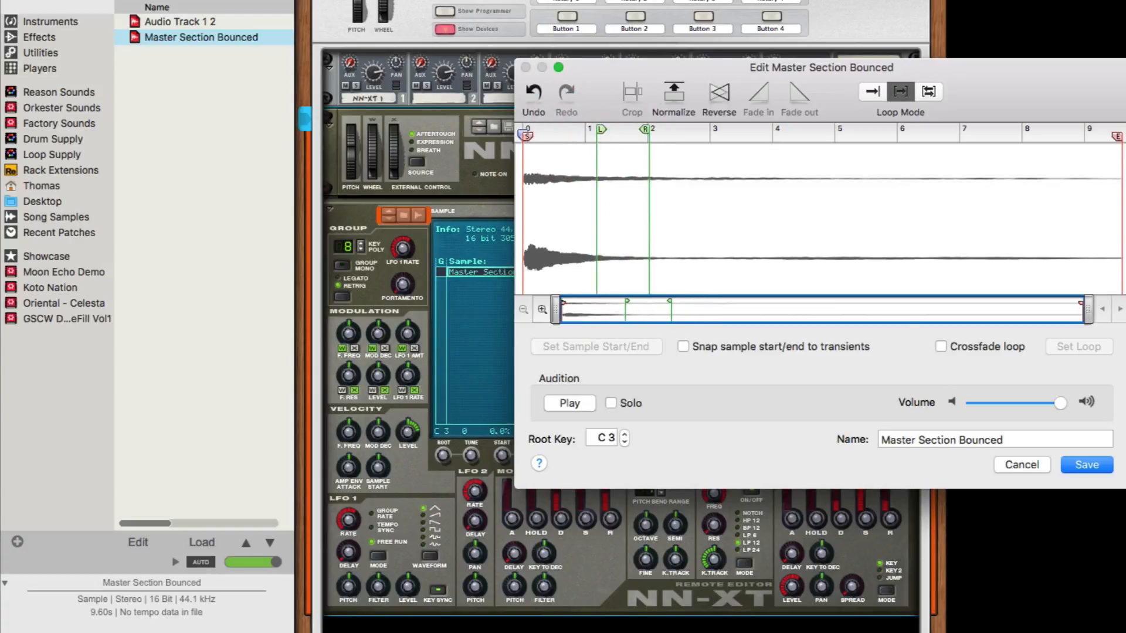
Step: Move and shorten the sample's loop to about 0.26 to 0.4 seconds and start auditioning it
drag(1091, 312, 670, 313)
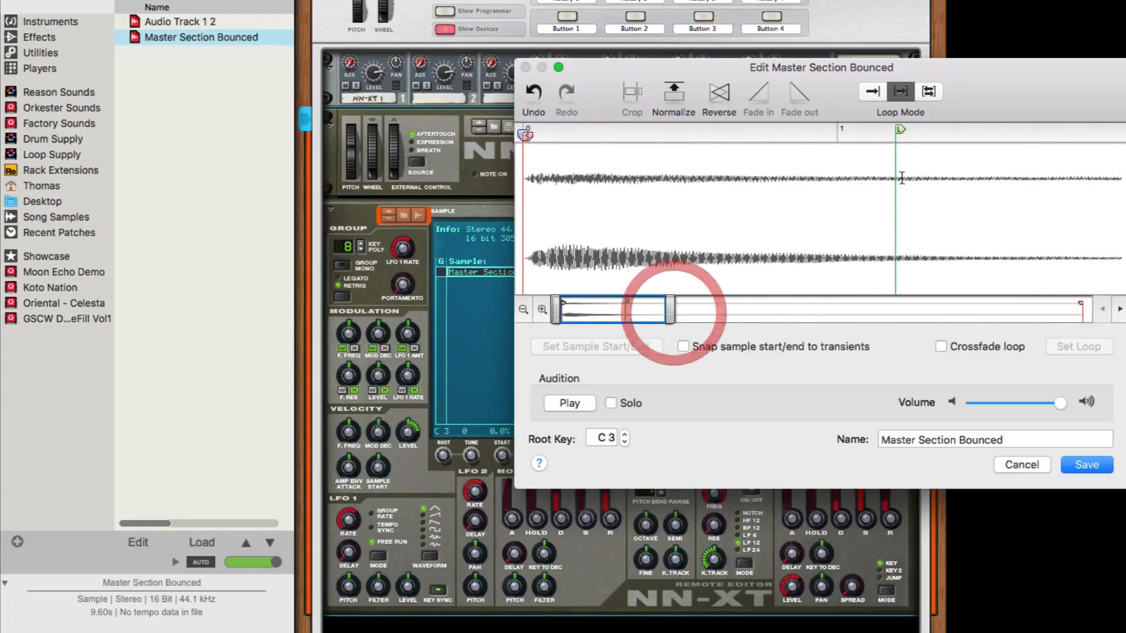
drag(900, 132, 654, 171)
drag(668, 312, 728, 313)
drag(925, 130, 657, 153)
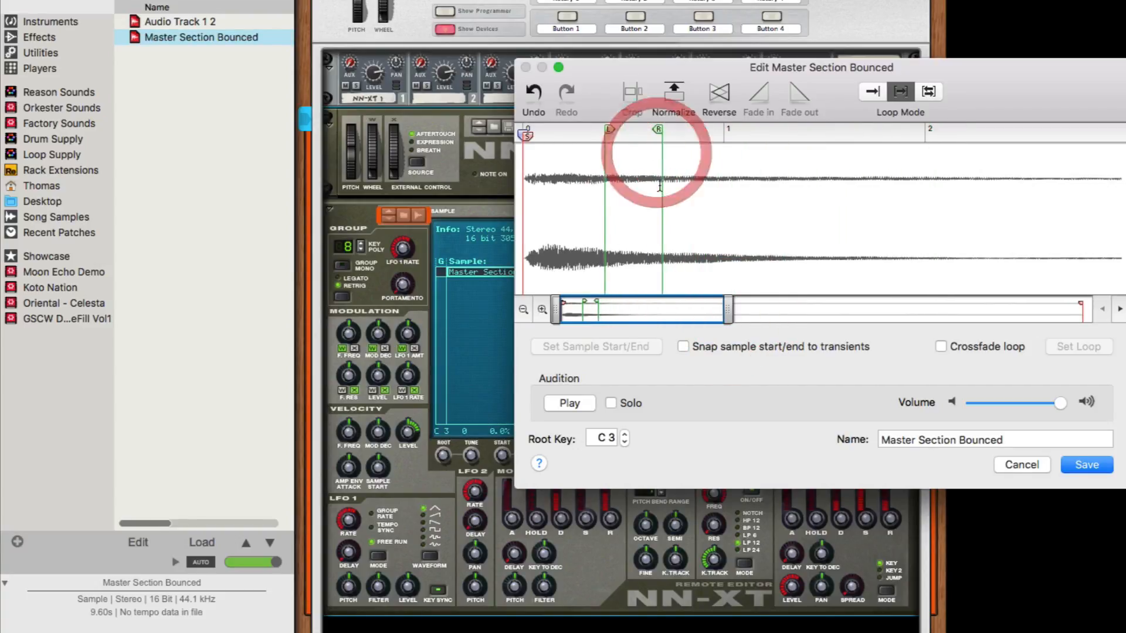
drag(727, 310, 627, 308)
drag(742, 132, 668, 130)
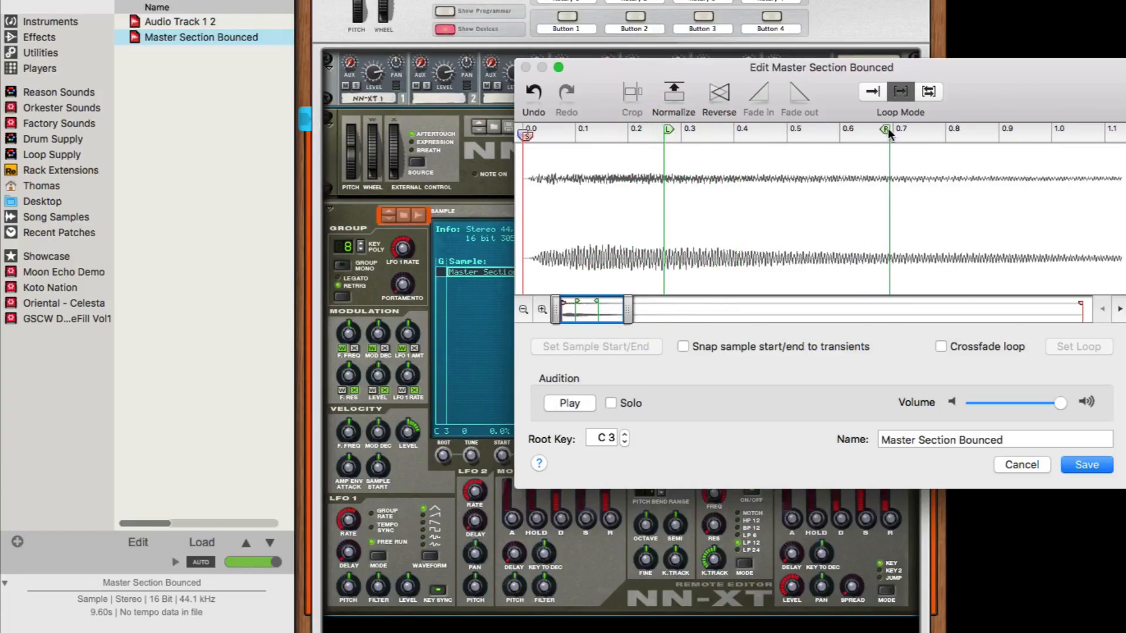
drag(886, 130, 733, 130)
click(569, 403)
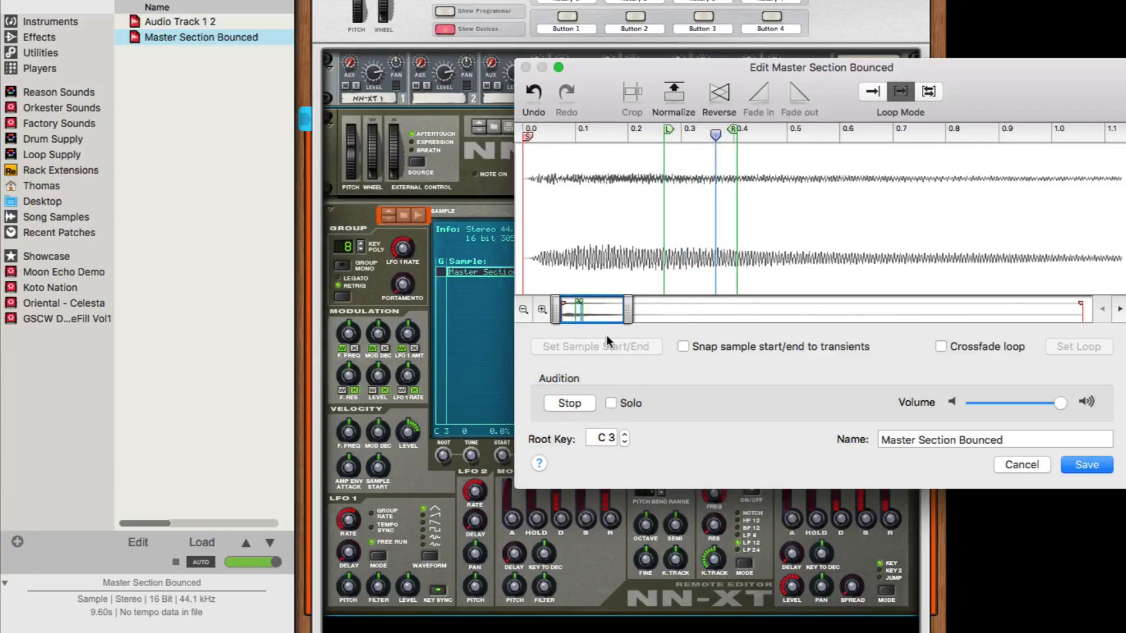
Step: Loop the sample forward and backward, extend the loop end to about 0.42 seconds while auditioning it, and save the edited sample
drag(734, 130, 742, 134)
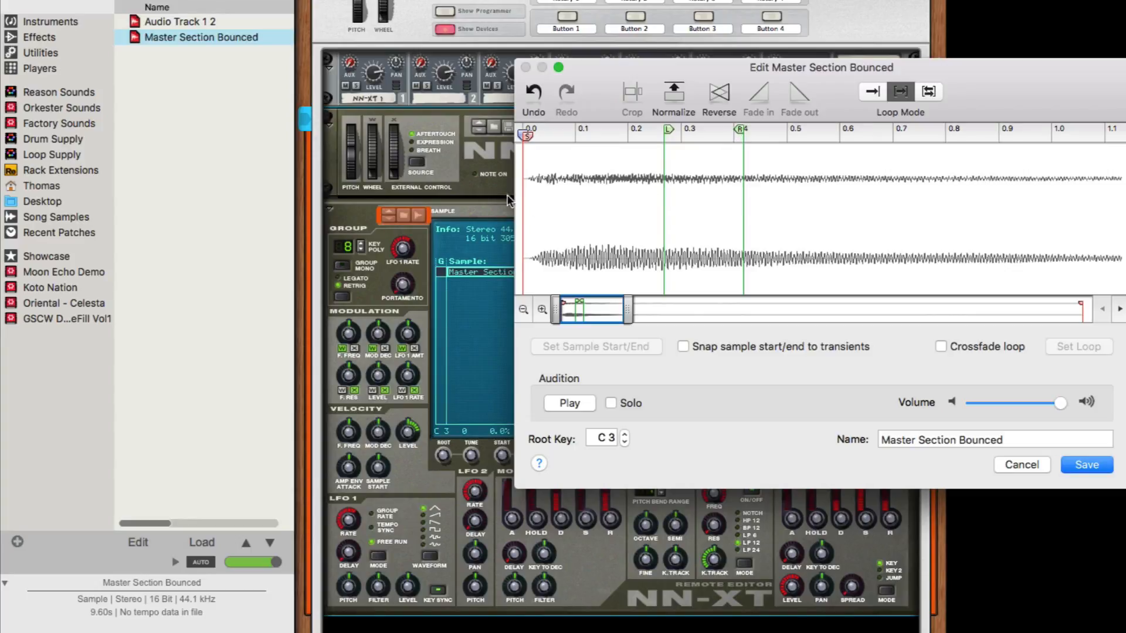
drag(743, 130, 742, 134)
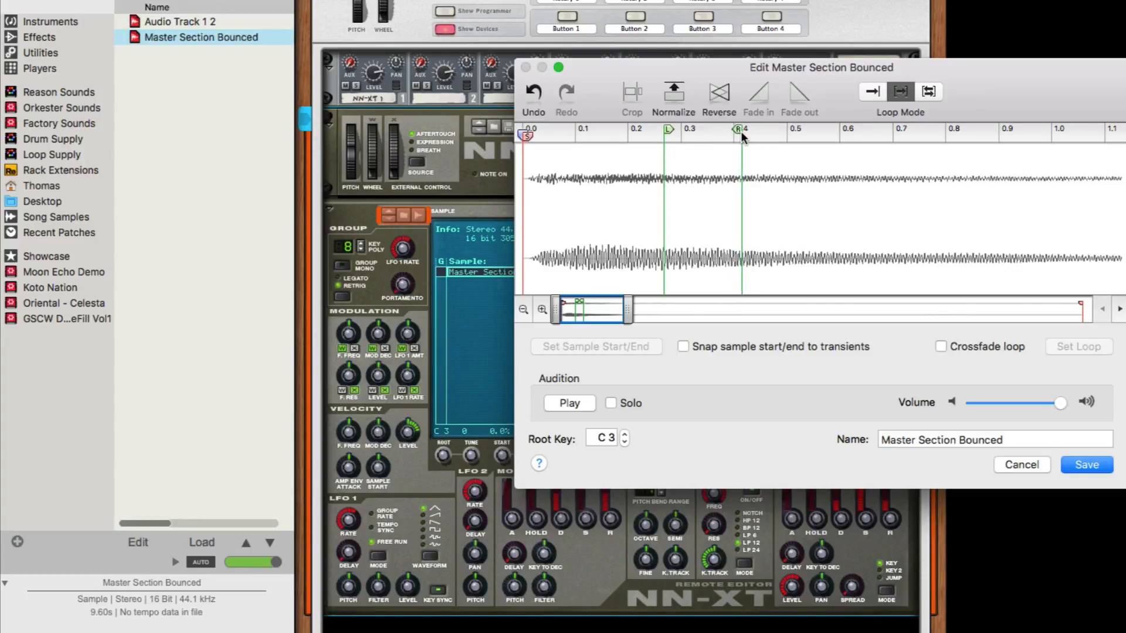
click(926, 94)
click(569, 402)
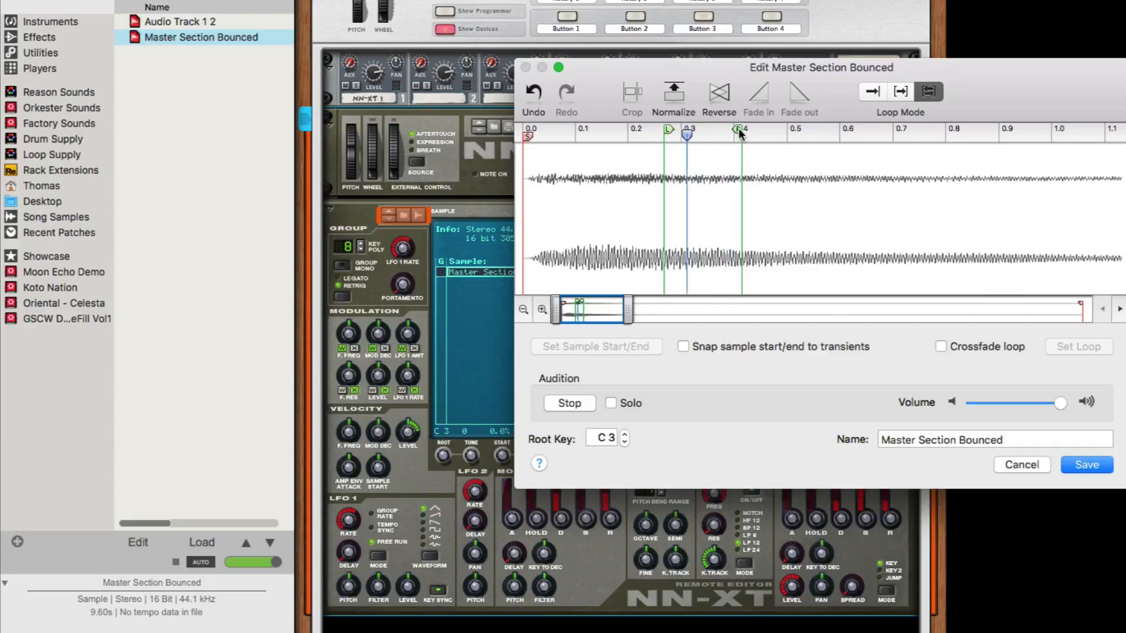
drag(740, 130, 744, 130)
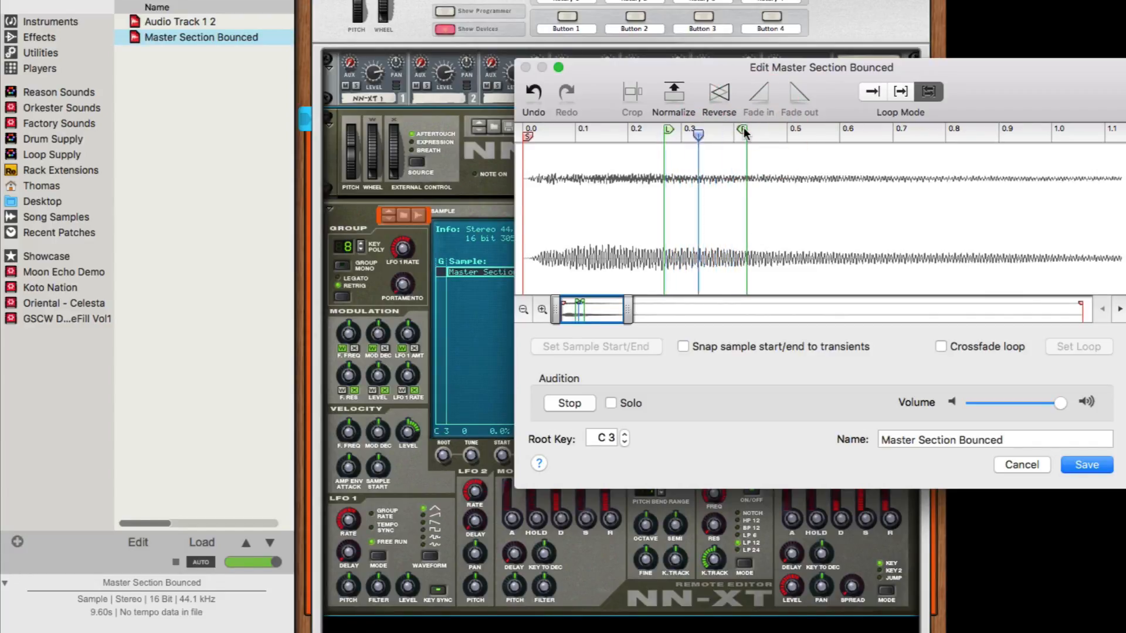
click(566, 403)
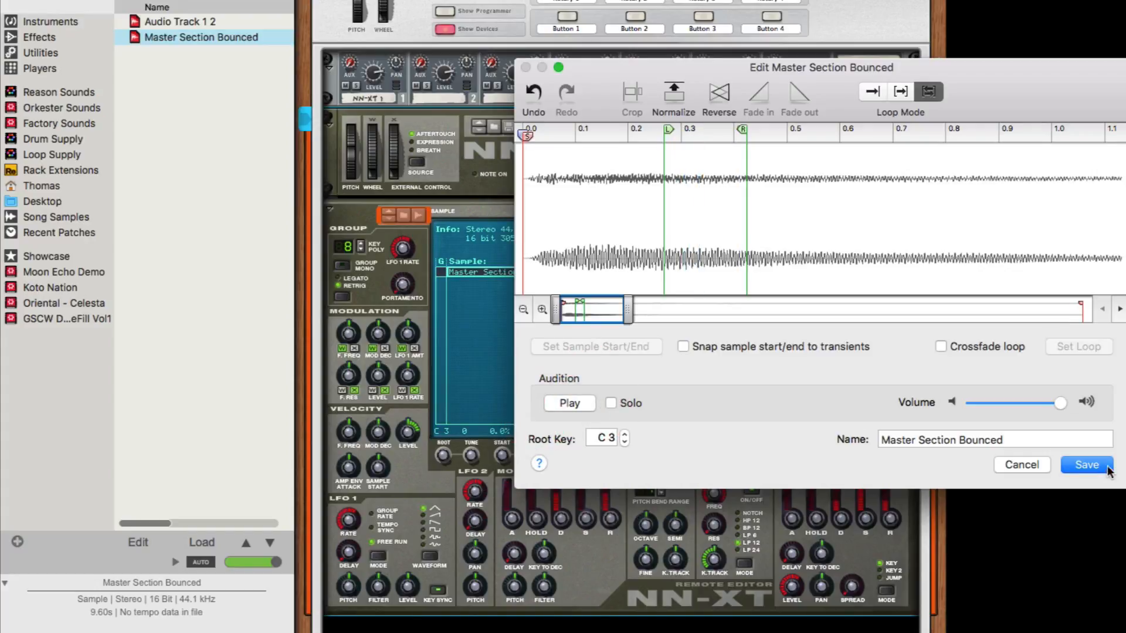
click(1086, 465)
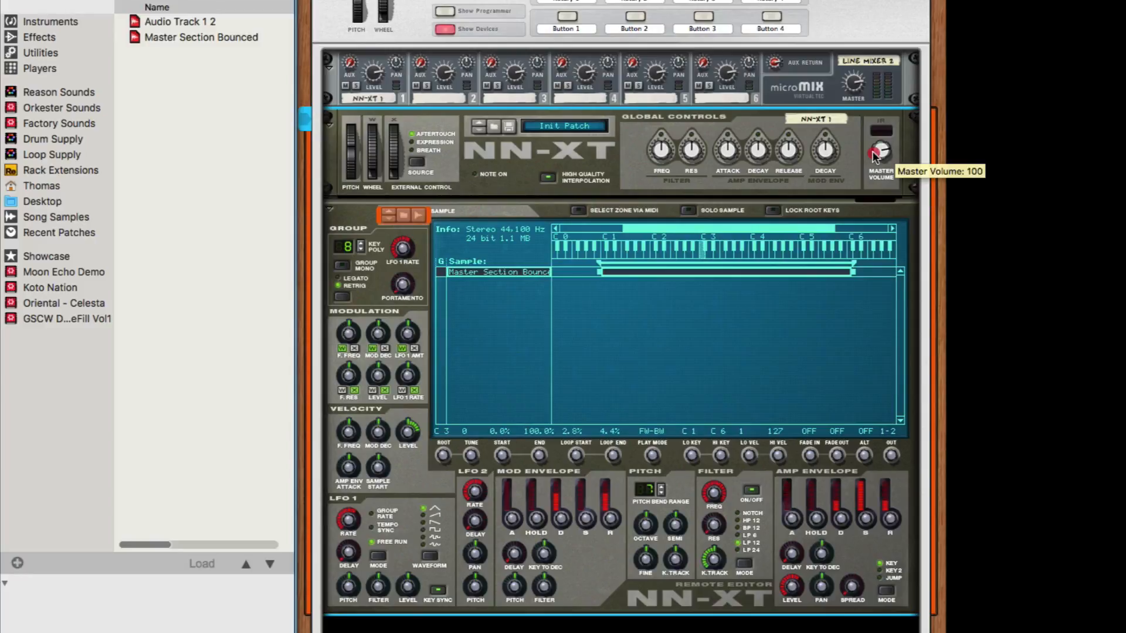
Step: Raise the level of the NN-XT's channel slightly in the line mixer
click(370, 74)
drag(370, 74, 370, 70)
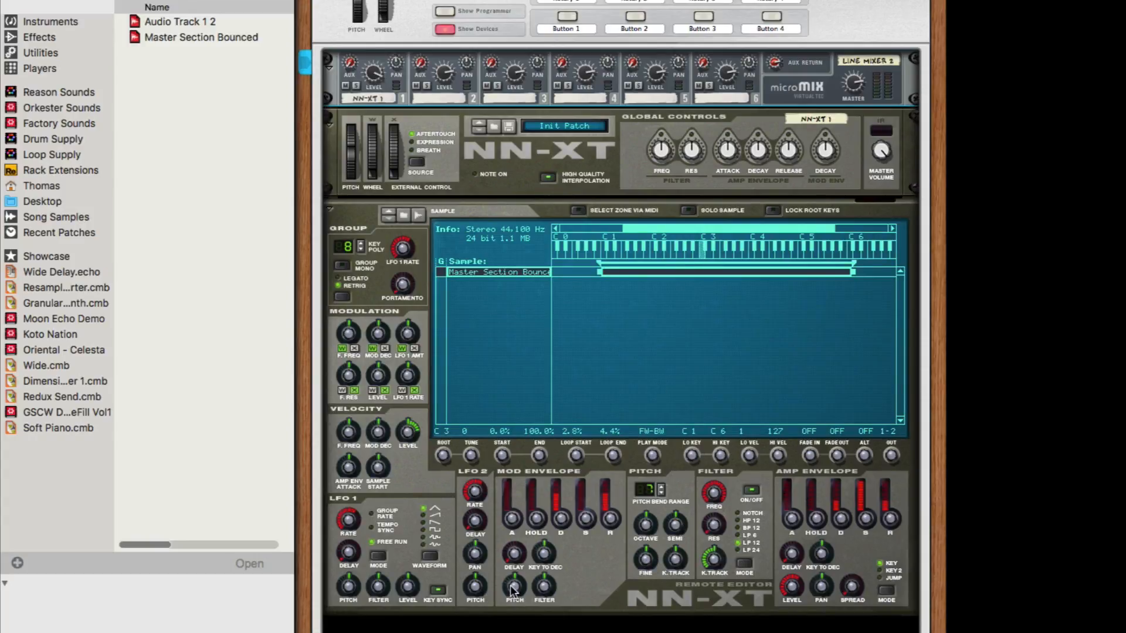
Step: Apply a slight upward pitch amount to the NN-XT's mod envelope, with about 30 ms decay and minimum release
drag(510, 589, 512, 582)
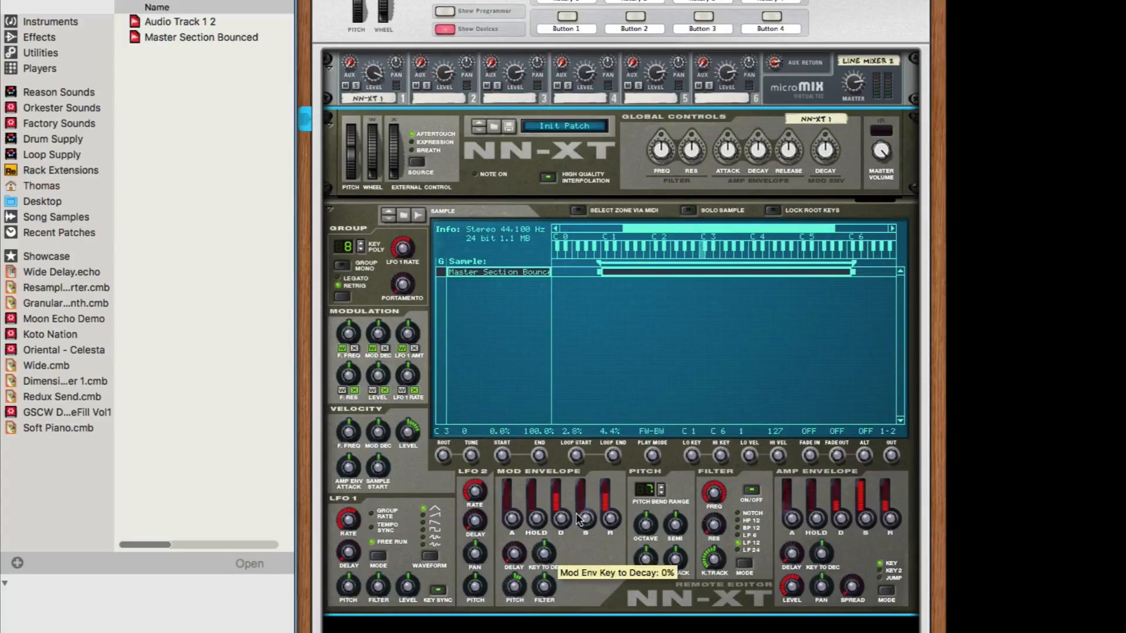
drag(610, 518, 603, 607)
mouse_move(564, 523)
mouse_down()
mouse_move(561, 542)
mouse_move(561, 508)
mouse_move(561, 526)
mouse_up()
click(563, 530)
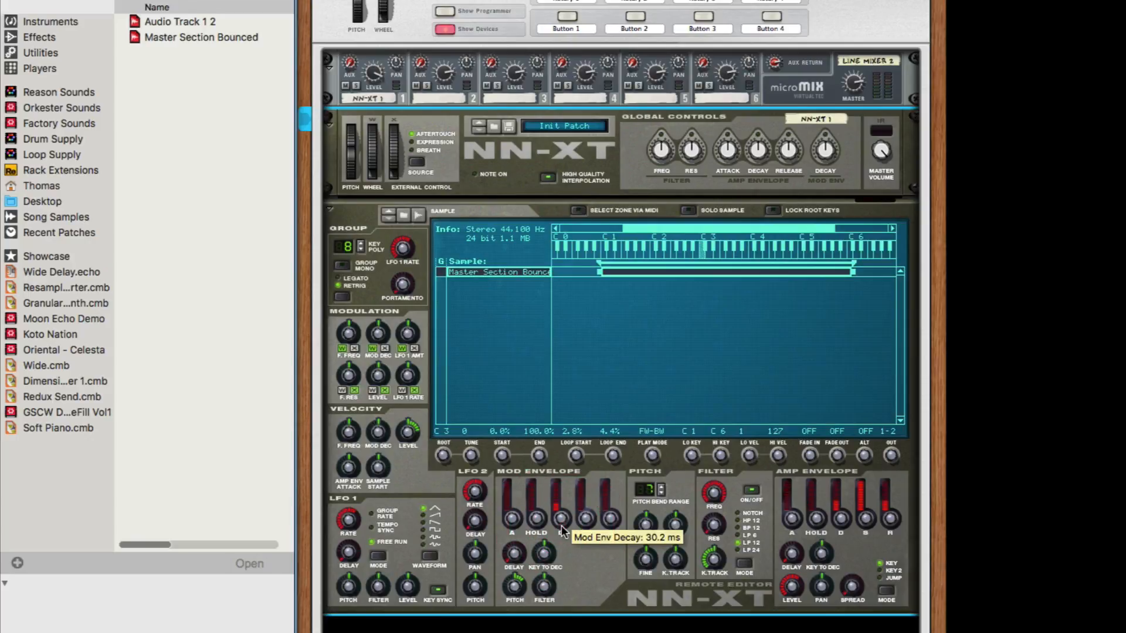
drag(516, 588, 515, 566)
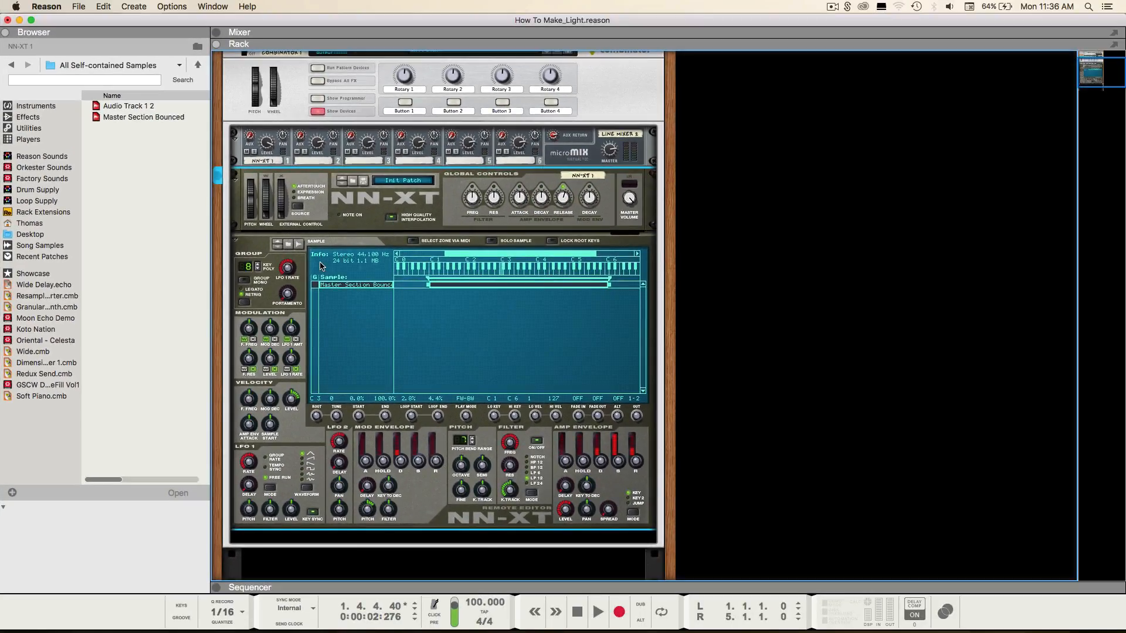
Step: Add a BV512 Digital Vocoder below the NN-XT inside the Combinator and reduce it to 8 bands
scroll(320, 266, down, 5)
right_click(346, 452)
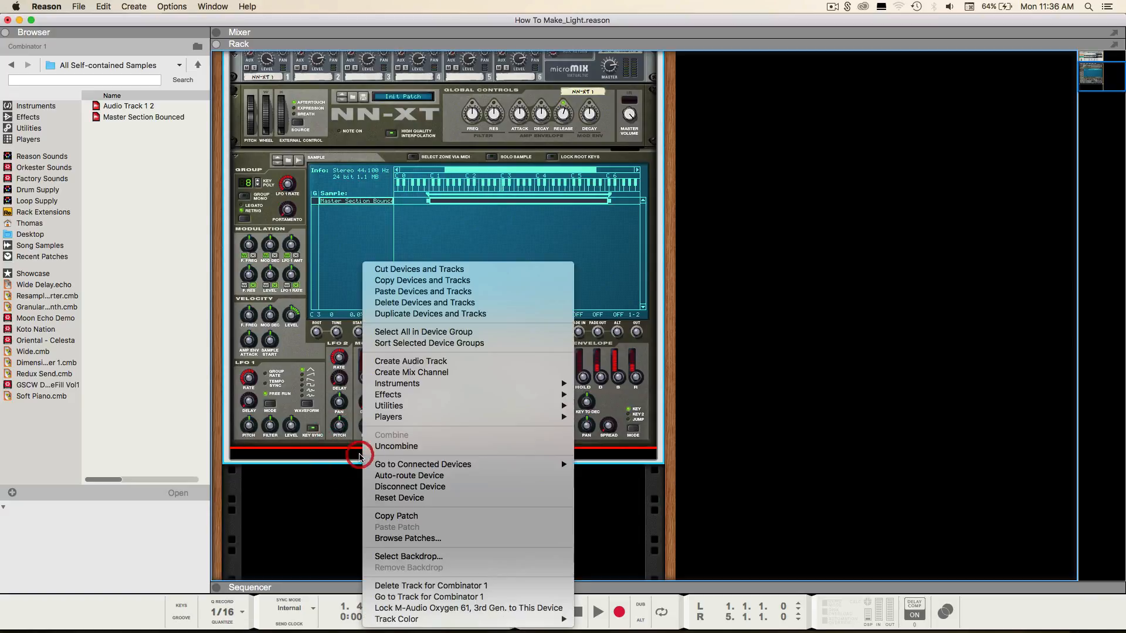
mouse_move(423, 400)
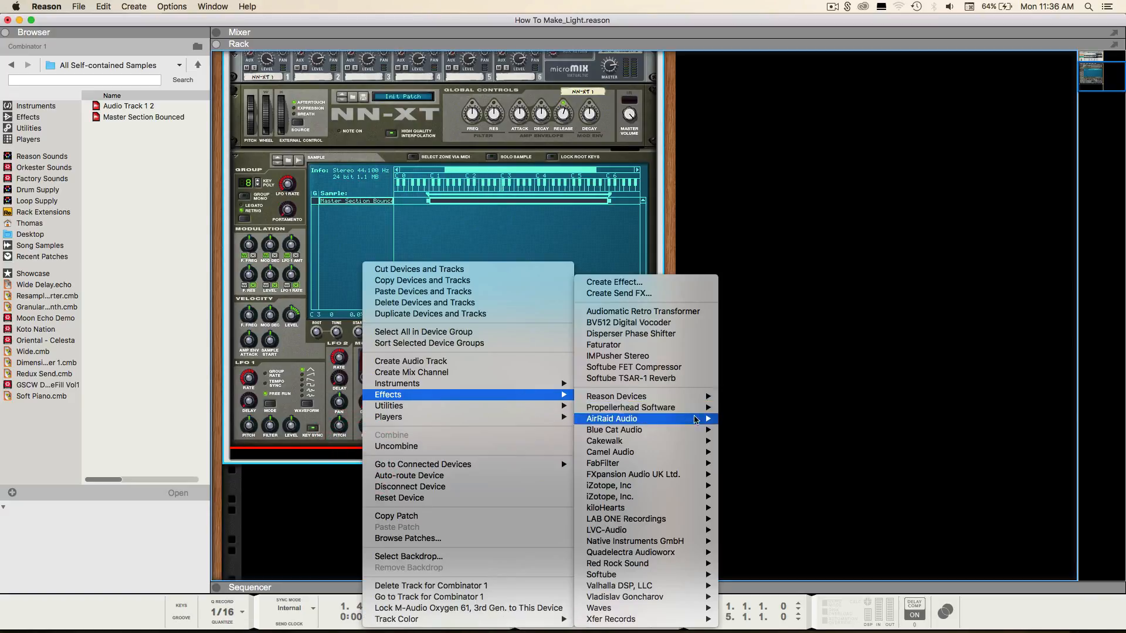
mouse_move(660, 404)
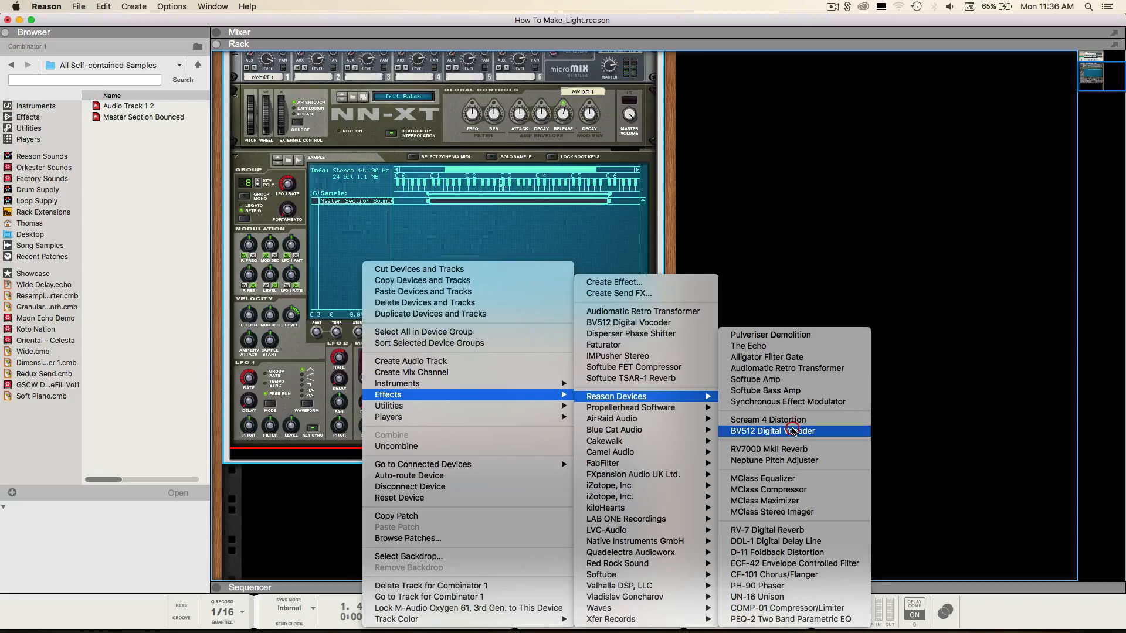
click(793, 432)
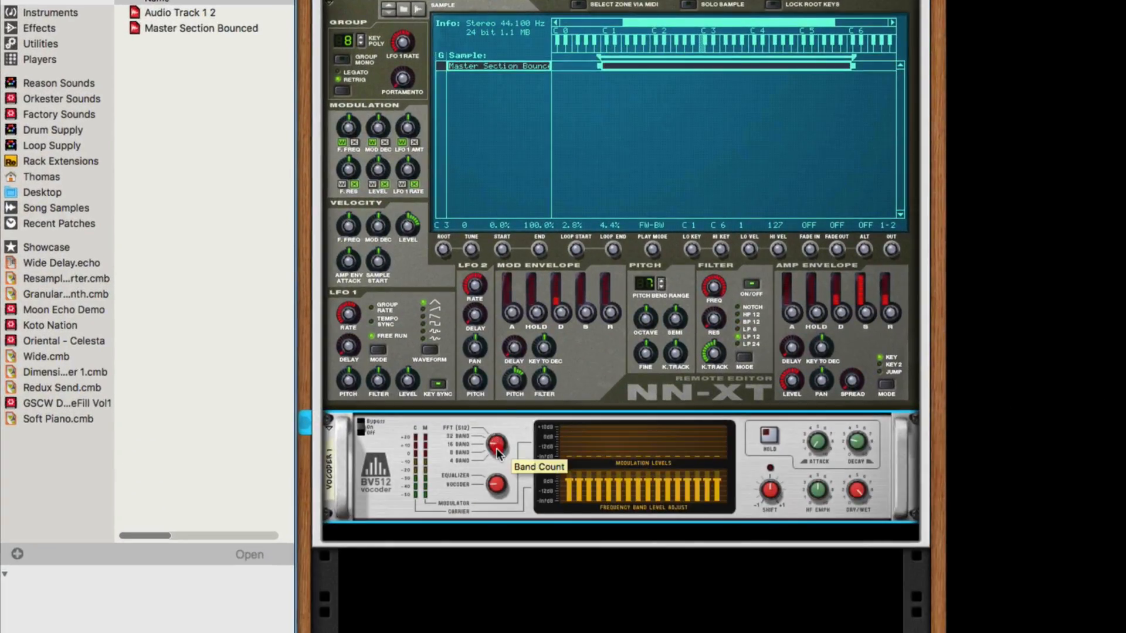
click(460, 452)
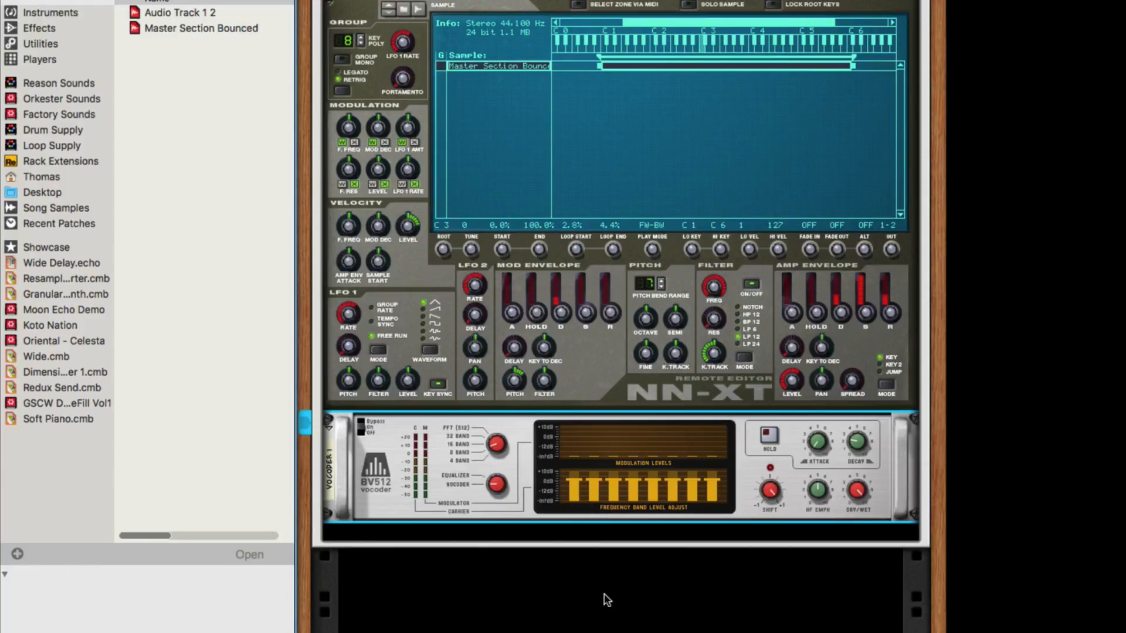
click(503, 434)
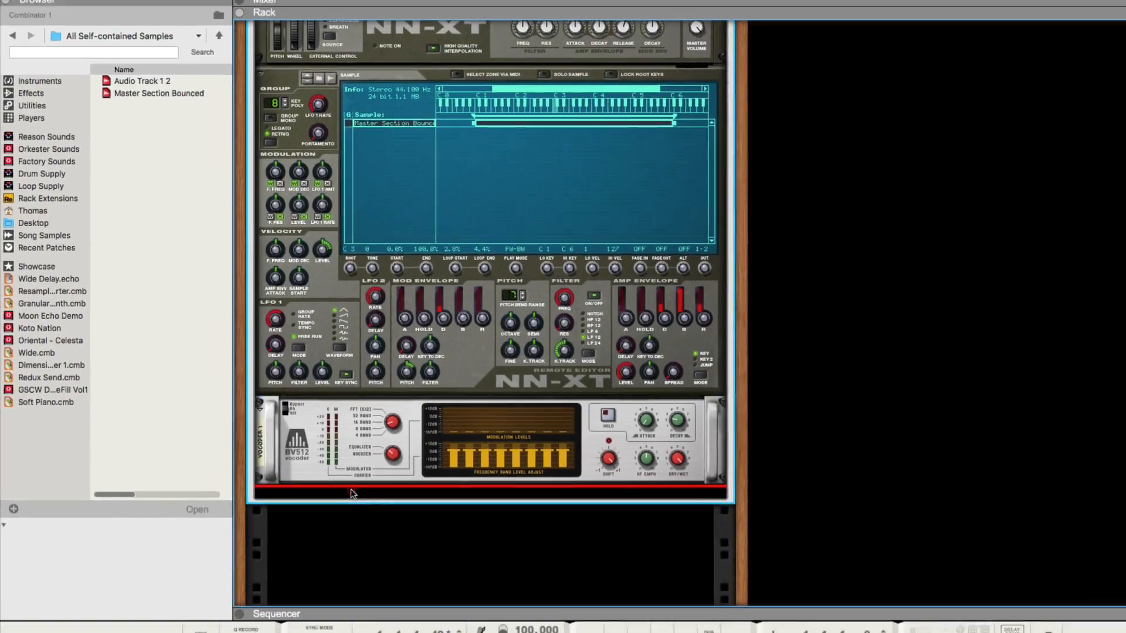
Step: Add a Softube Saturation Knob below the vocoder inside the Combinator and set its saturation to about 2.0
right_click(352, 494)
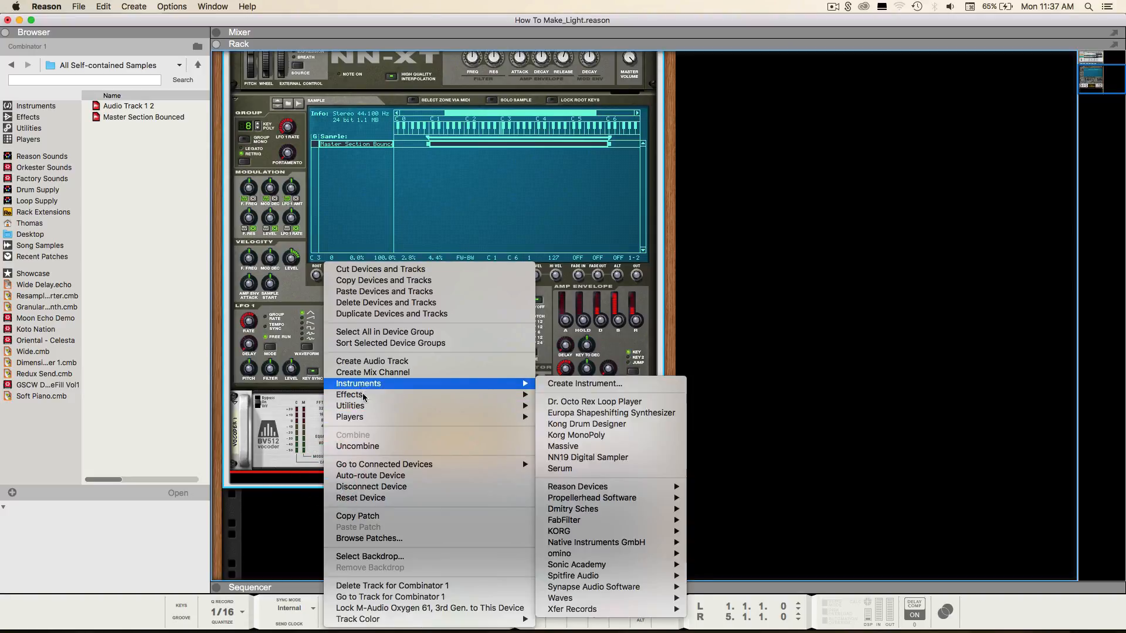
mouse_move(454, 401)
mouse_move(601, 568)
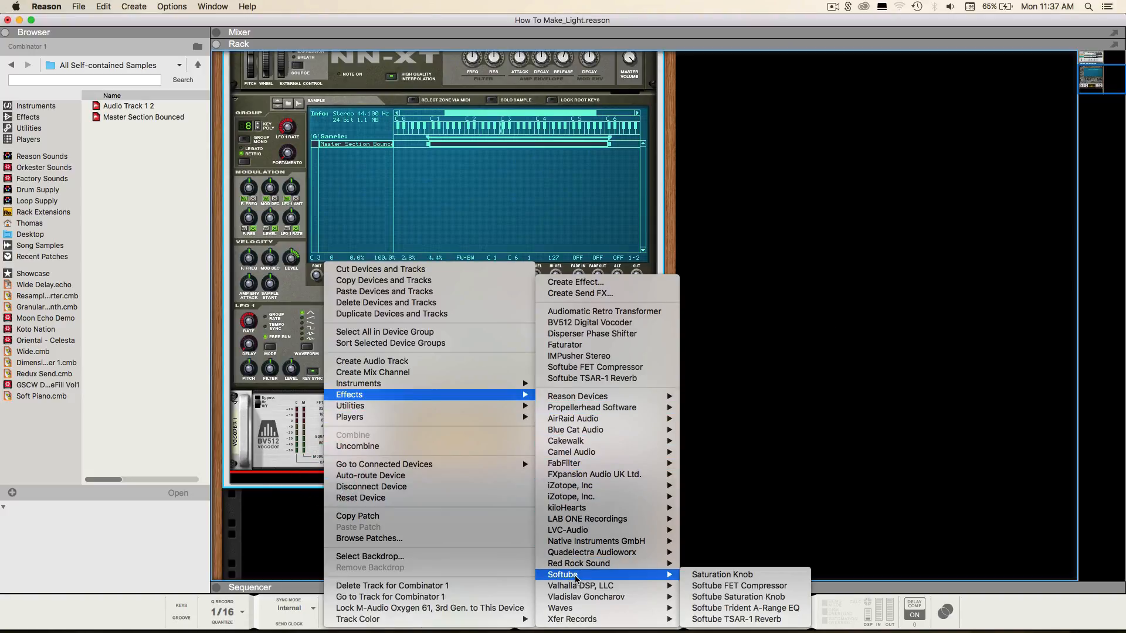
click(745, 596)
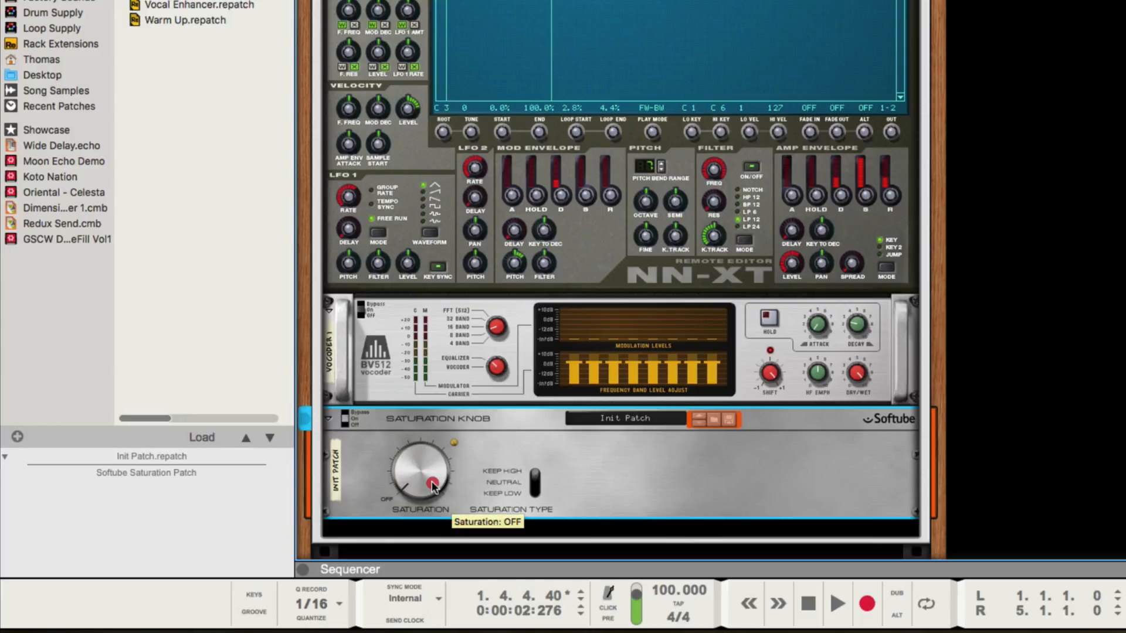
drag(432, 487, 428, 478)
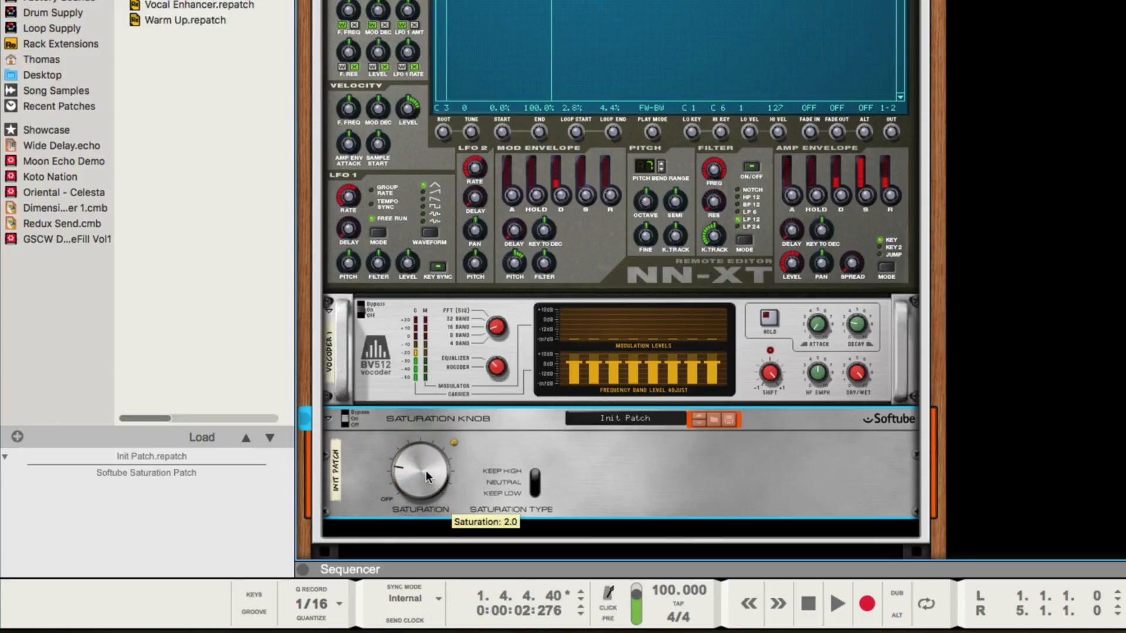
drag(427, 476, 430, 470)
Step: Add a Softube Trident A-Range EQ below the Saturation Knob inside the Combinator
scroll(438, 463, down, 3)
right_click(496, 479)
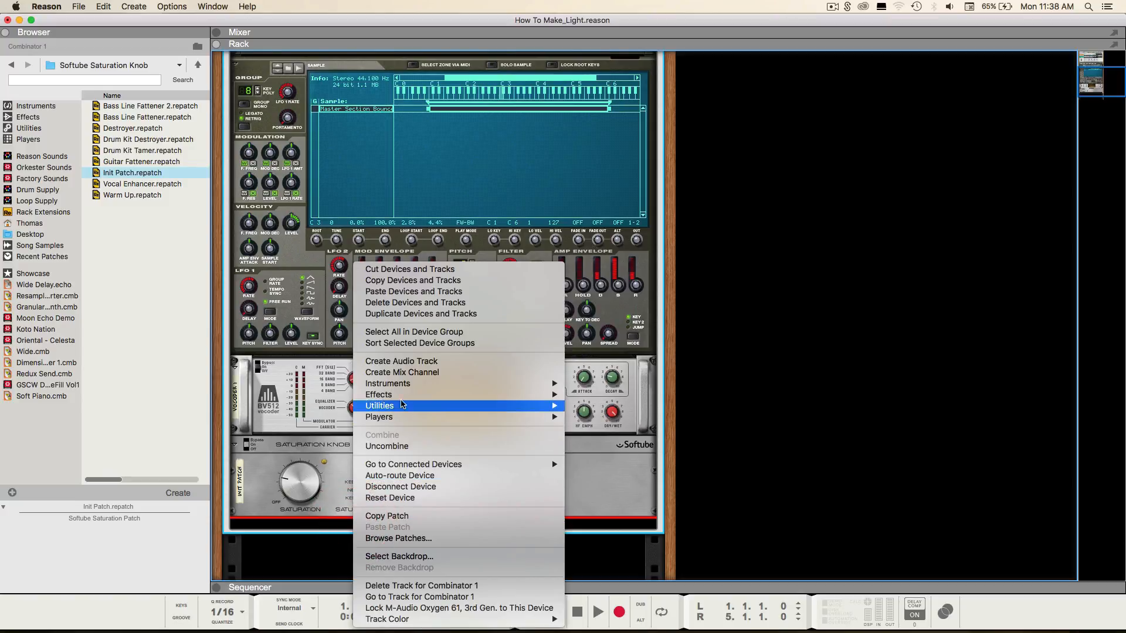
mouse_move(398, 395)
mouse_move(652, 400)
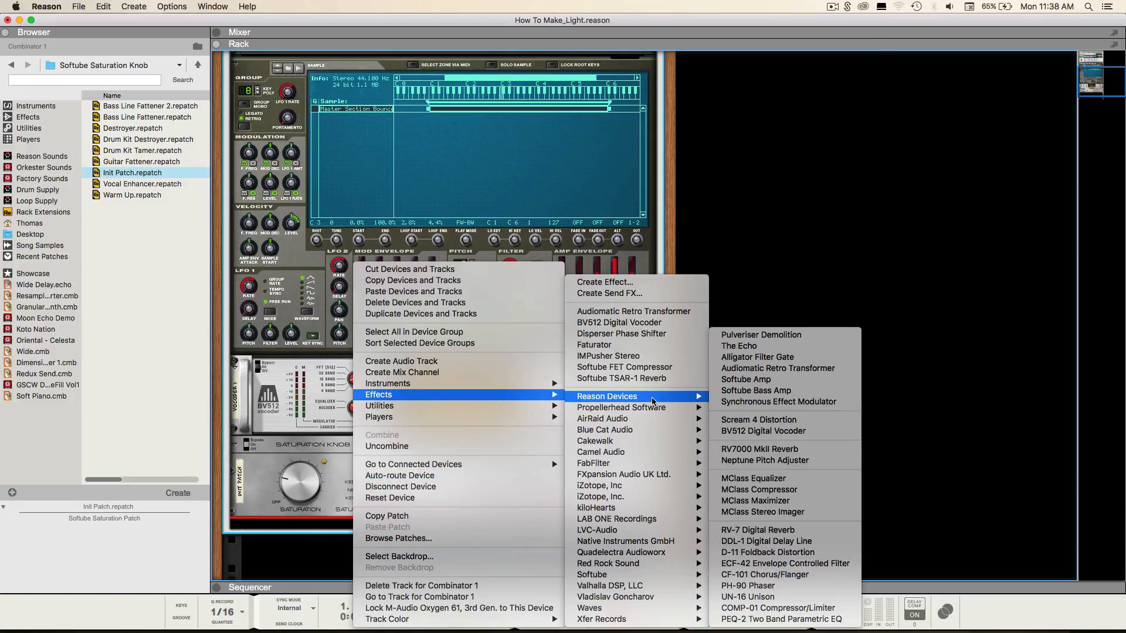
mouse_move(617, 552)
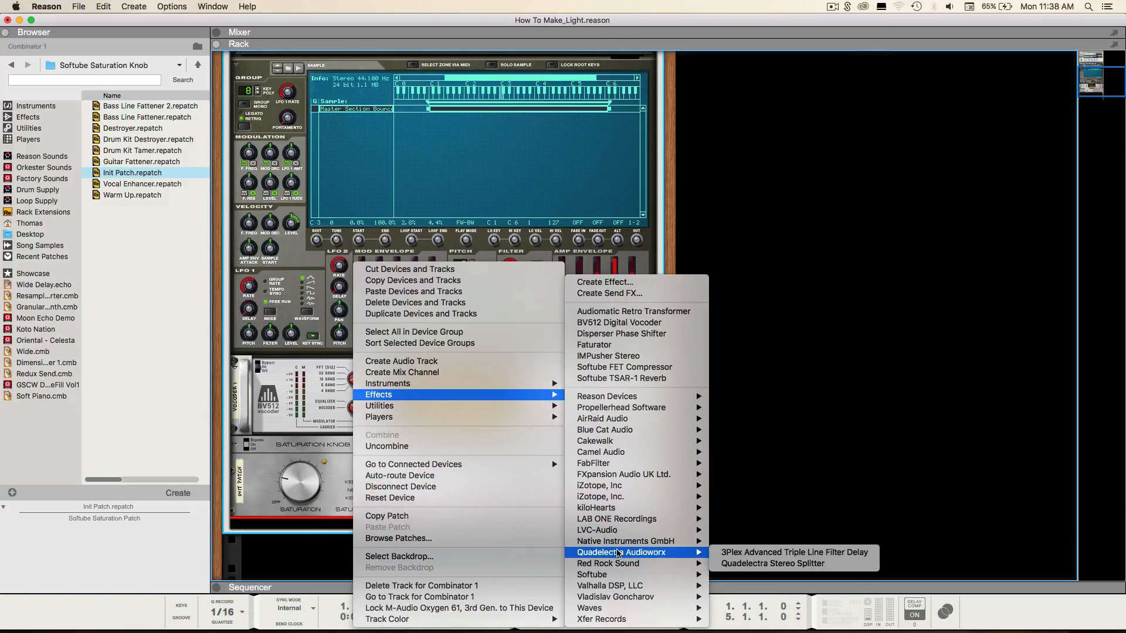
mouse_move(661, 577)
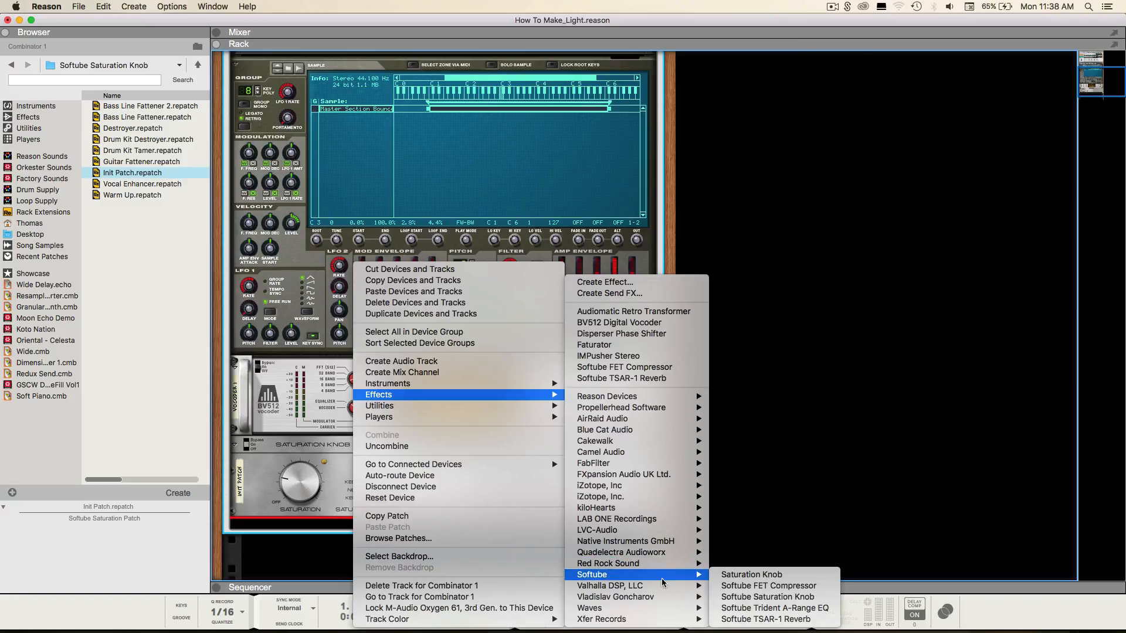
click(812, 608)
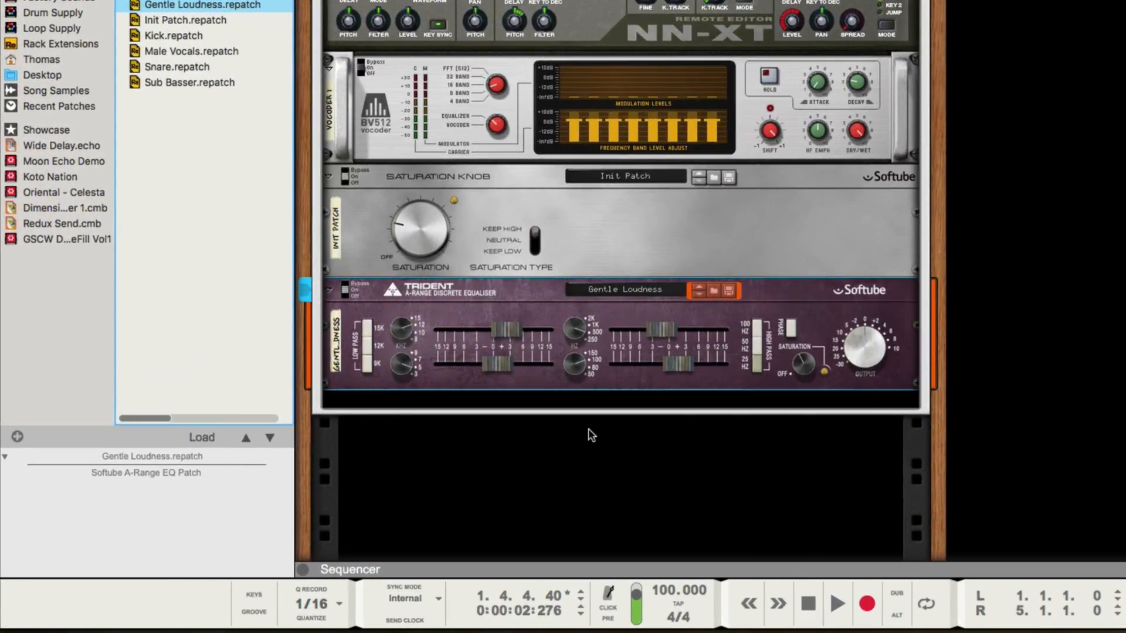
Step: Trim the Trident EQ's highest band slightly, compare the sound with the EQ bypassed, and boost its lowest band a little more
drag(513, 335, 507, 337)
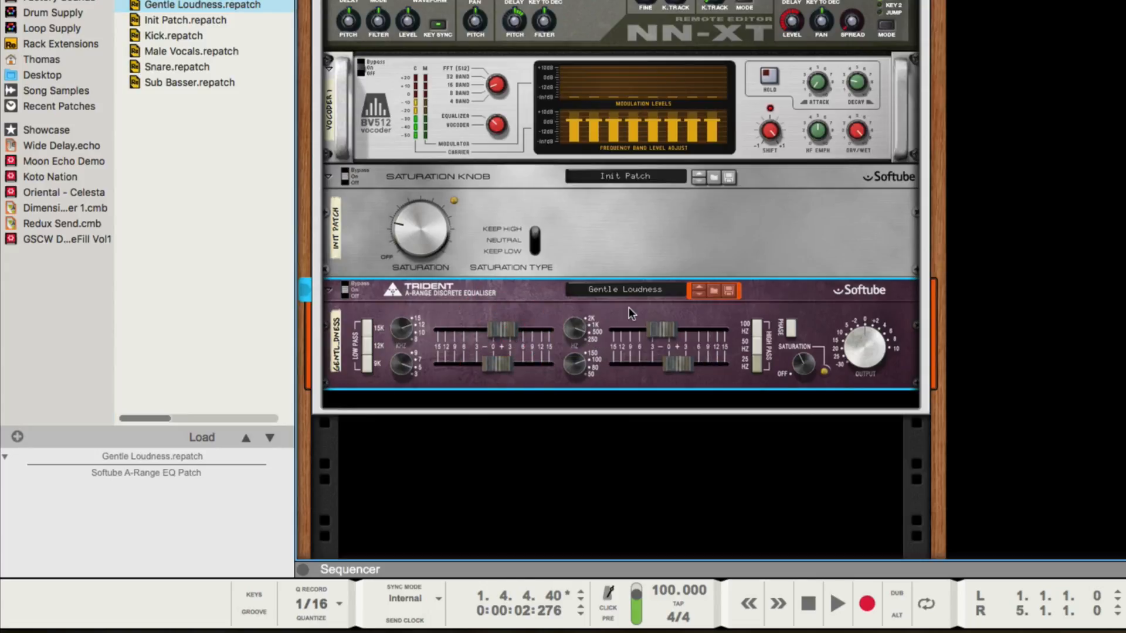
click(346, 286)
click(347, 289)
drag(684, 362, 692, 360)
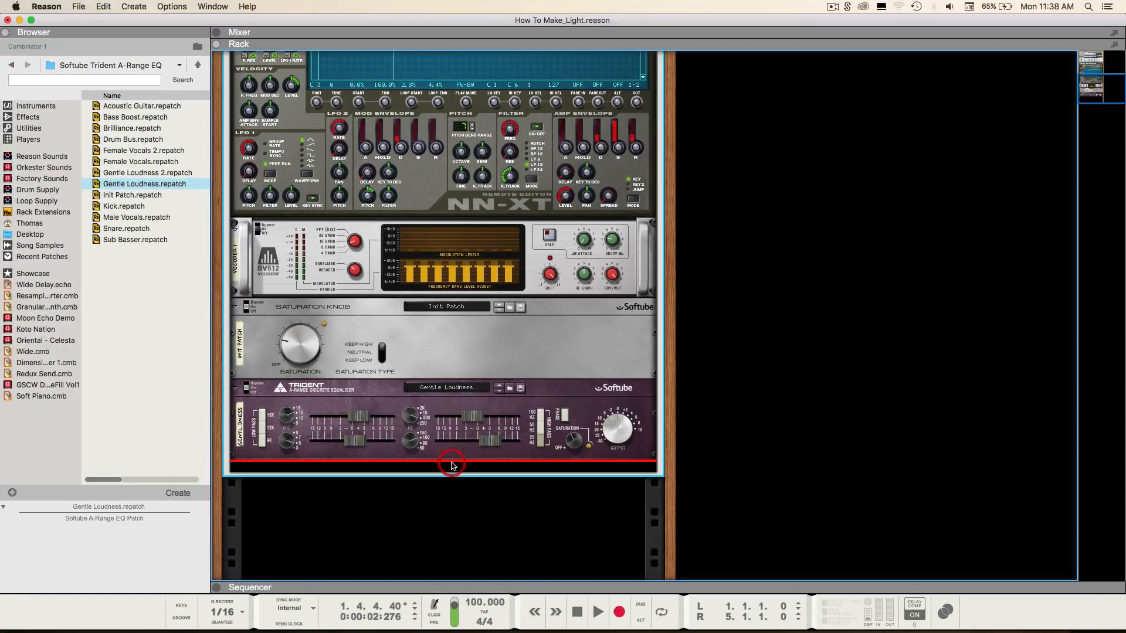
Step: Add a Softube FET Compressor below the Trident EQ inside the Combinator
right_click(643, 395)
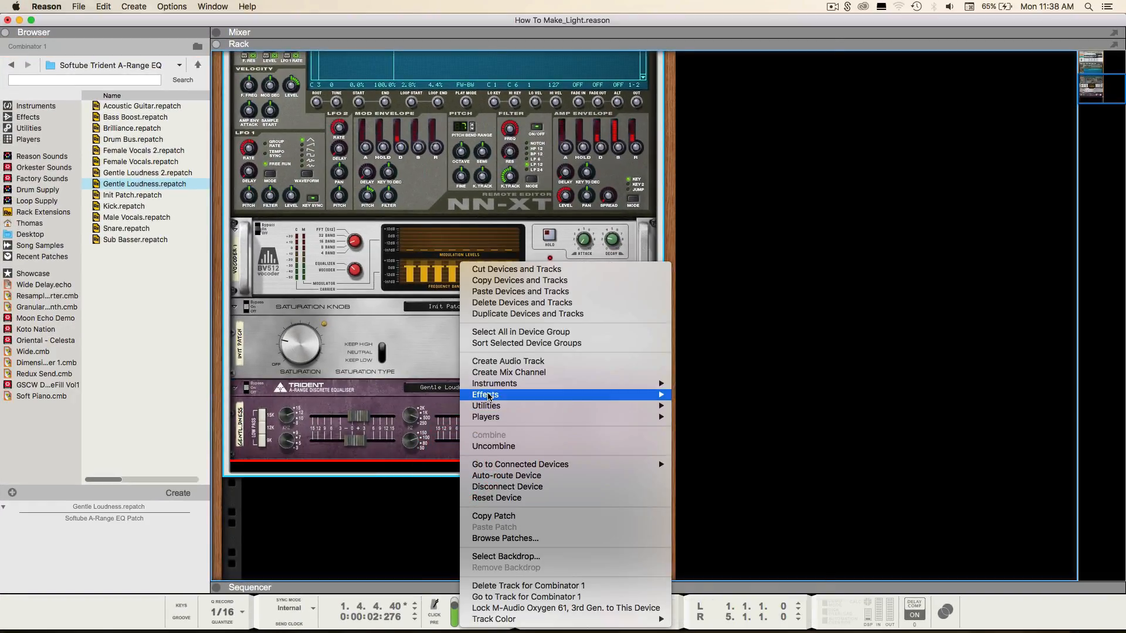
mouse_move(488, 396)
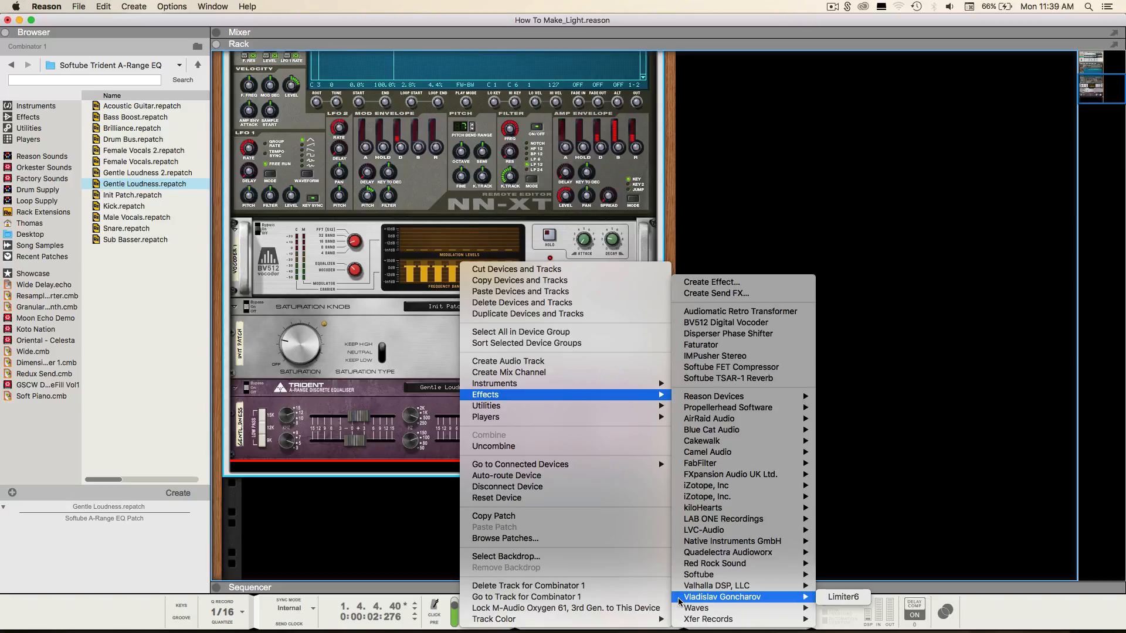
mouse_move(726, 399)
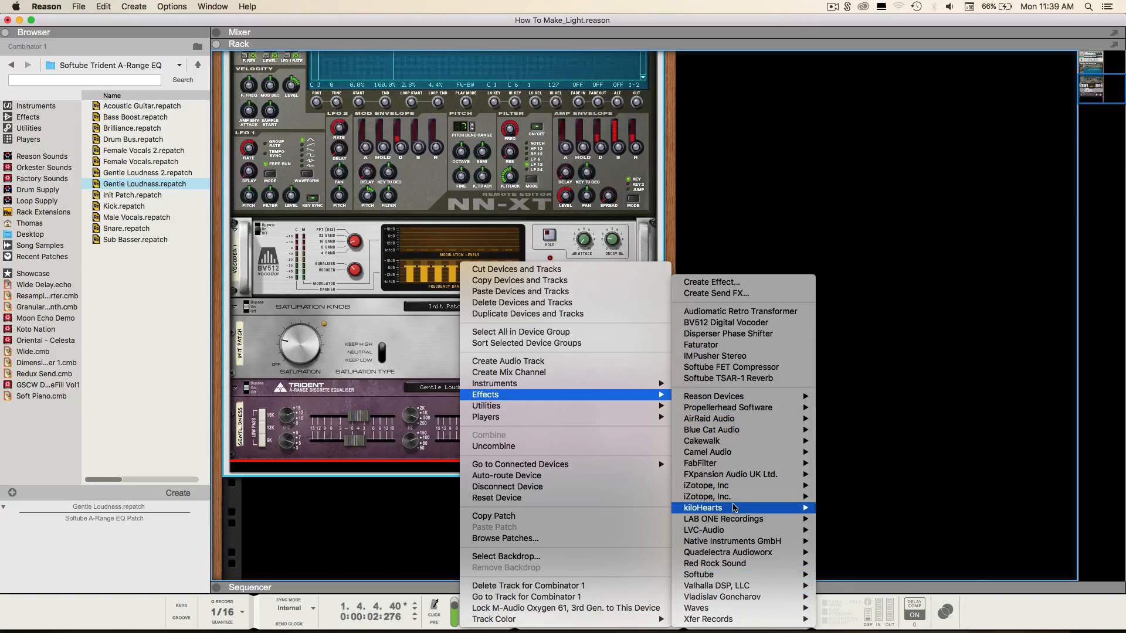
mouse_move(716, 575)
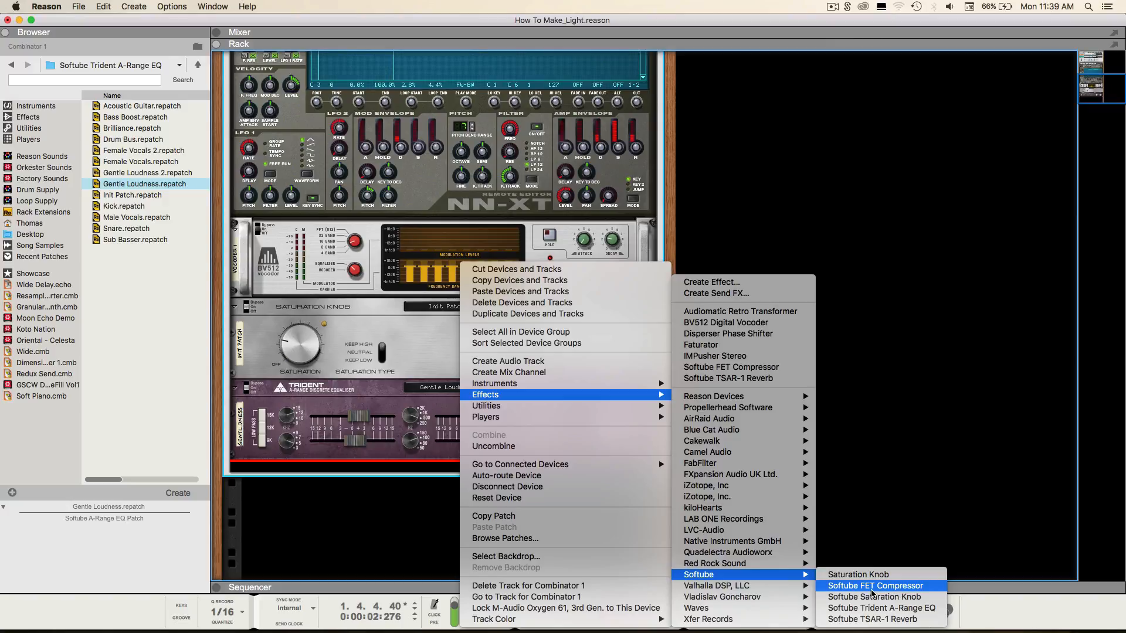
click(874, 586)
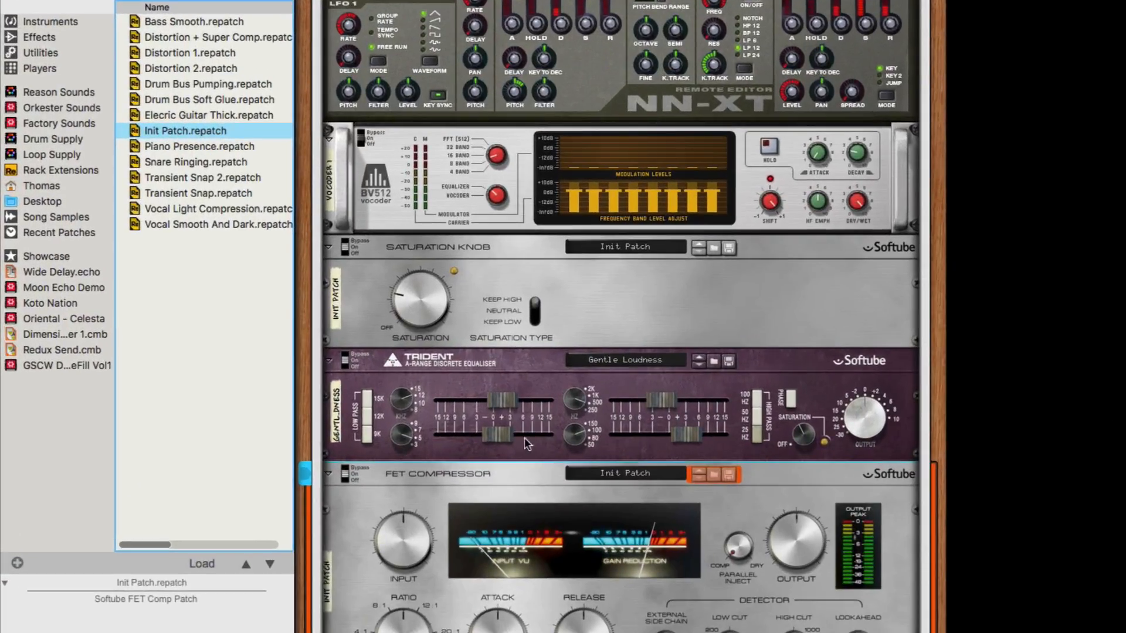
Step: Turn the FET Compressor's input up to maximum and set its ratio to 1:1
scroll(294, 381, down, 3)
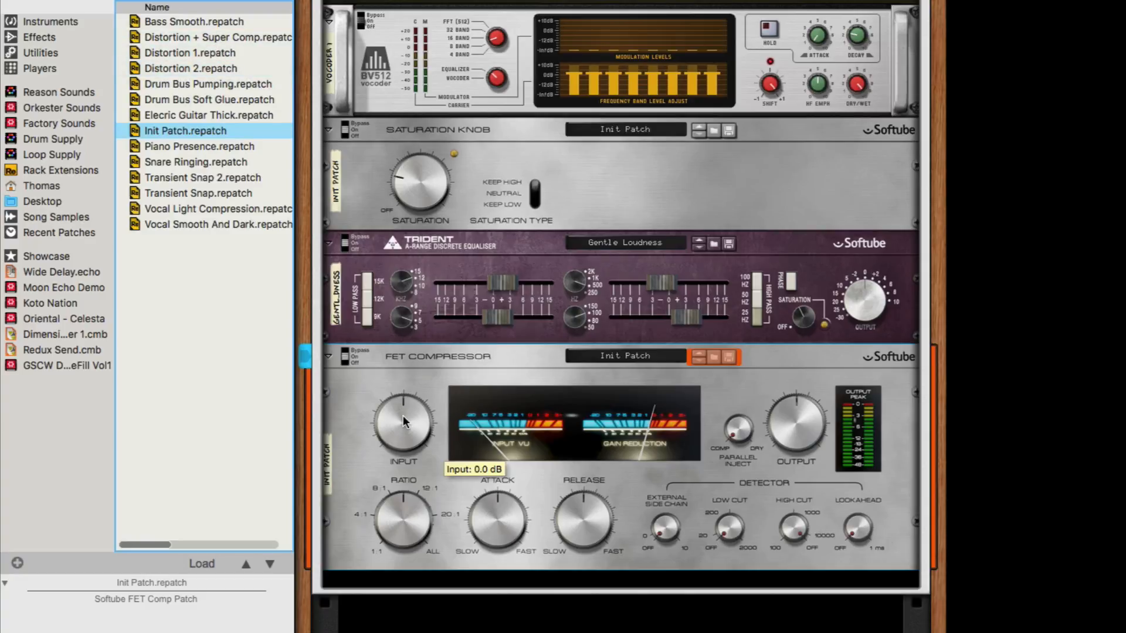
drag(403, 416, 308, 202)
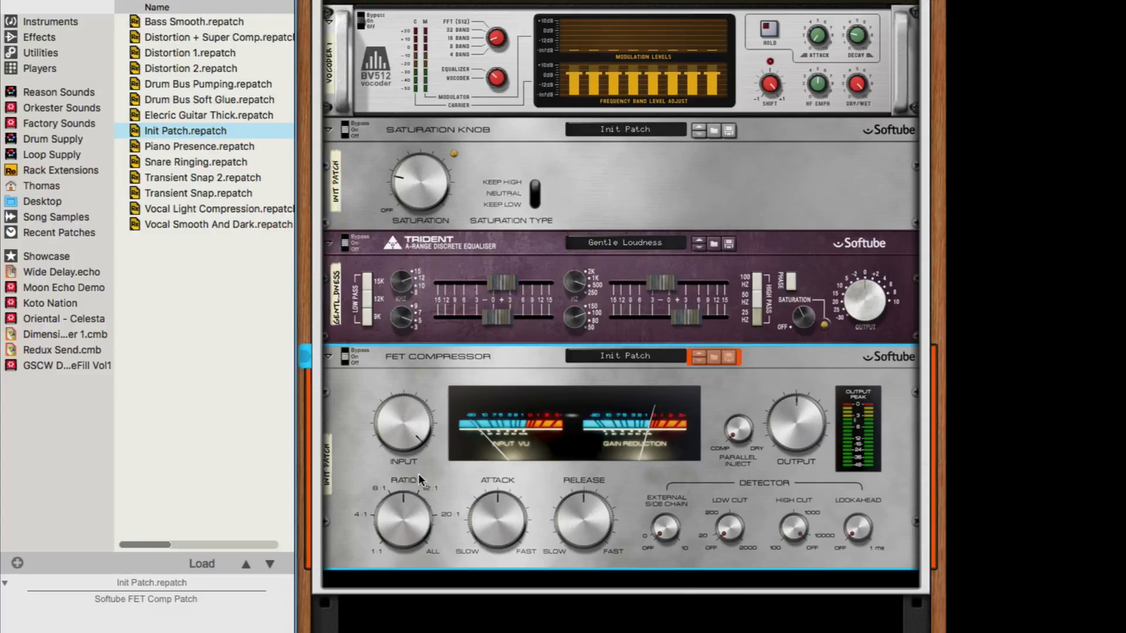
drag(403, 519, 413, 580)
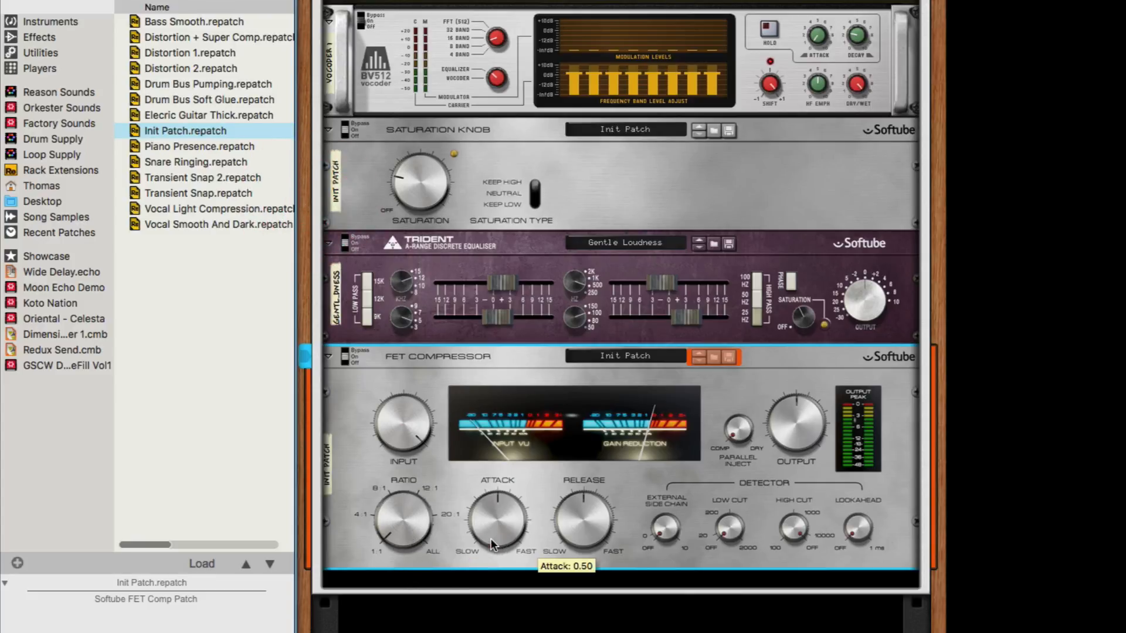
Step: Set the FET Compressor's attack and release to their fastest settings
drag(490, 538, 491, 170)
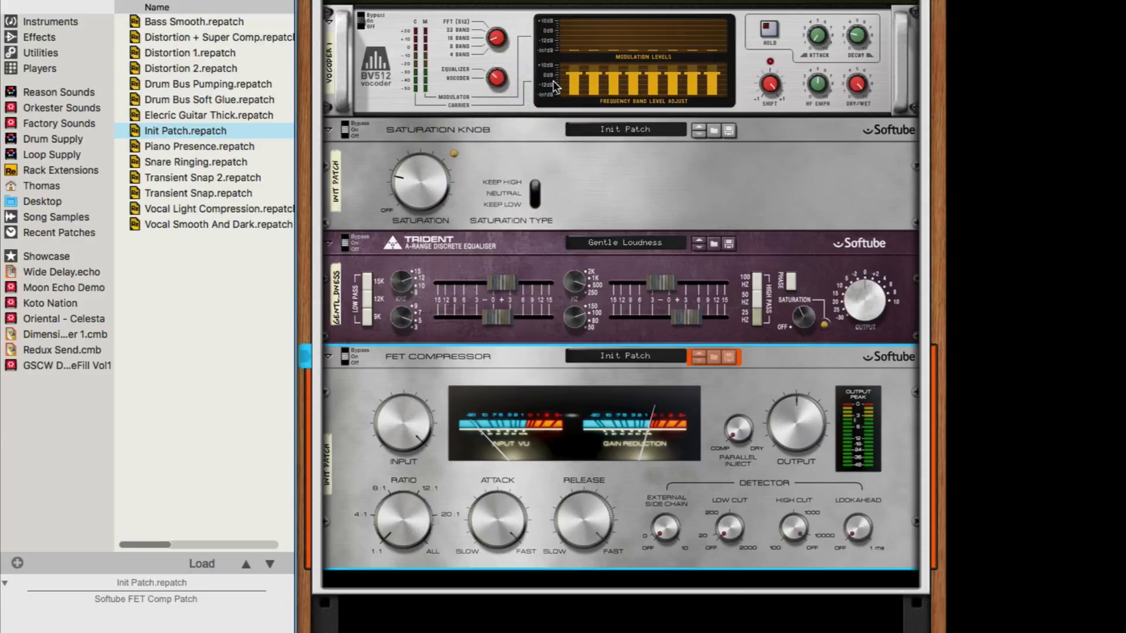
drag(777, 401, 808, 50)
Step: Add a Line Mixer 6:2 below the FET Compressor inside the Combinator
right_click(566, 573)
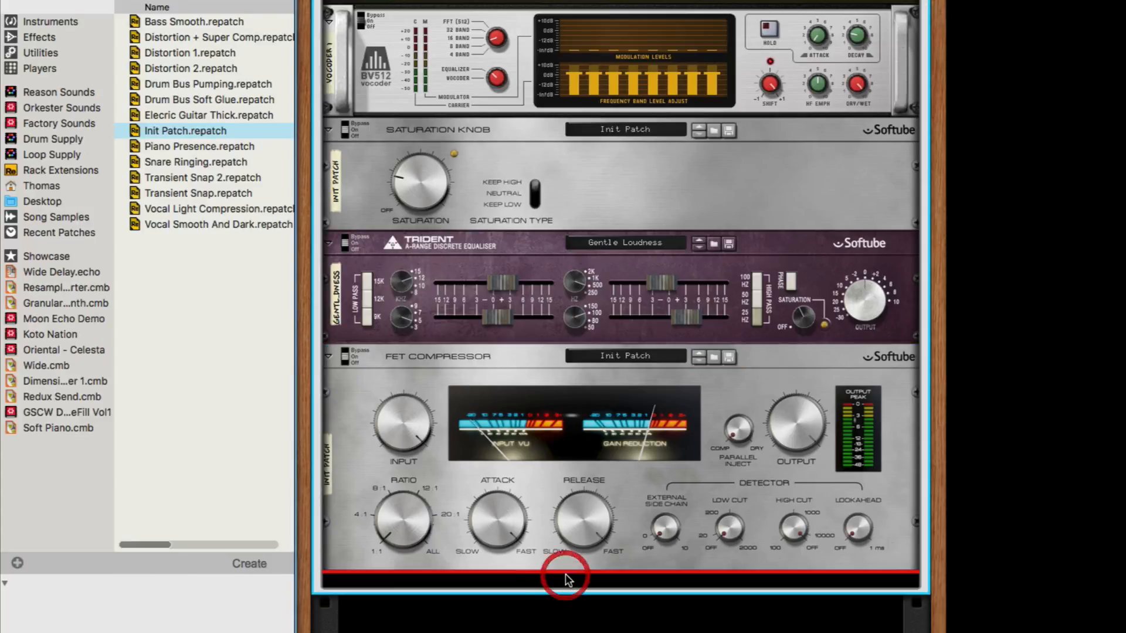
mouse_move(623, 440)
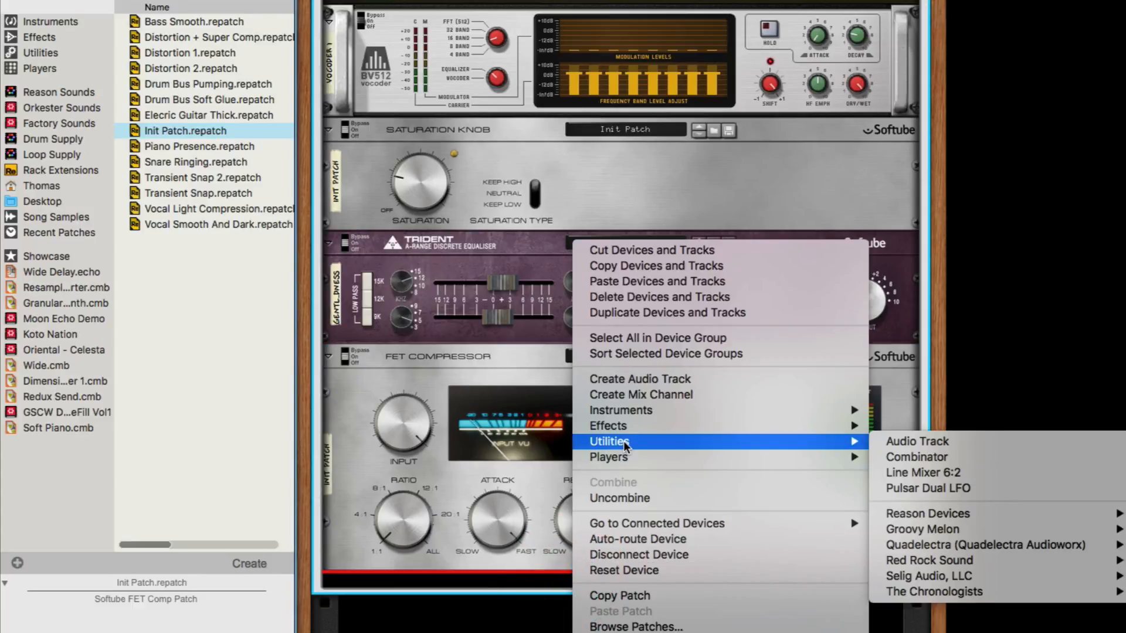
click(954, 474)
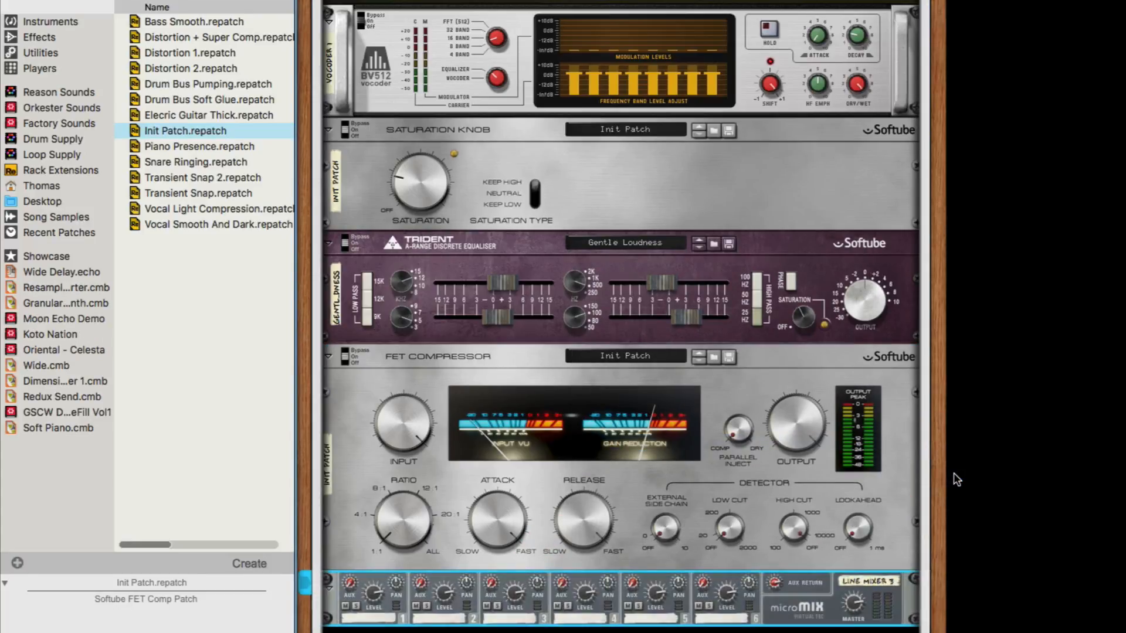
Step: Cable the FET Compressor's stereo outputs to channel 1 of the new Line Mixer on the back of the rack
key(Tab)
drag(486, 467, 856, 613)
drag(486, 515, 876, 614)
key(Tab)
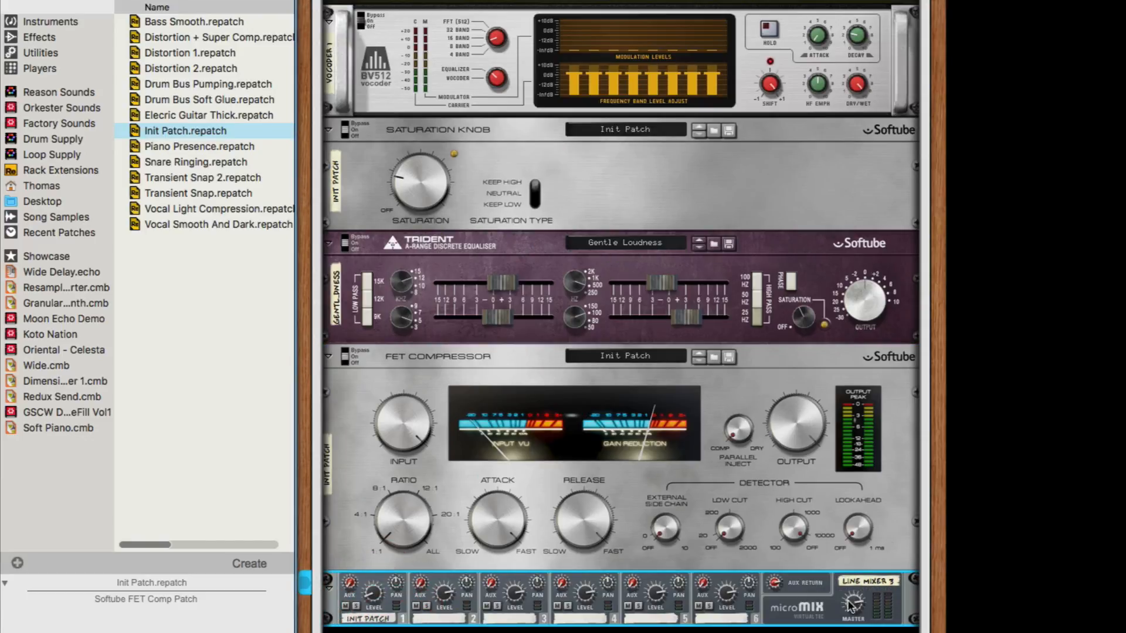
Step: Balance the end of the chain with the Line Mixer's master level and the FET Compressor's output and input
drag(857, 606, 861, 579)
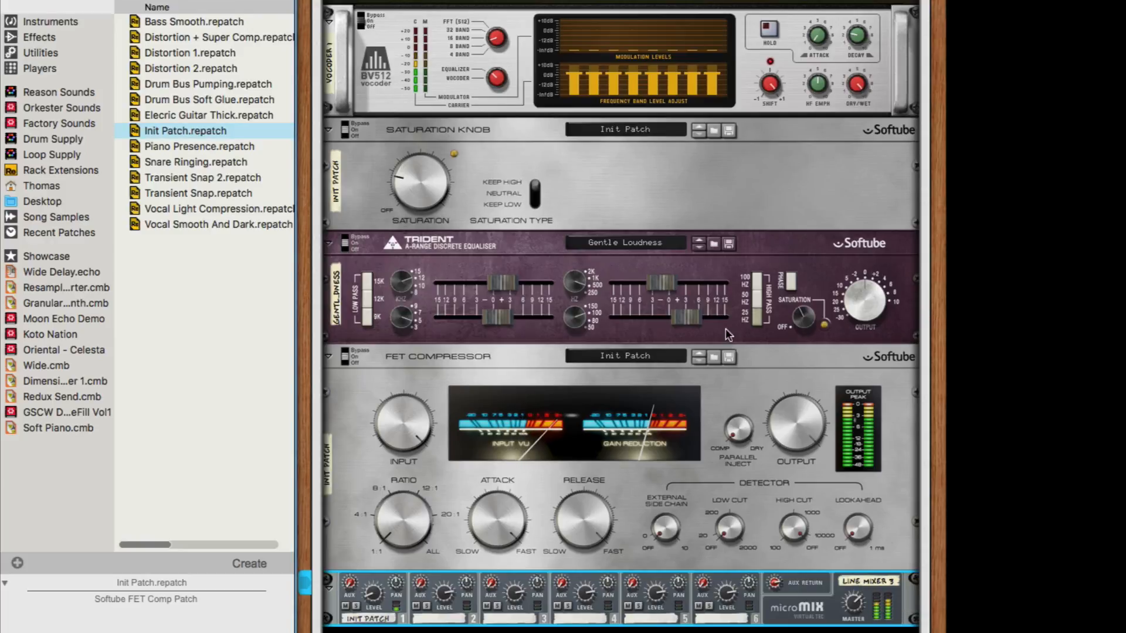
drag(810, 436, 810, 447)
drag(854, 604, 856, 606)
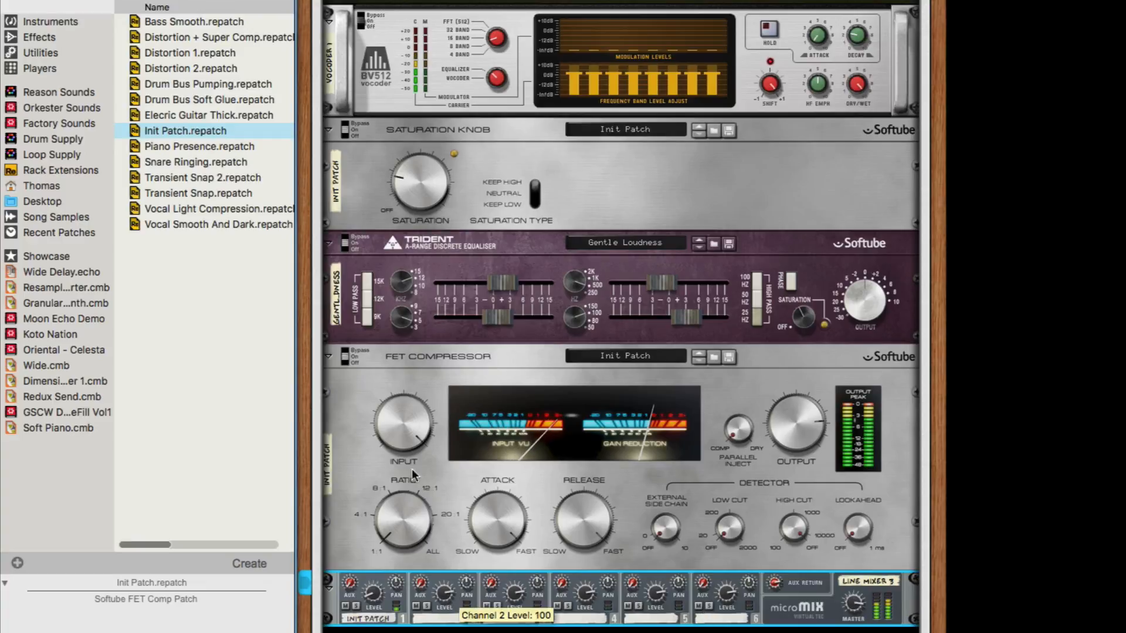
drag(414, 459, 413, 447)
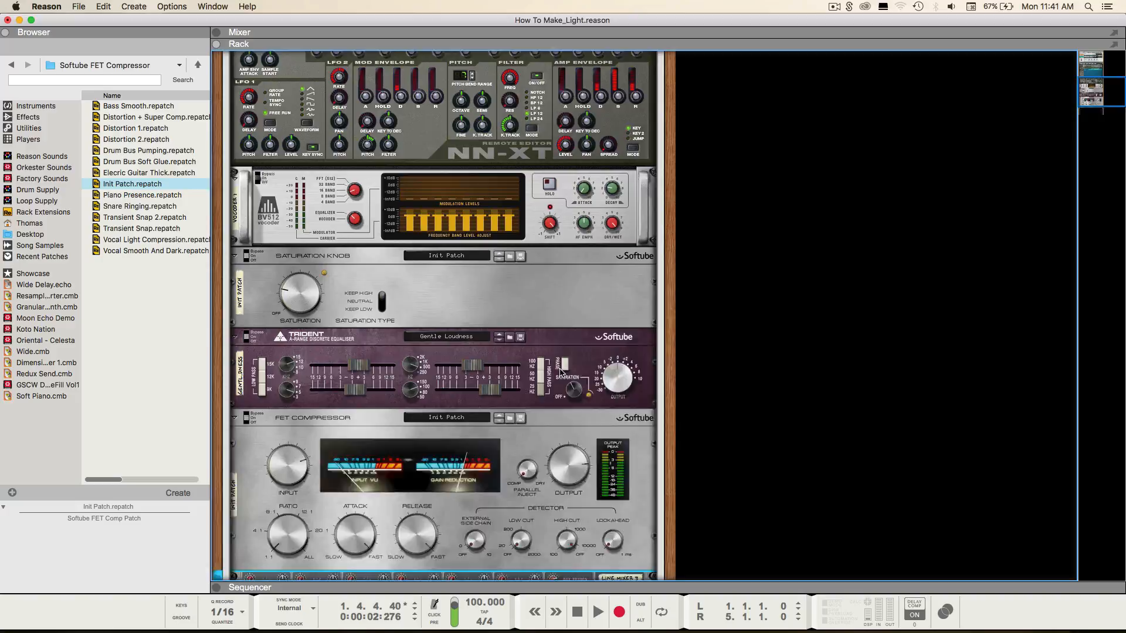
Step: Open an enlarged Spectrum EQ for Combinator 1, enable a high-pass filter at 236.2 Hz and turn the EQ on
scroll(560, 371, up, 15)
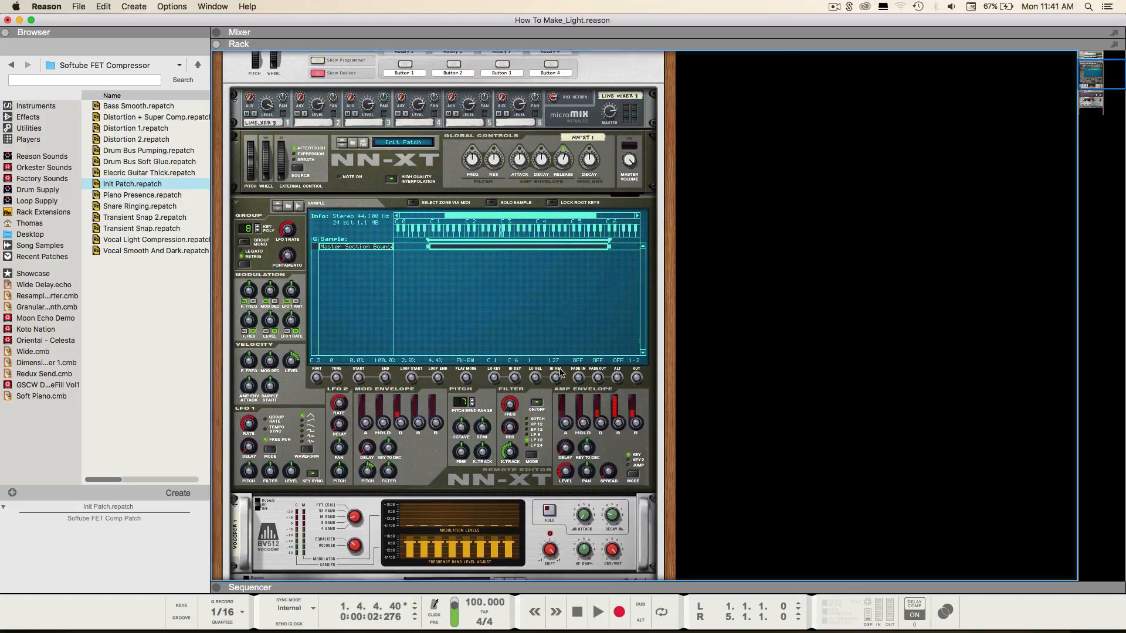
click(521, 144)
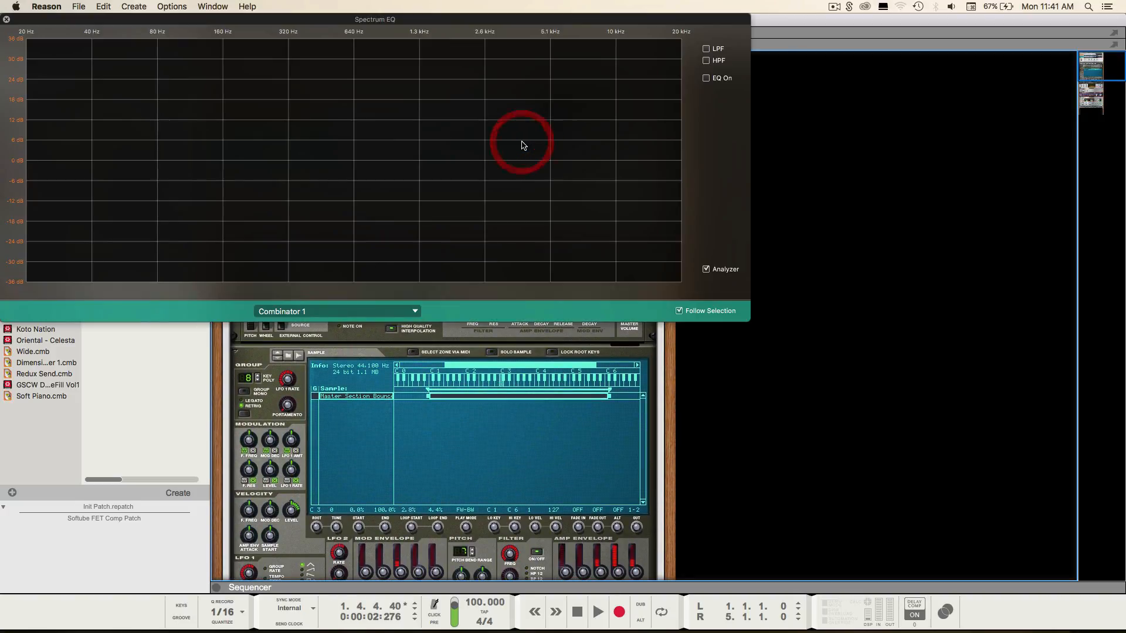
drag(820, 321, 1086, 405)
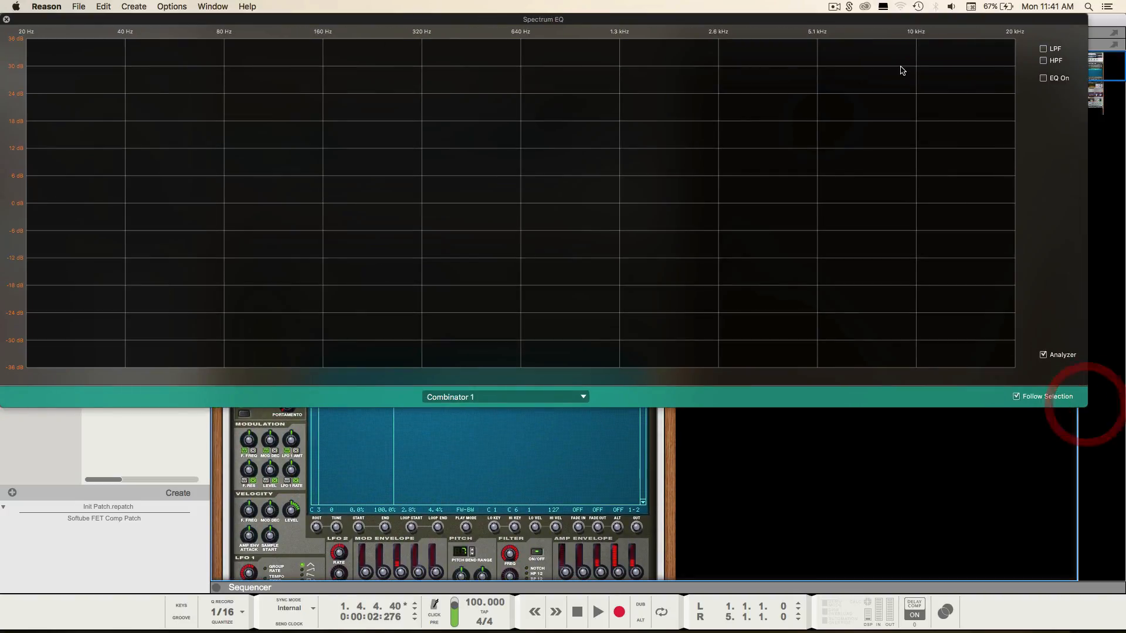
click(1042, 60)
drag(345, 203, 378, 204)
click(1044, 79)
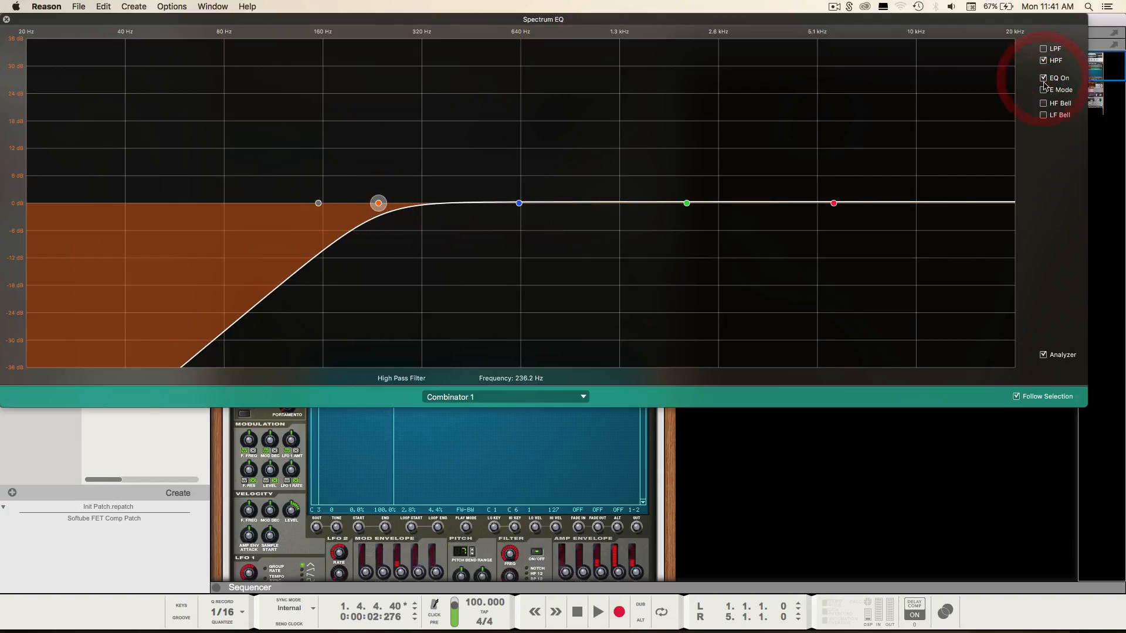
Step: Boost the high-frequency band about 10 dB near 2.1 kHz and enable a low-pass filter at 12.35 kHz
drag(833, 203, 691, 156)
click(1044, 49)
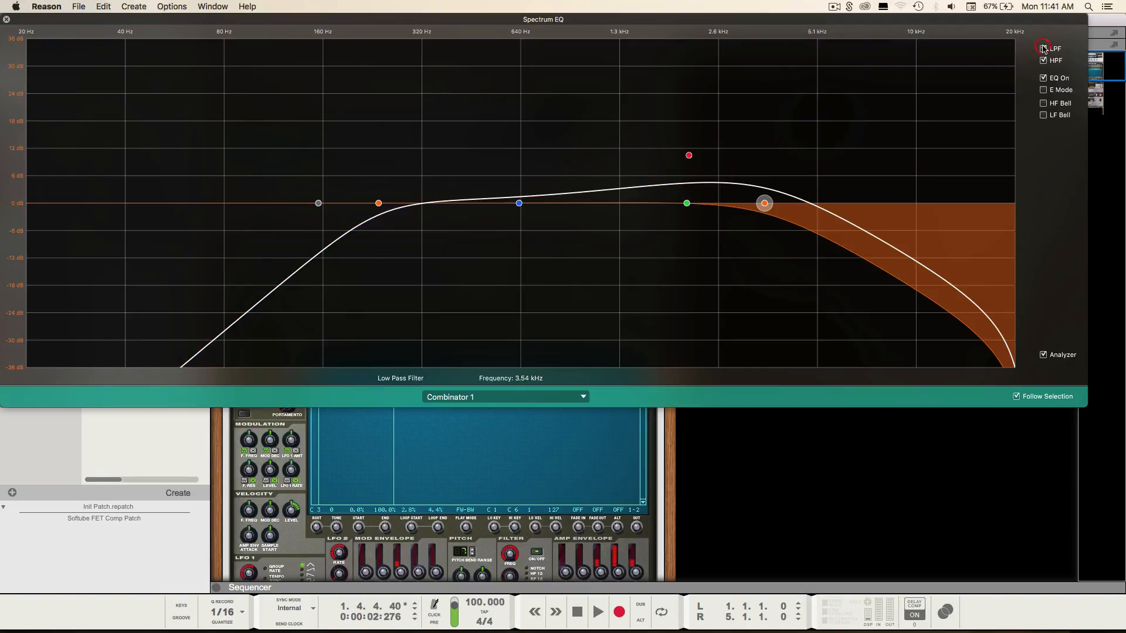
drag(766, 207, 942, 261)
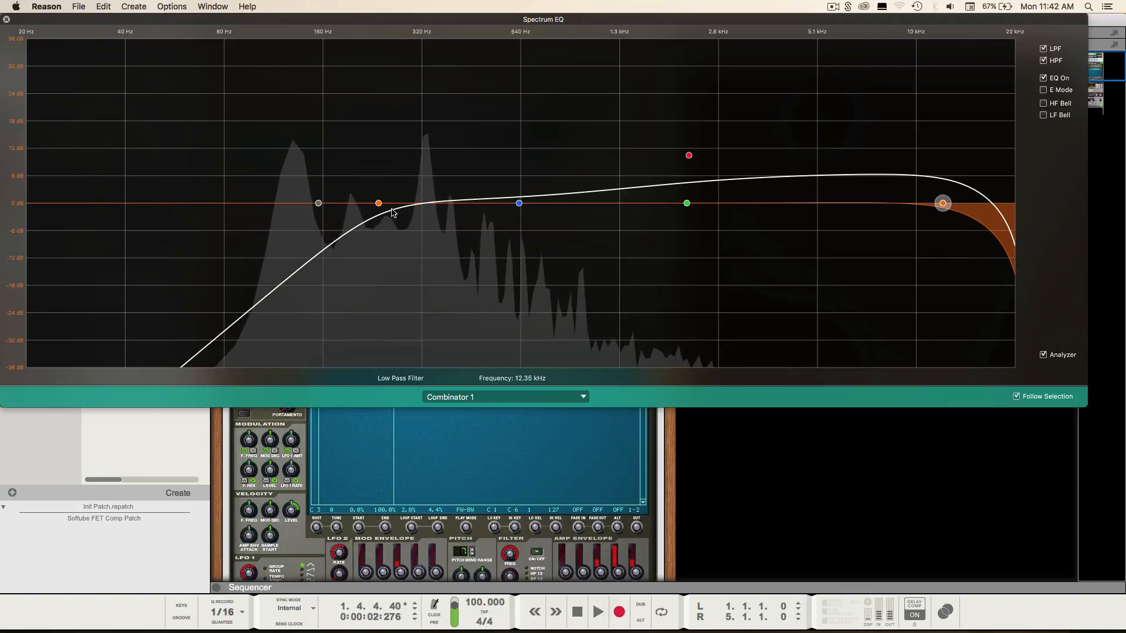
Step: Lower the high-pass filter to 192.1 Hz and cut the low mids 3.17 dB at 461.3 Hz with E Mode enabled
drag(378, 203, 347, 212)
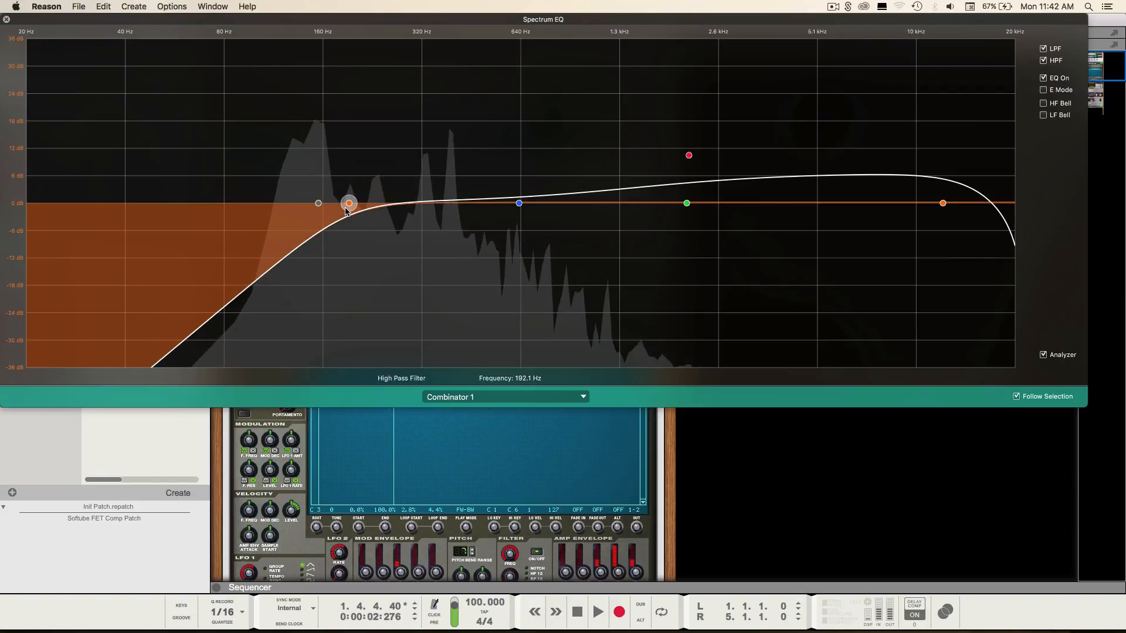
drag(519, 203, 475, 219)
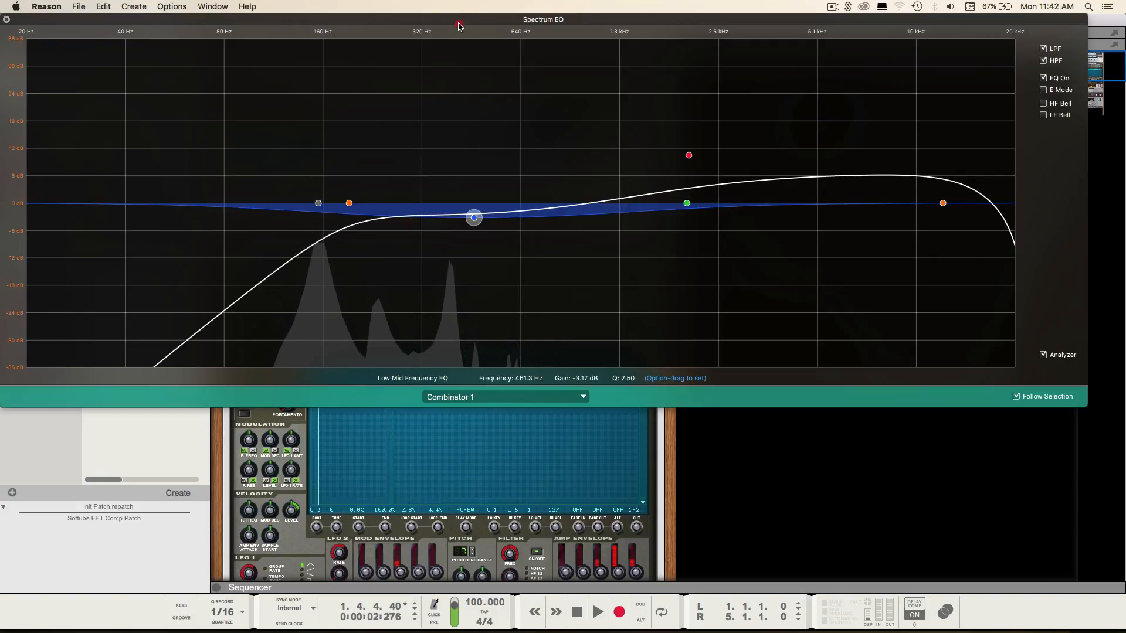
click(1043, 90)
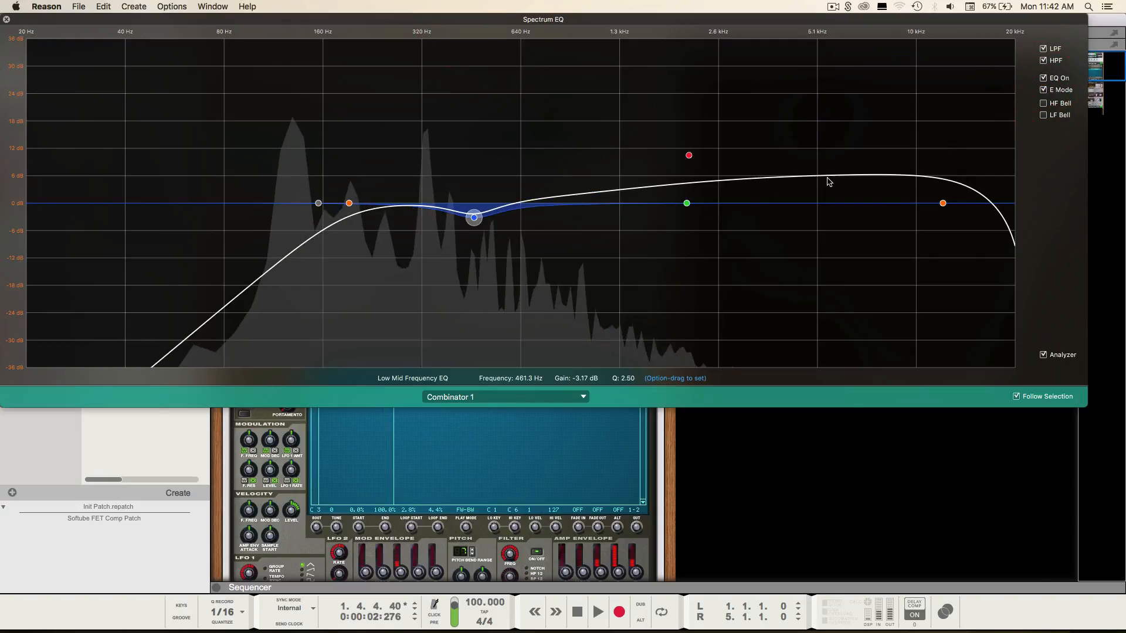
click(7, 20)
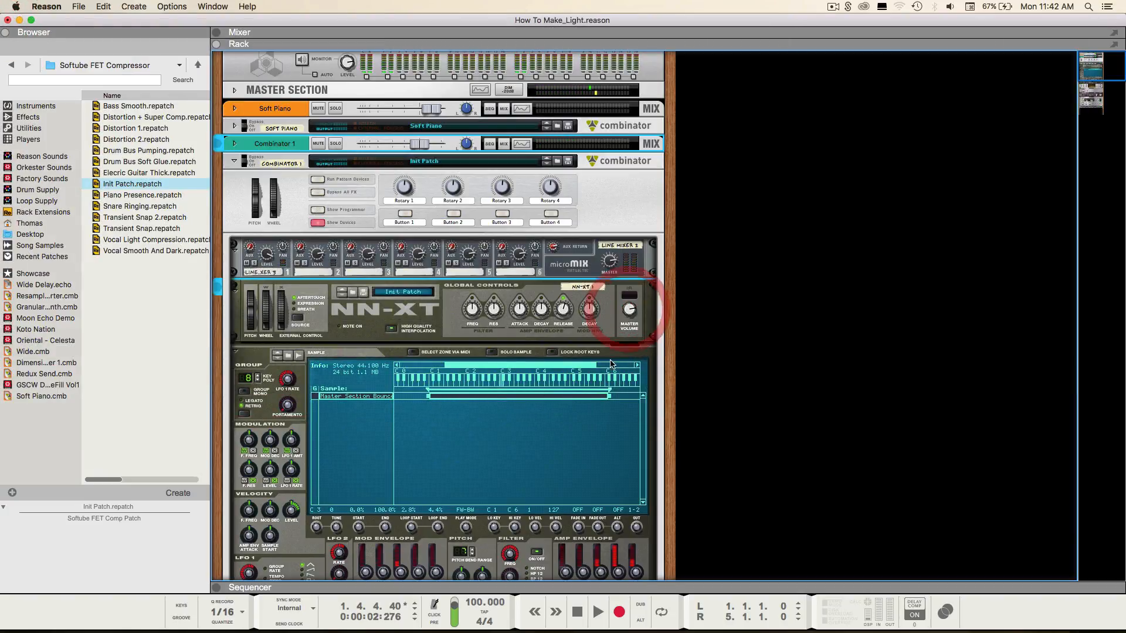
Step: Fine-tune the FET Compressor's output and input and the Line Mixer's master level
scroll(520, 400, down, 10)
click(568, 413)
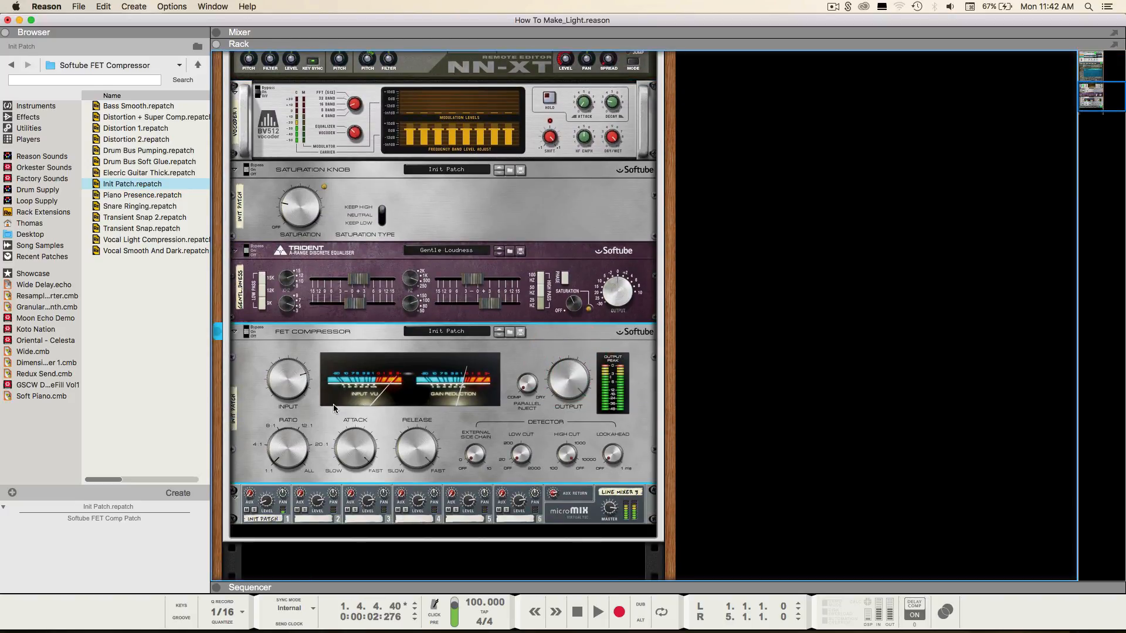
click(292, 387)
click(613, 509)
scroll(613, 509, up, 20)
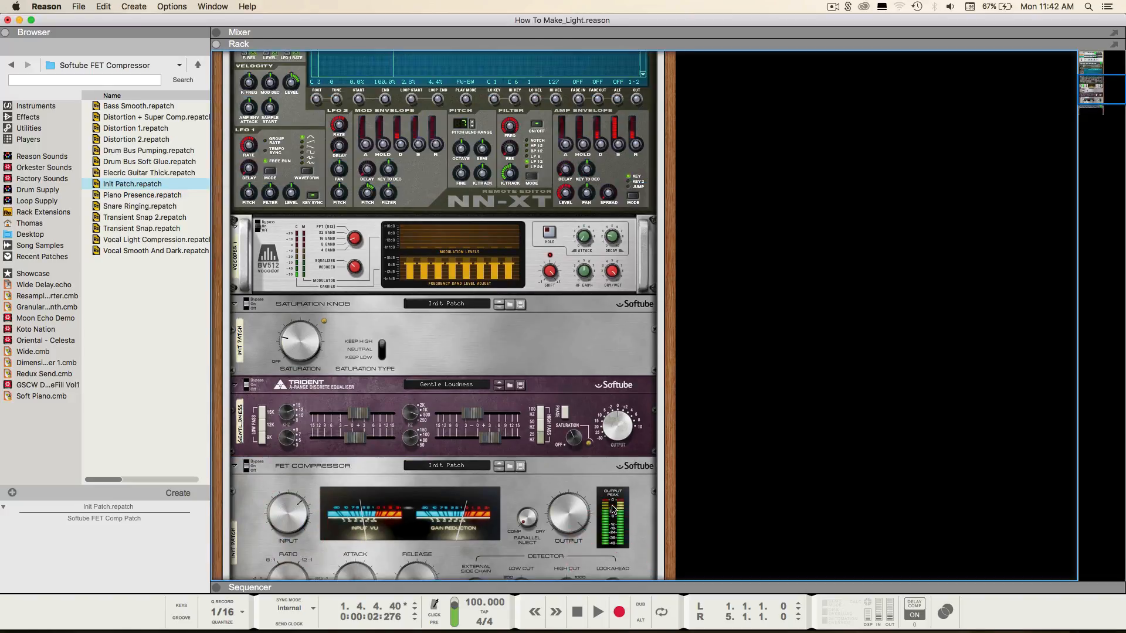
scroll(612, 509, down, 15)
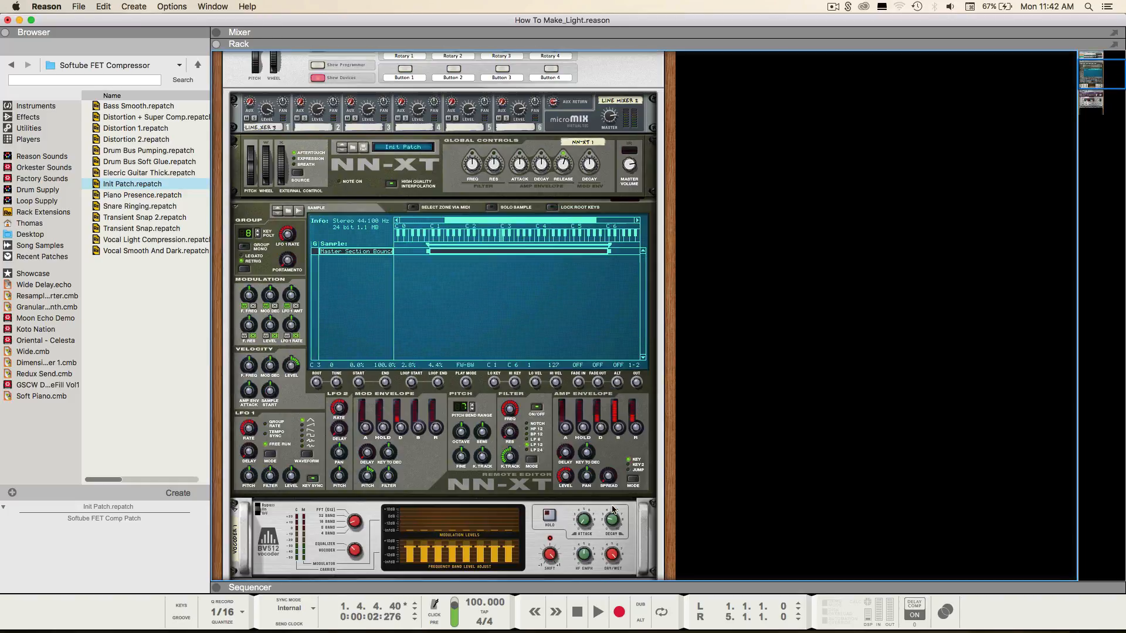
scroll(613, 510, down, 2)
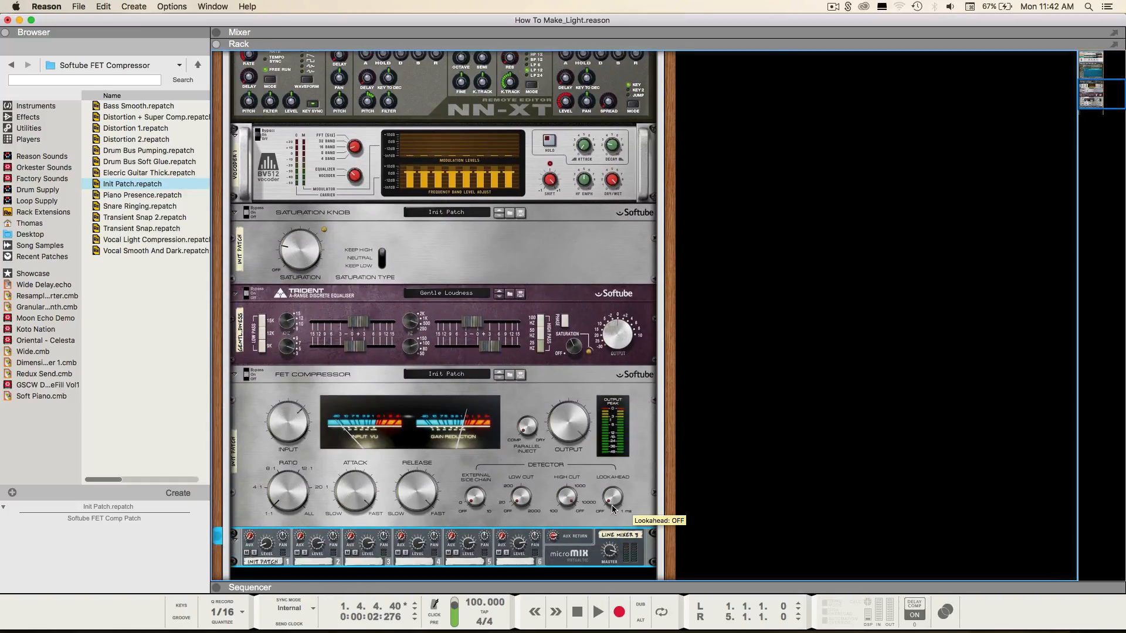
Step: Draw a four-bar note clip from bar 1 on the Combinator 1 track in the sequencer
click(615, 588)
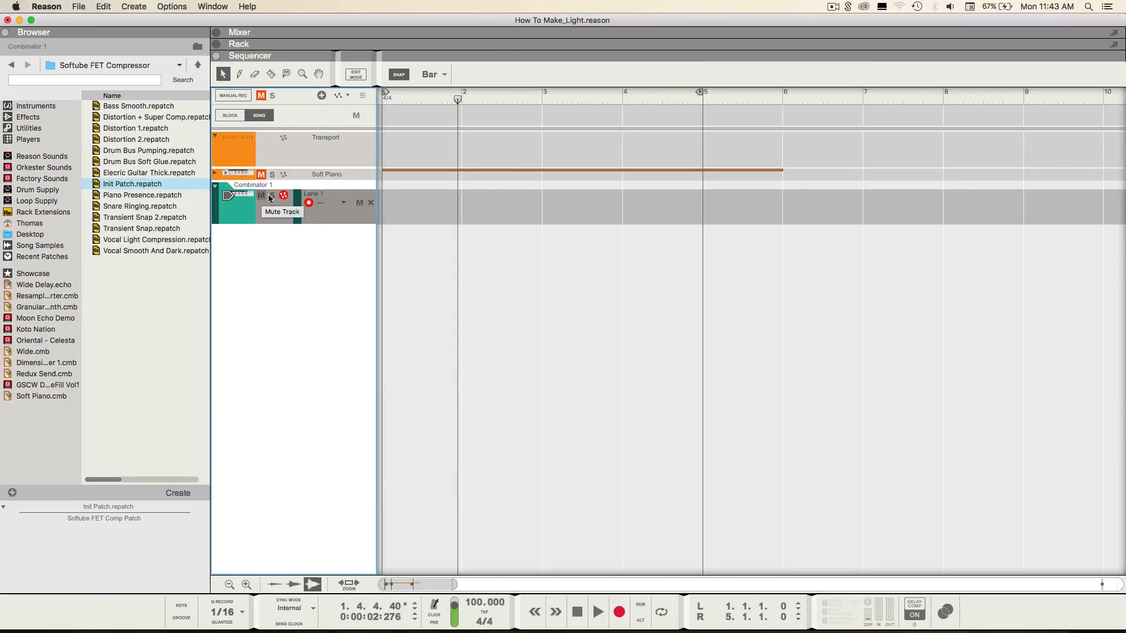
key(w)
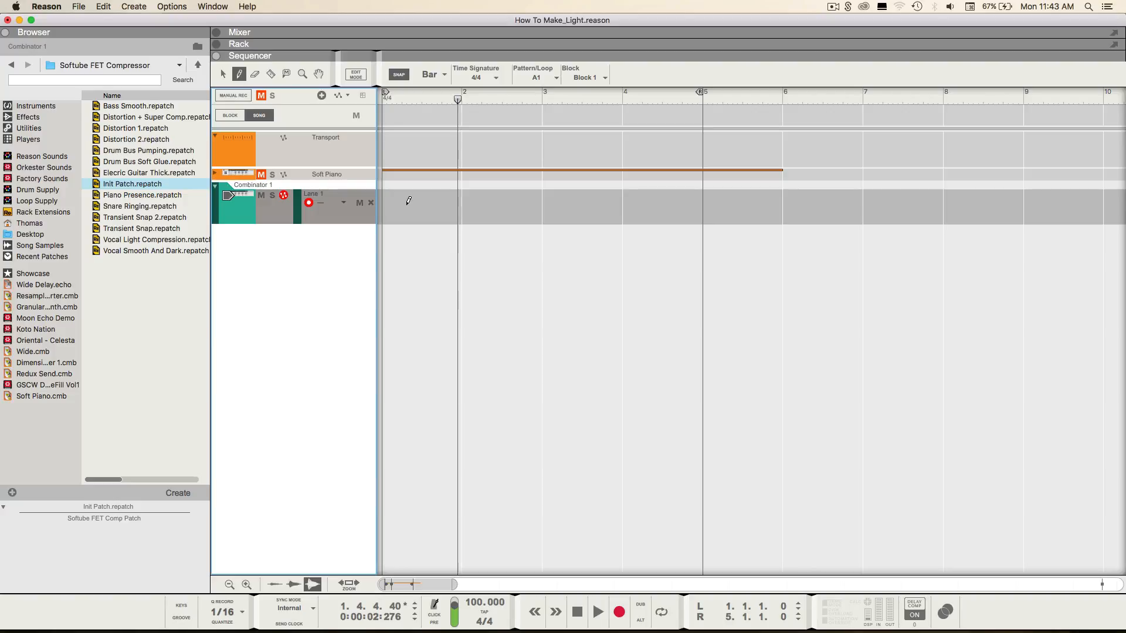
drag(409, 201, 679, 207)
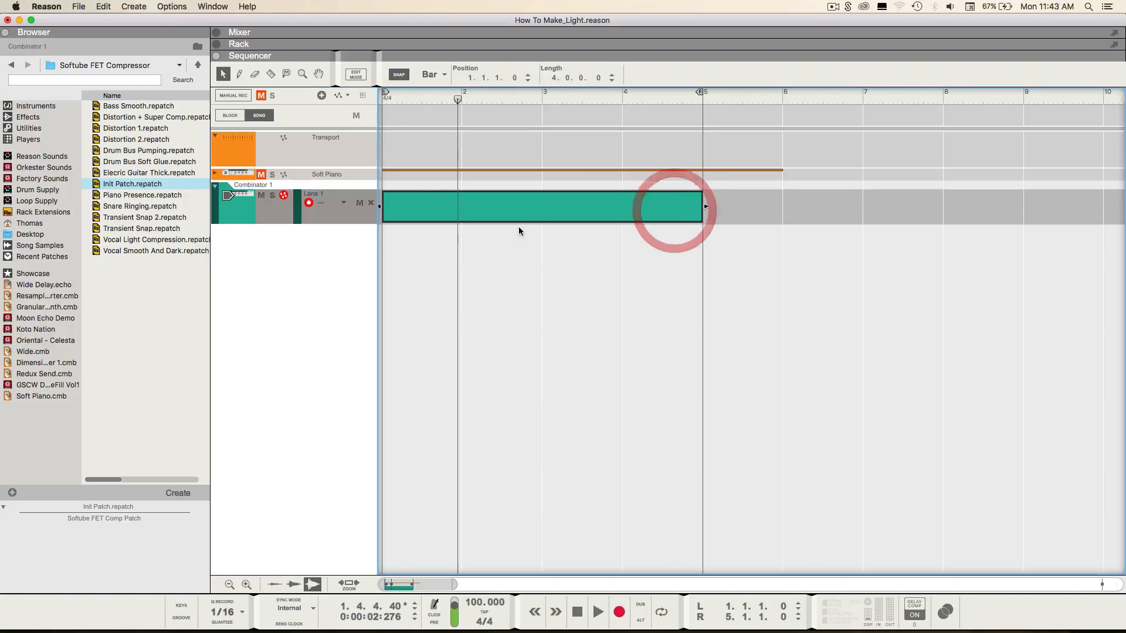
key(q)
Step: Open the Combinator 1 clip for editing and draw a one-bar D2 note at its start
double_click(516, 206)
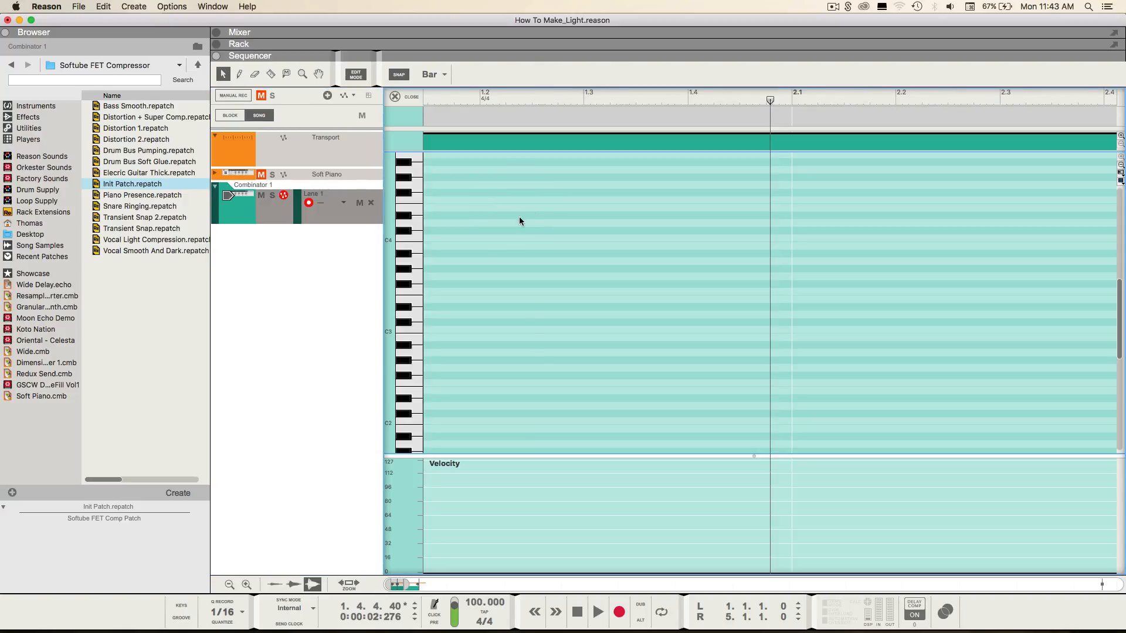
scroll(526, 329, down, 6)
scroll(526, 329, down, 5)
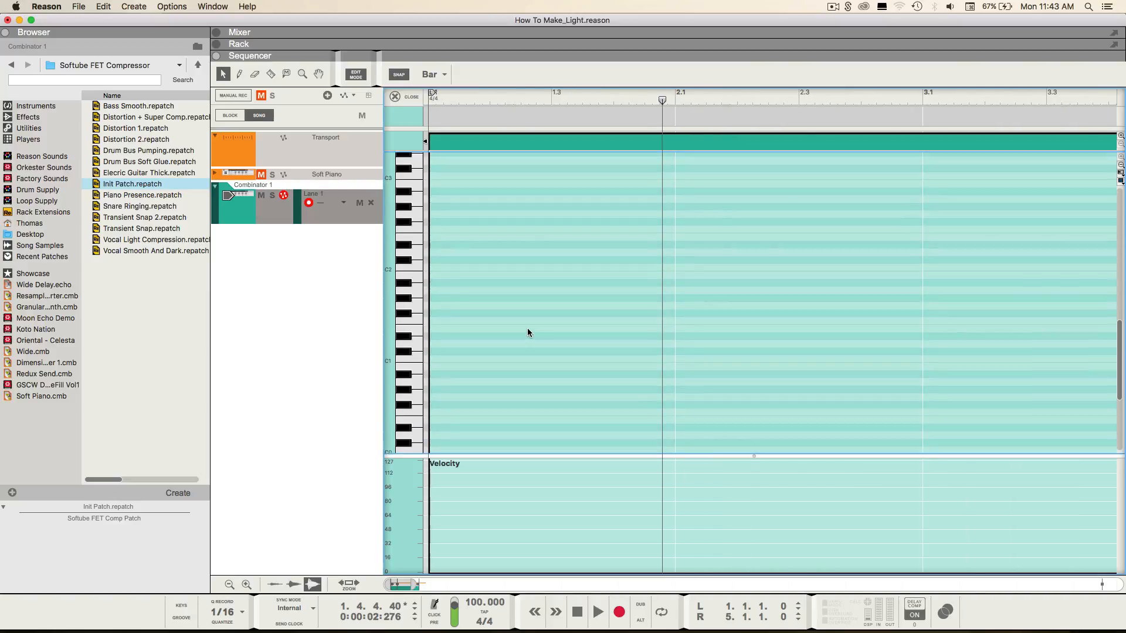
scroll(431, 310, up, 5)
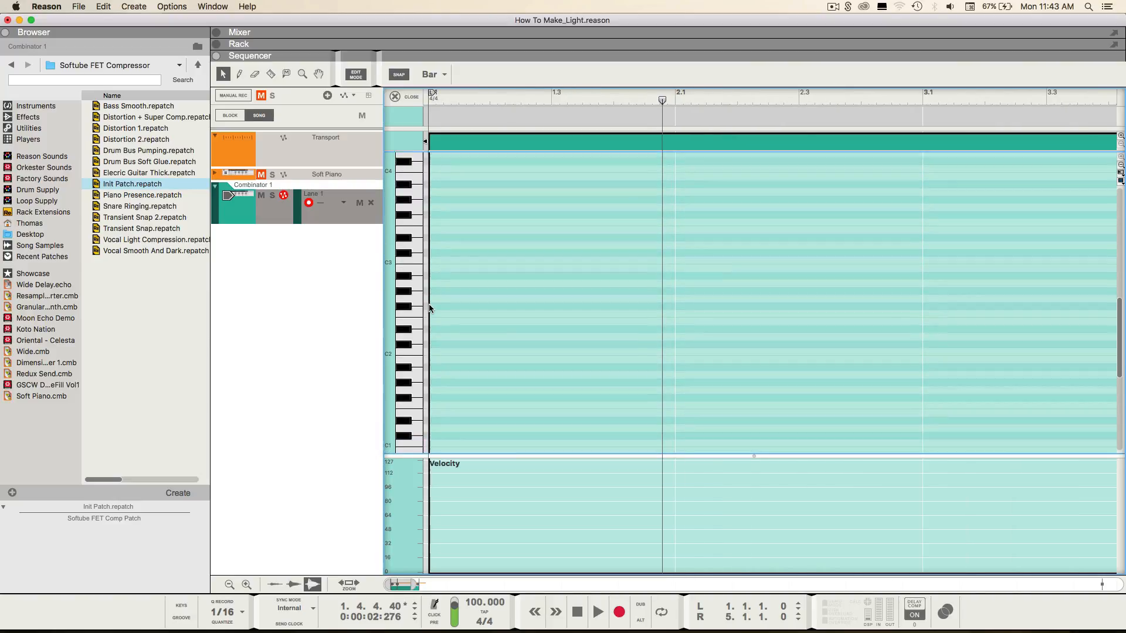
key(w)
click(455, 327)
click(593, 329)
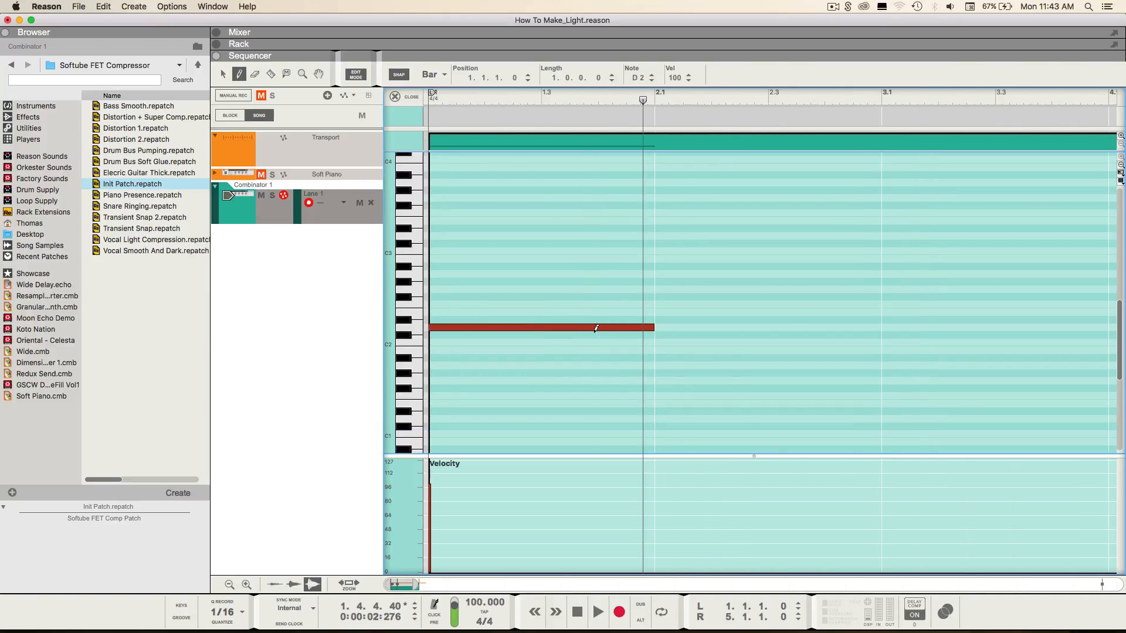
key(g)
key(g)
key(g)
key(g)
key(g)
key(g)
key(g)
Step: Extend the D2 note to the full four bars of the clip
key(q)
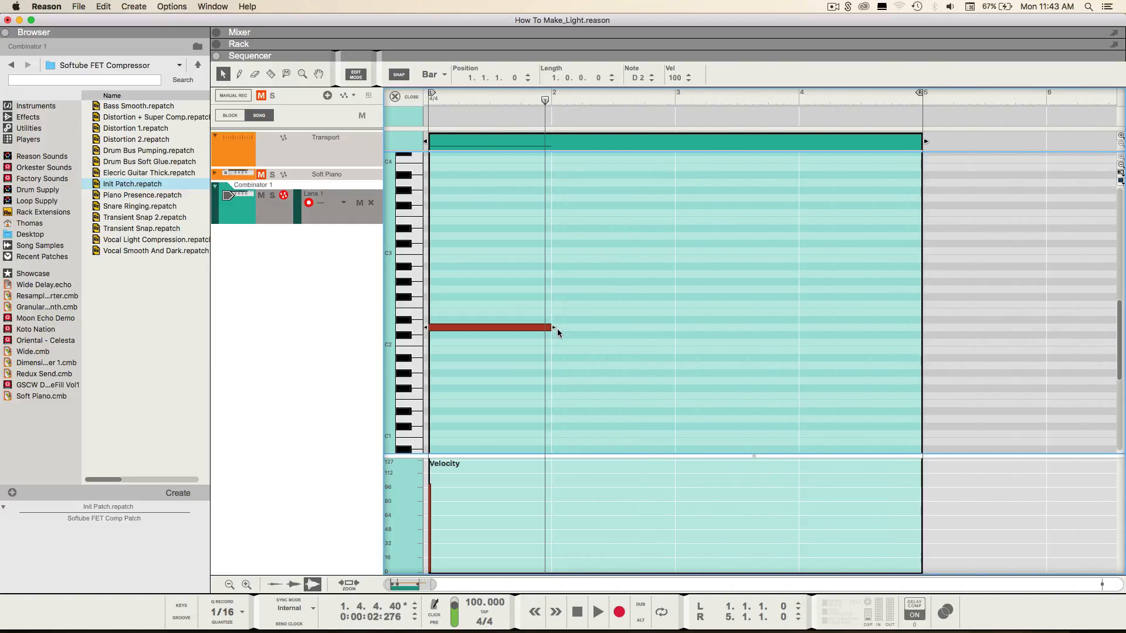
drag(557, 333, 854, 334)
key(g)
key(g)
key(g)
key(g)
Step: Play the clip from the start to hear the sustained note, stop playback and return the song position to bar 1
drag(569, 98, 149, 104)
key(space)
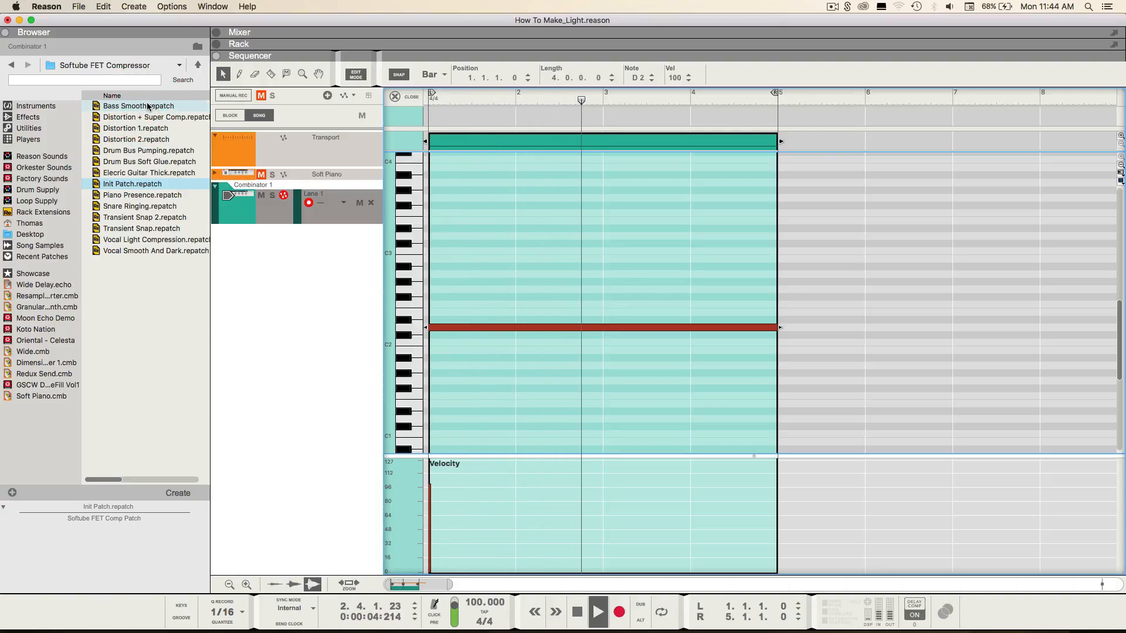
key(space)
click(629, 101)
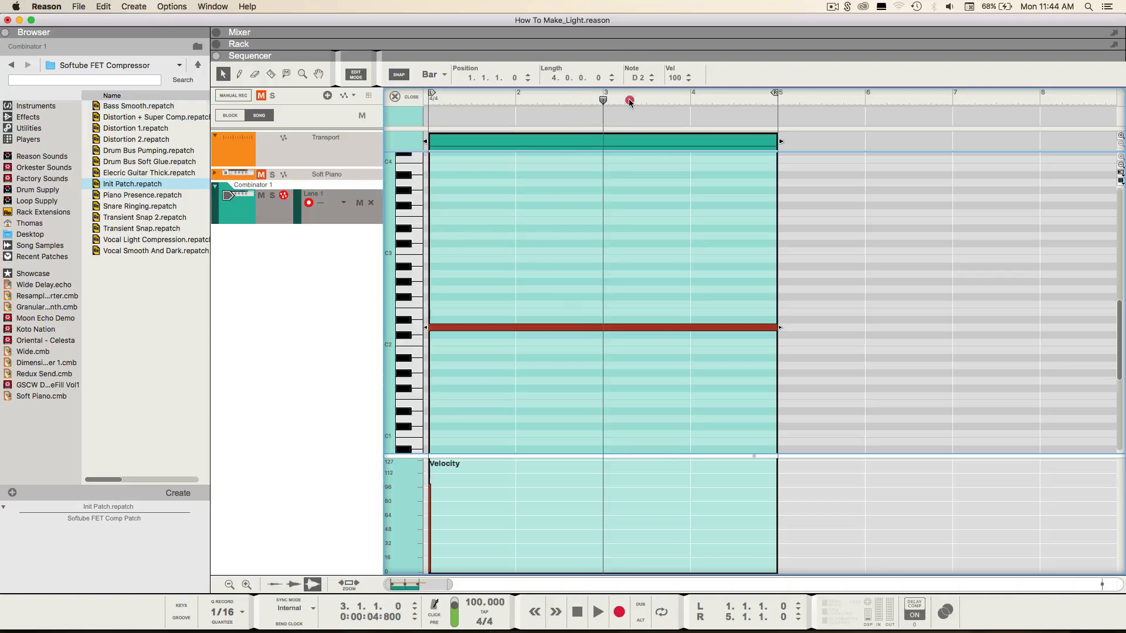
drag(629, 100, 267, 152)
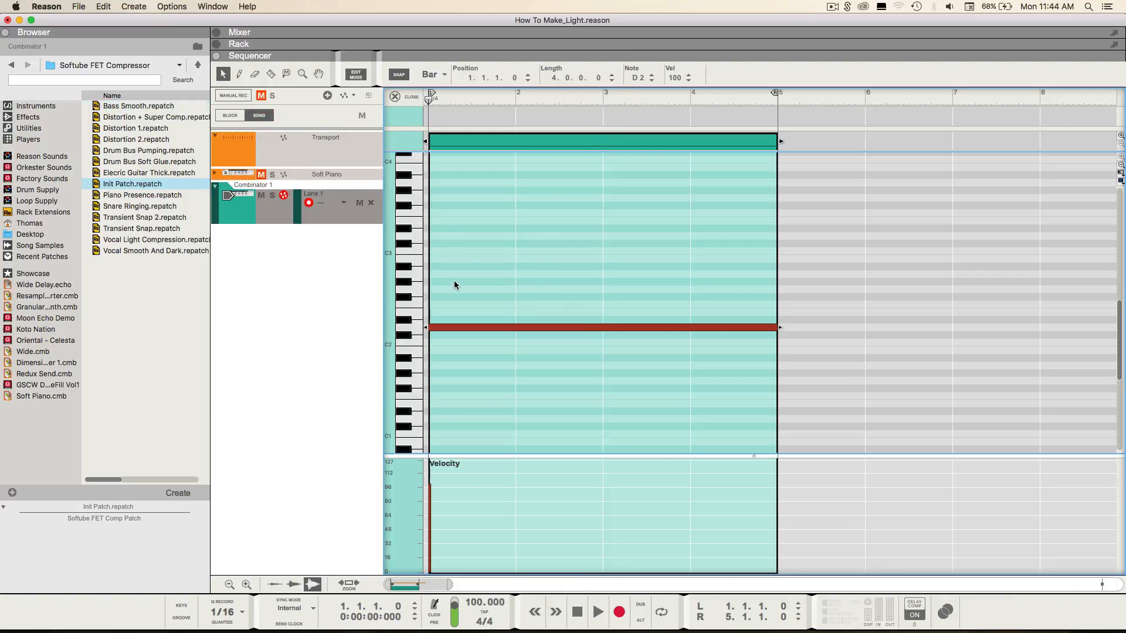
Step: Audition keys on the note editor's keyboard, close the clip and select the Combinator 1 track
click(412, 250)
click(414, 324)
click(414, 325)
click(396, 96)
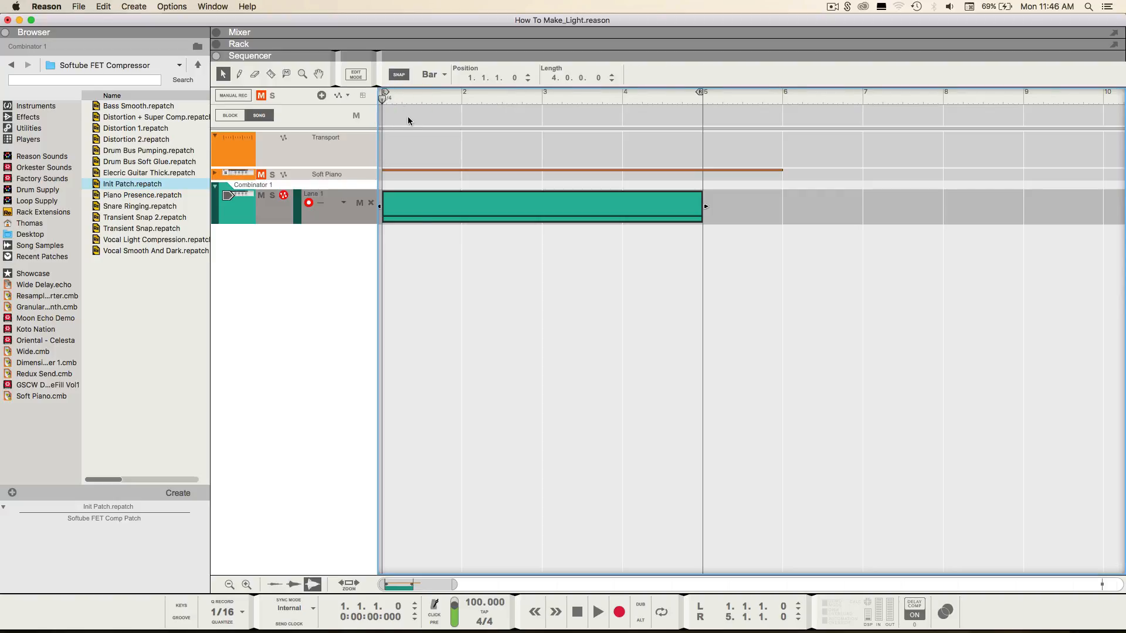
click(262, 196)
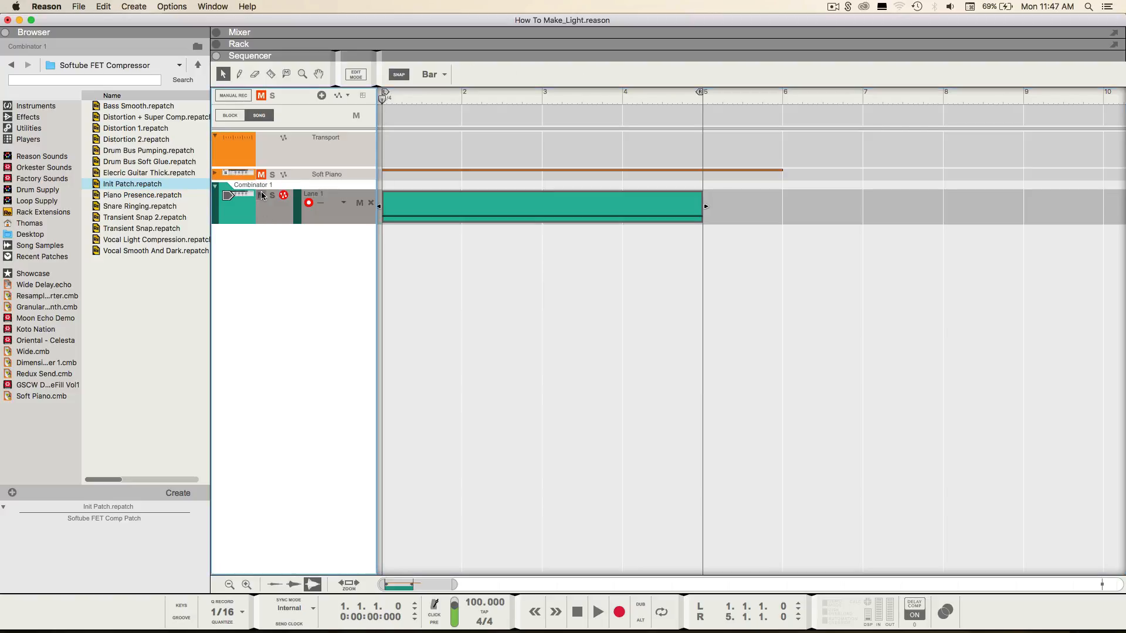